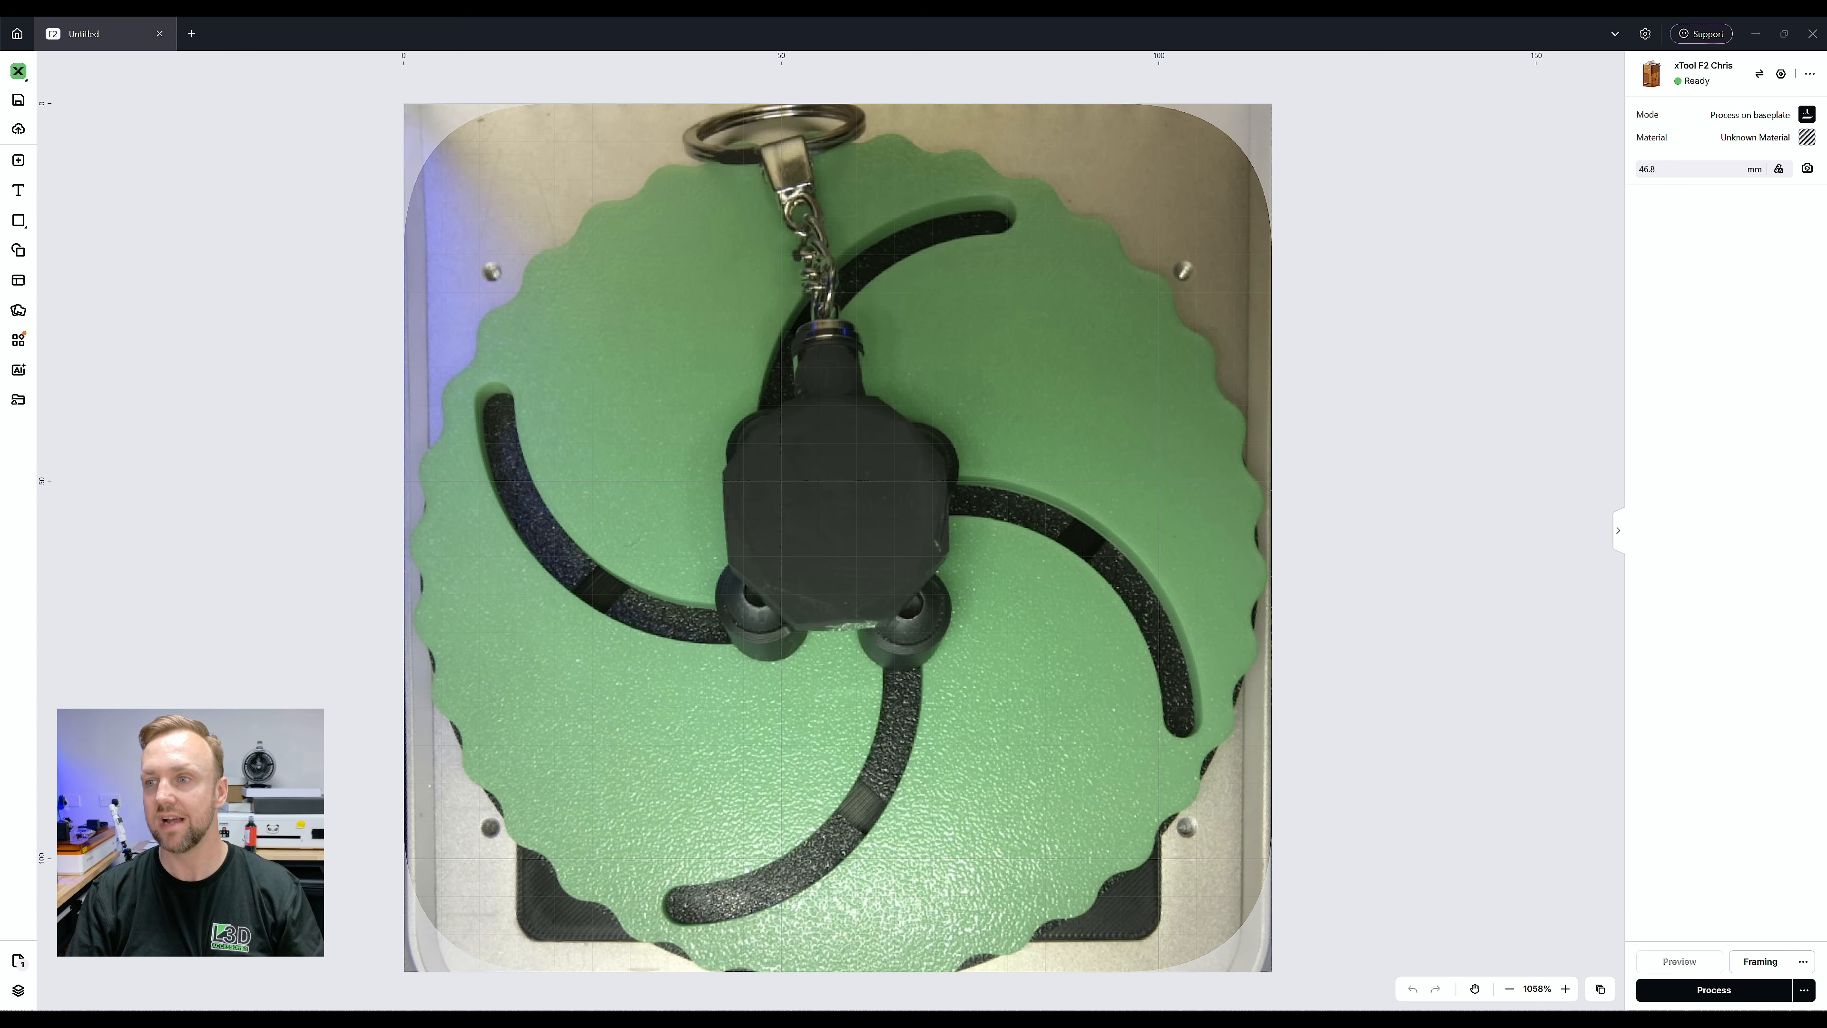
# Set the processing material to Clear Soda-Lime Glass from the recent materials
pyautogui.click(1756, 138)
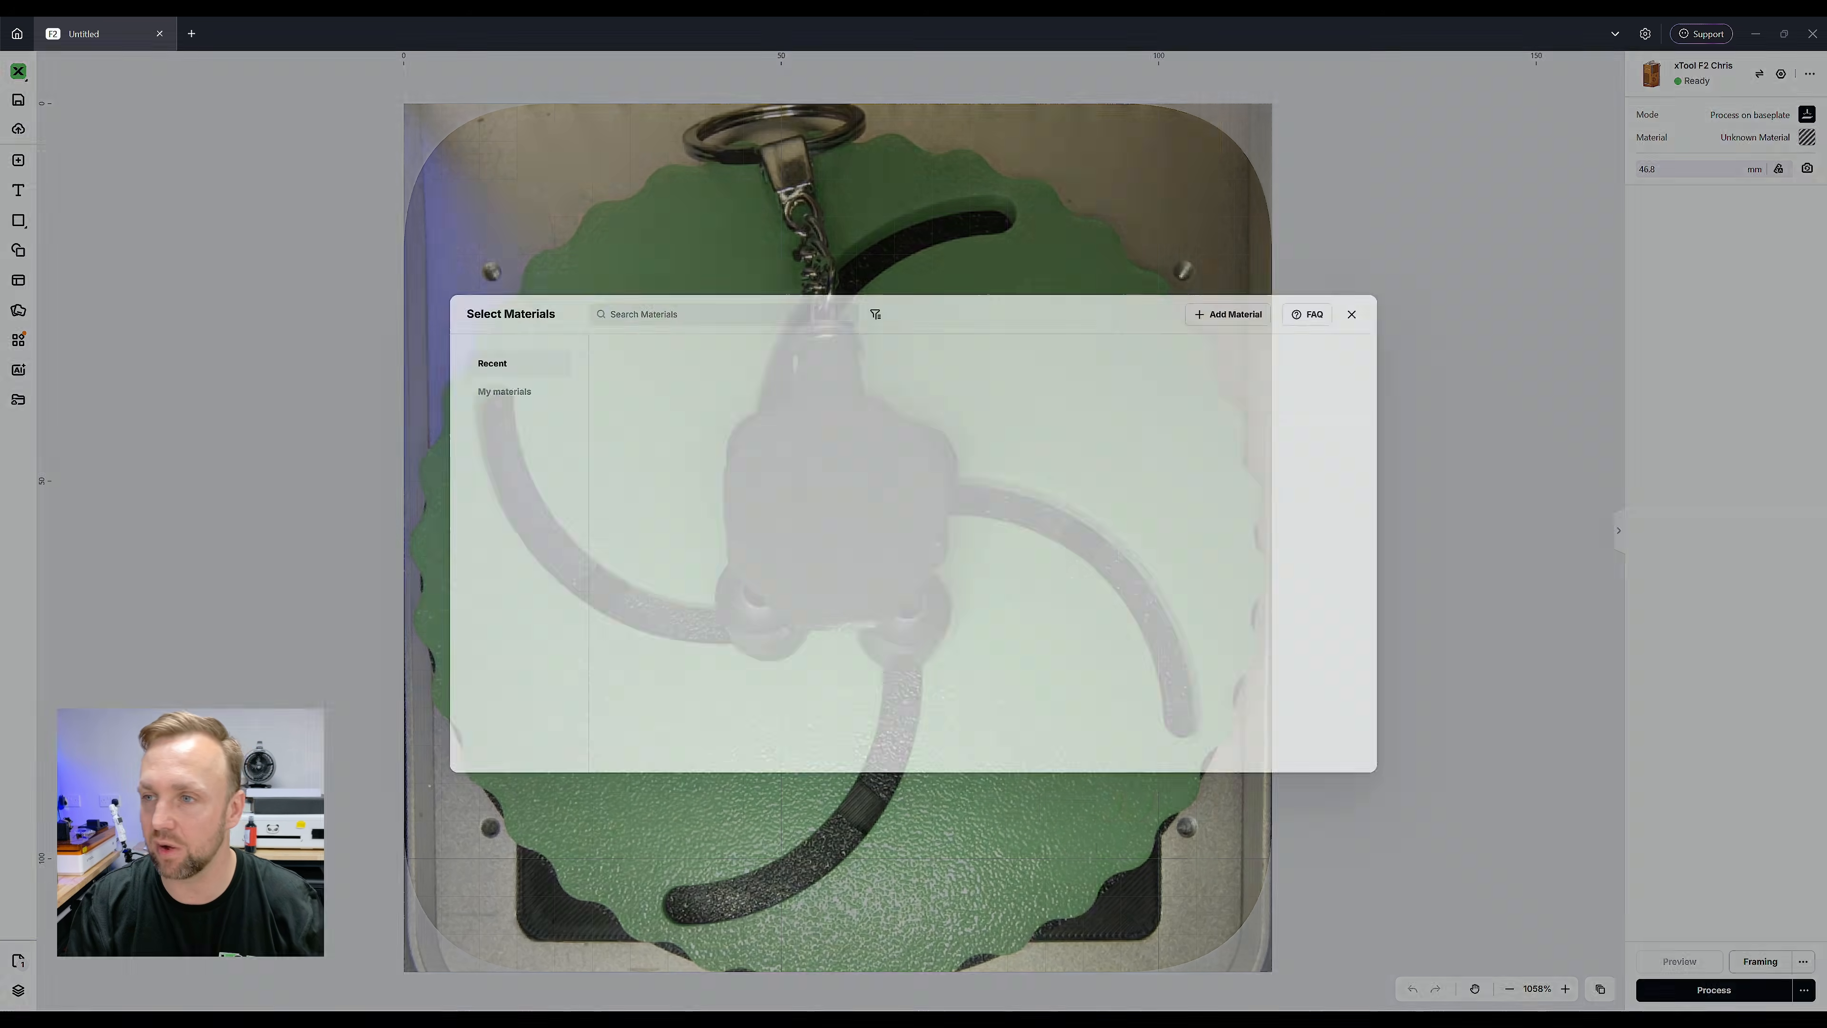
pyautogui.scroll(-3, 734, 484)
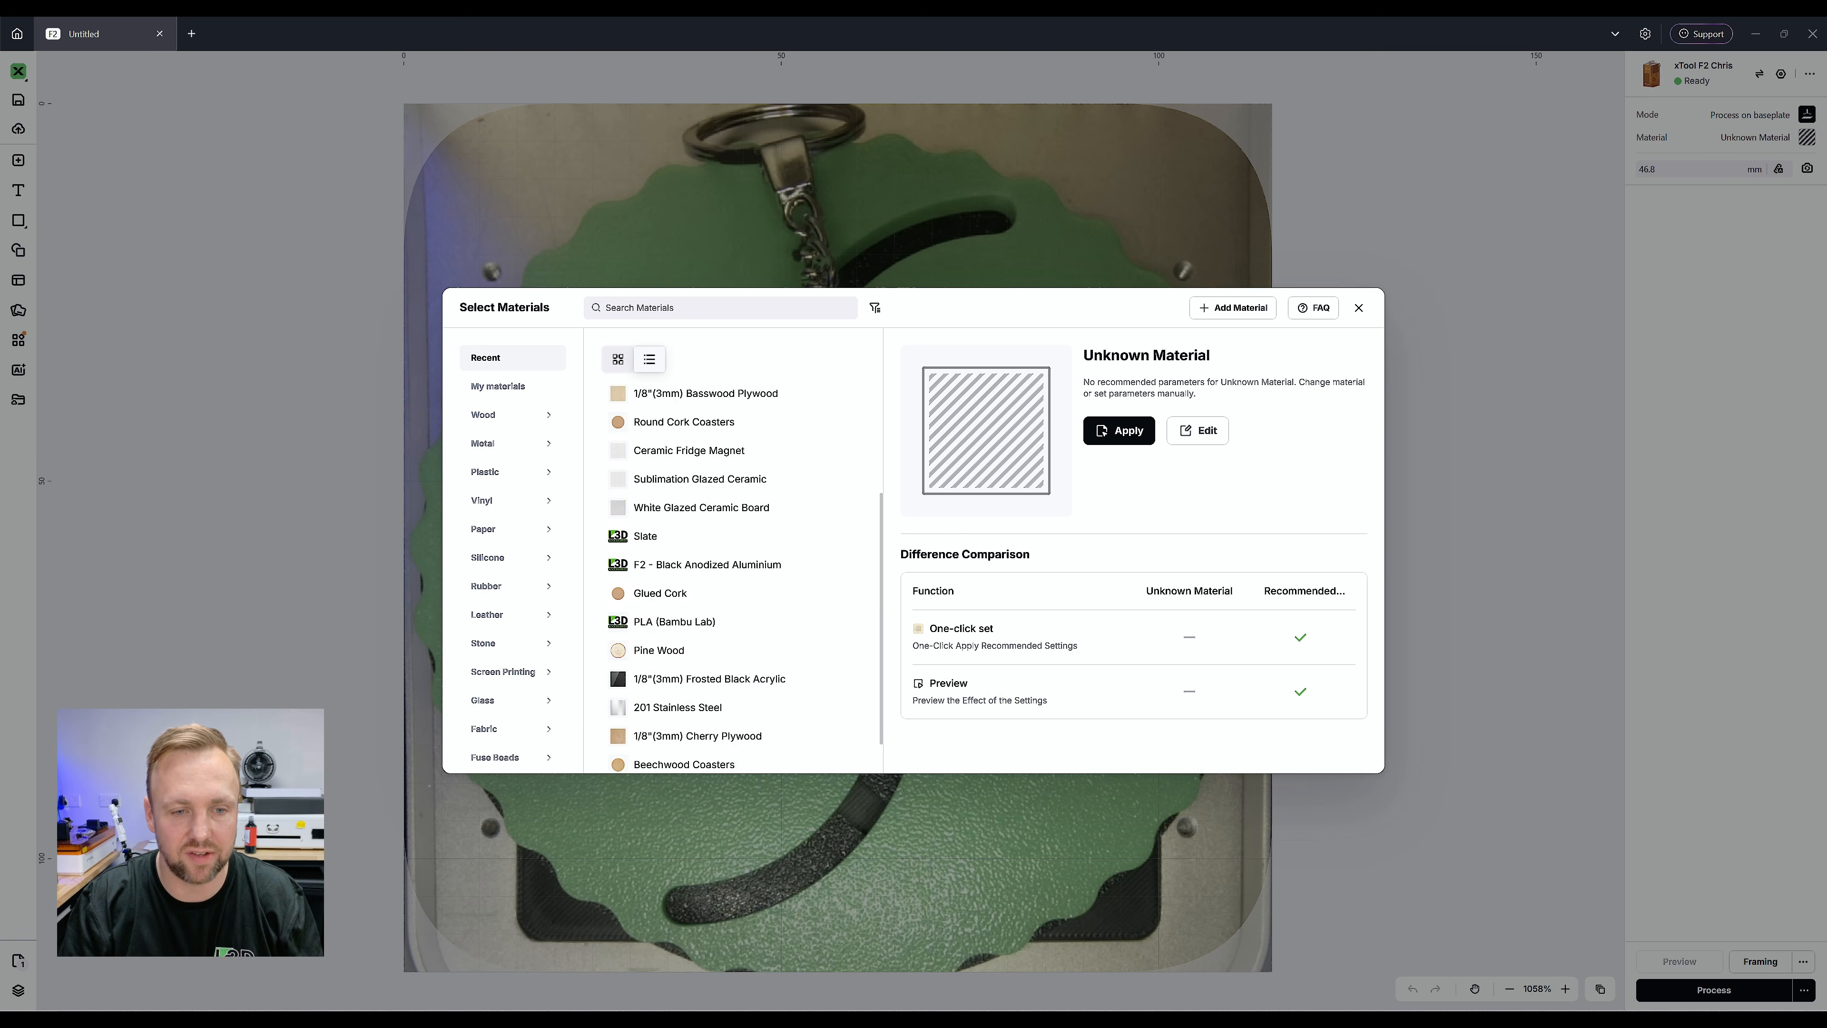
pyautogui.scroll(3, 734, 599)
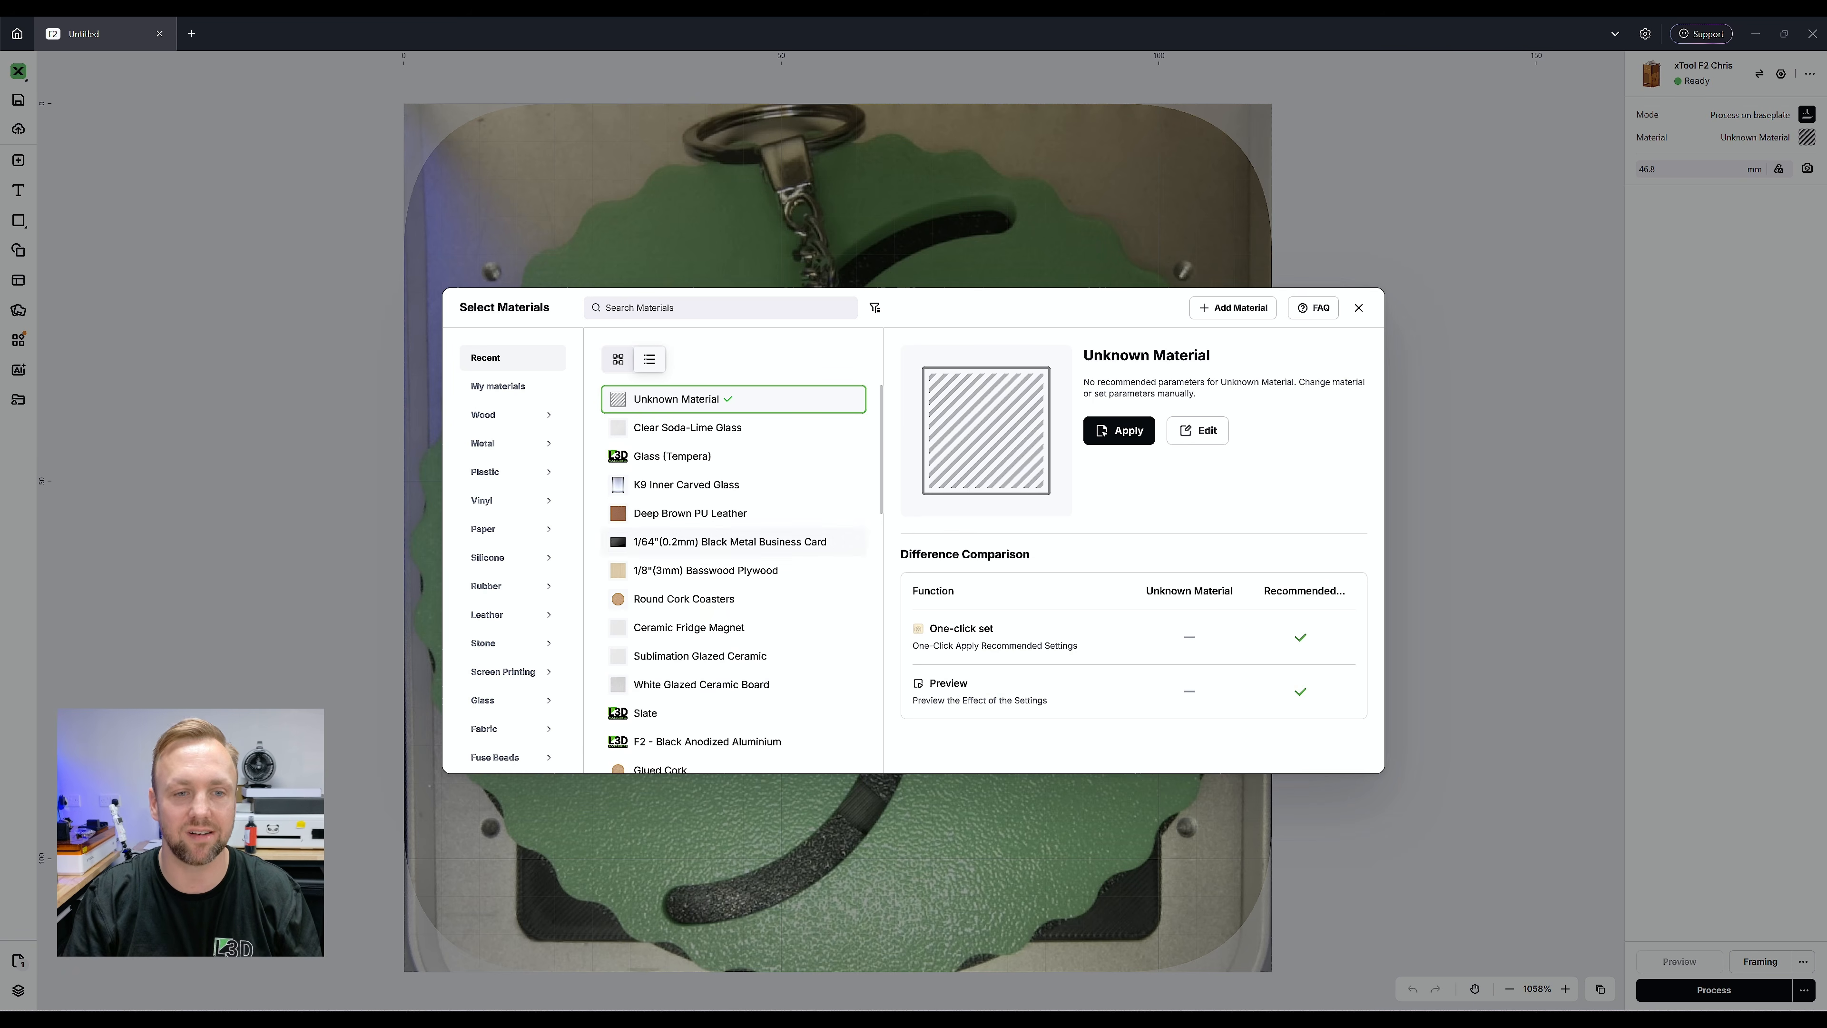
pyautogui.click(733, 429)
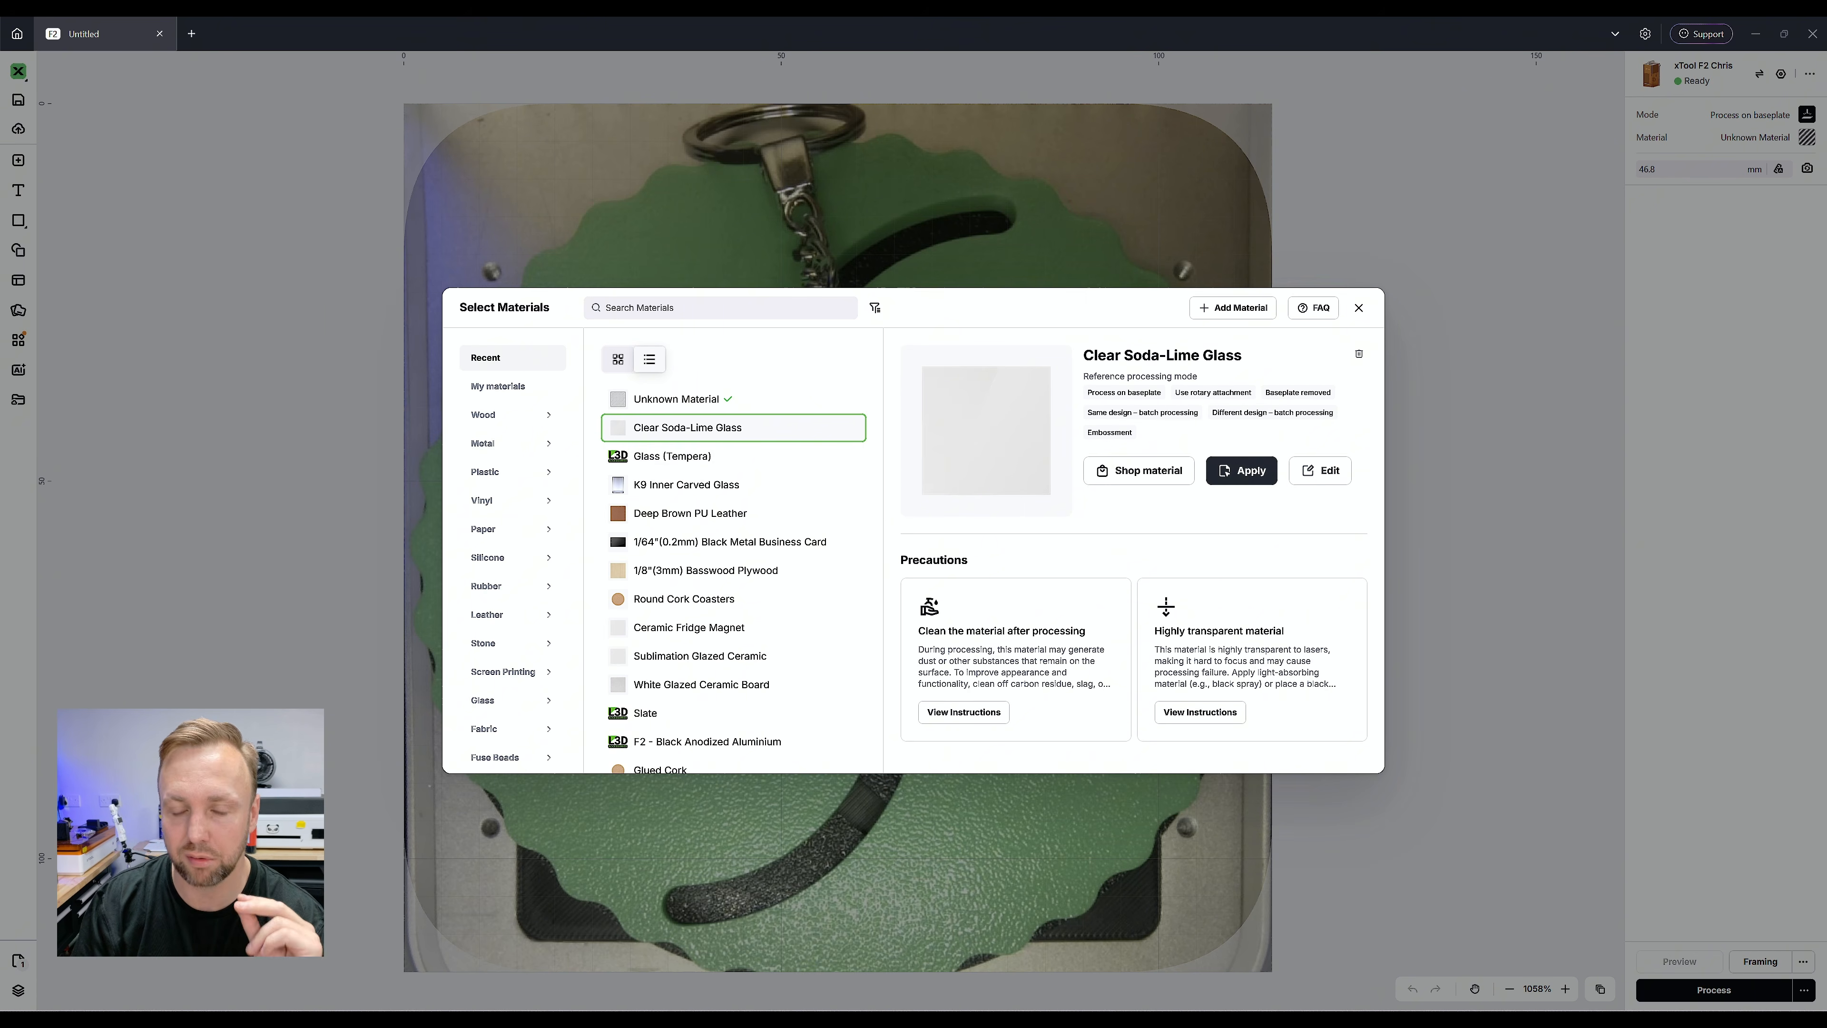
pyautogui.click(1241, 470)
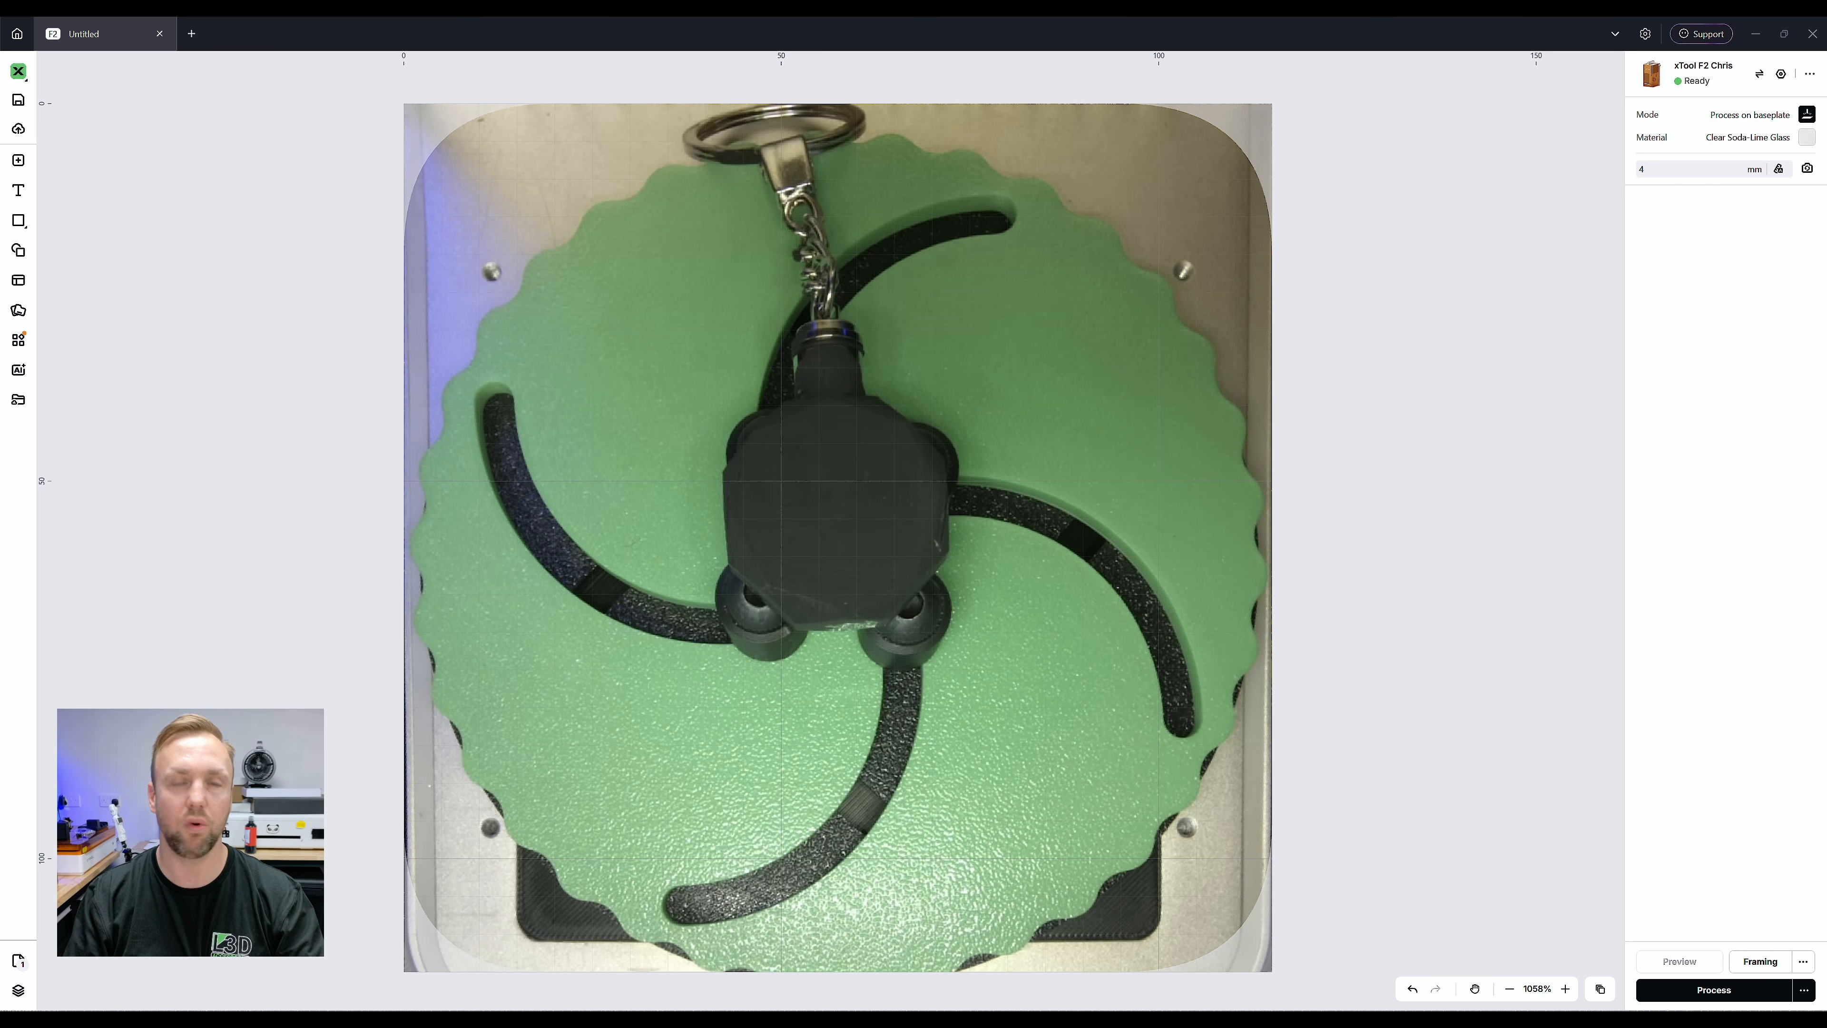
# Import the original portrait photo DSC_6733 and place it over the keyring on the baseplate
pyautogui.click(18, 160)
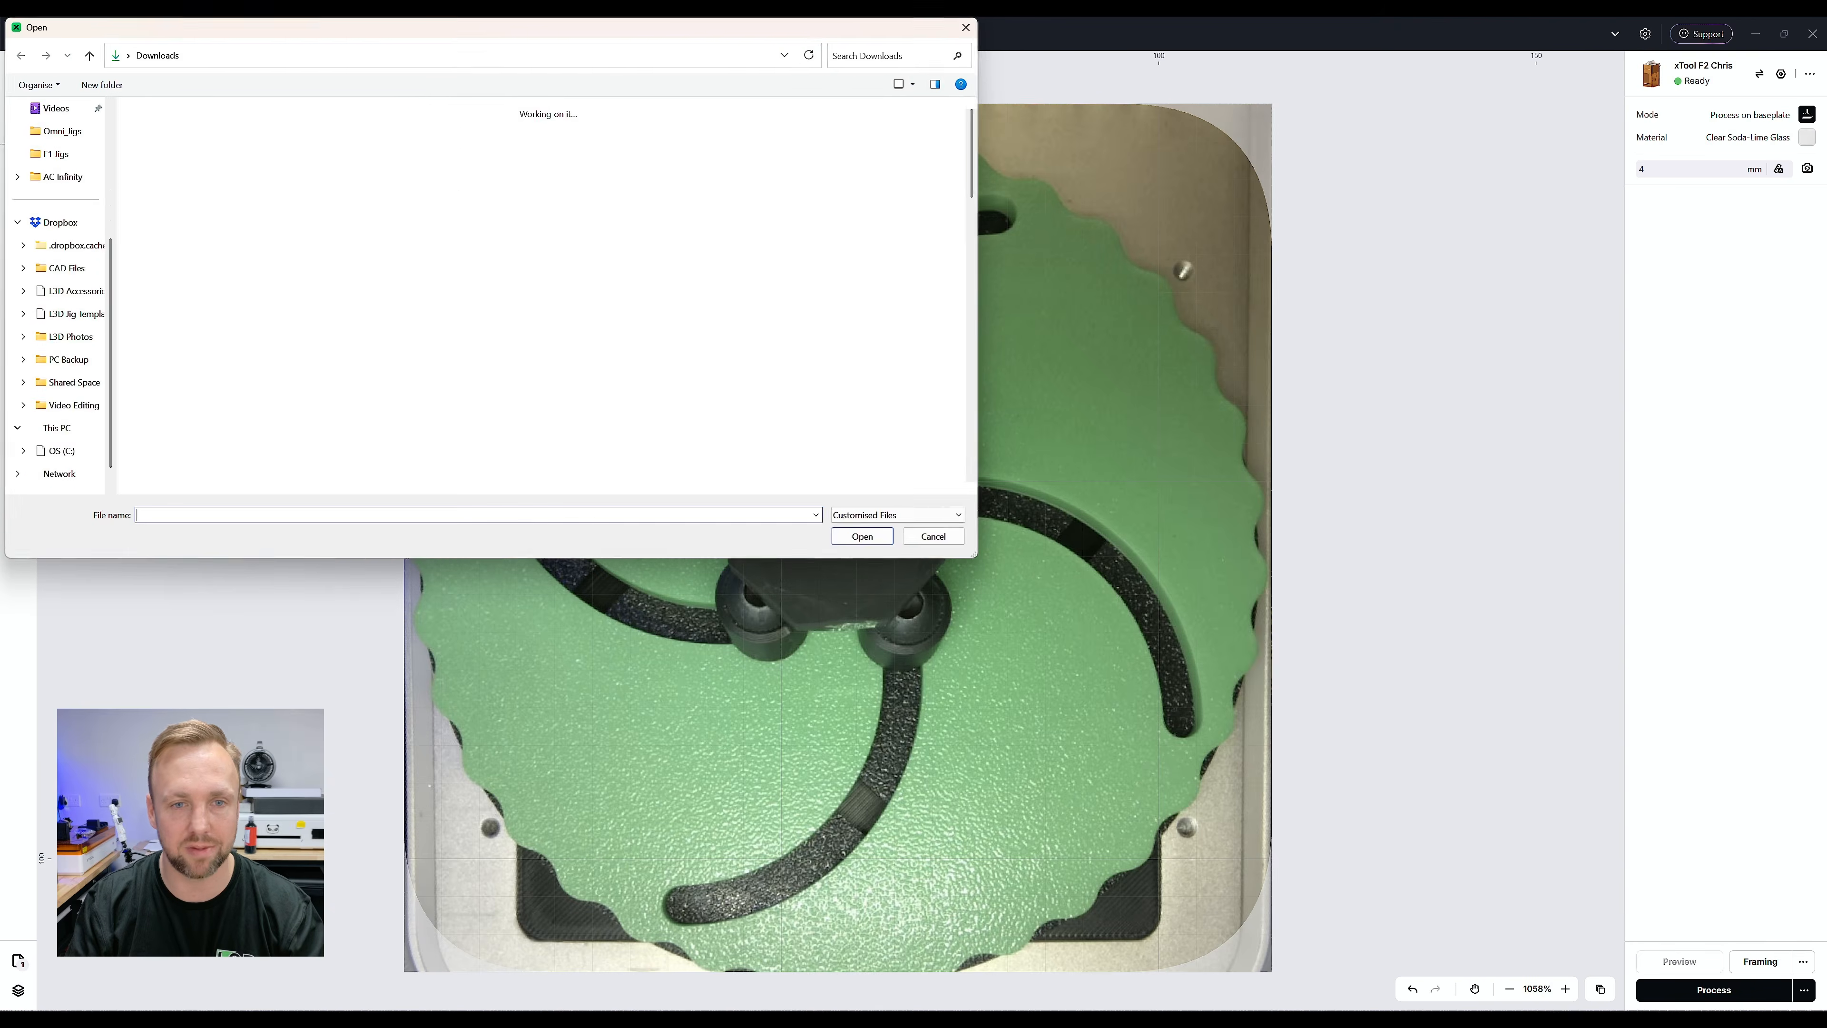
pyautogui.doubleClick(194, 253)
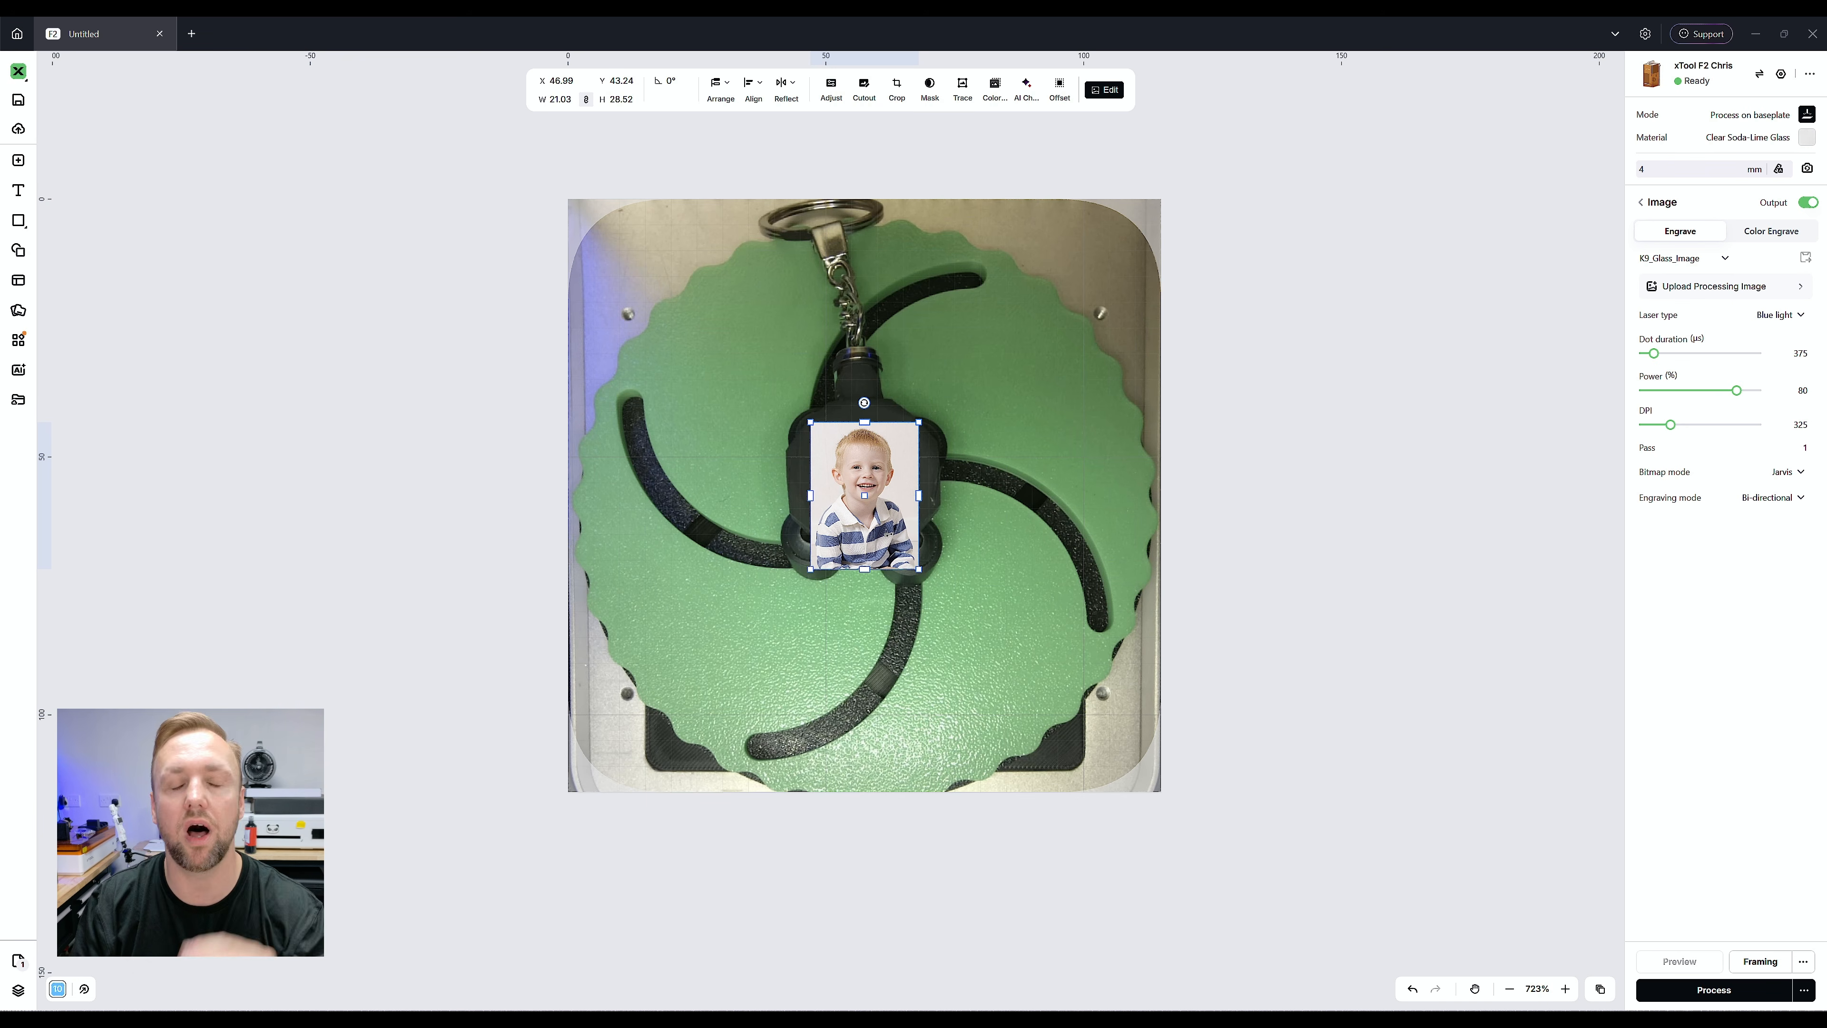
pyautogui.scroll(8, 866, 506)
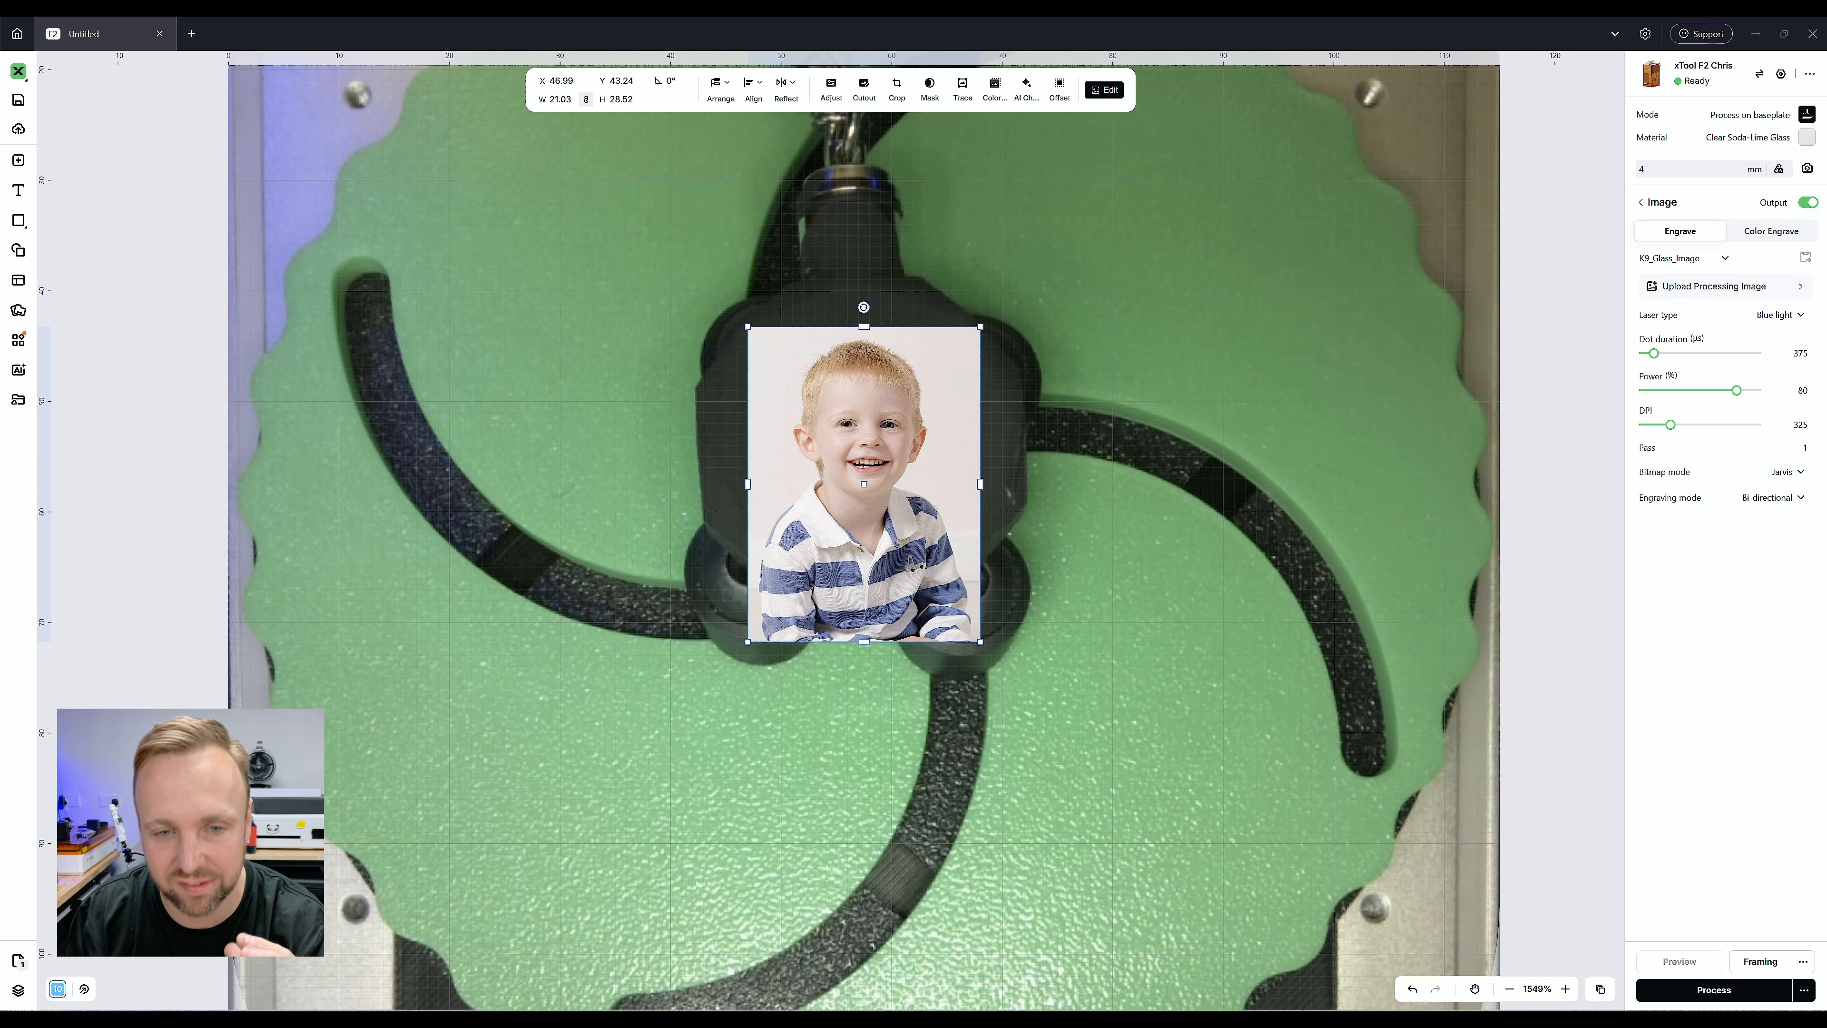
pyautogui.moveTo(866, 505); pyautogui.dragTo(866, 466)
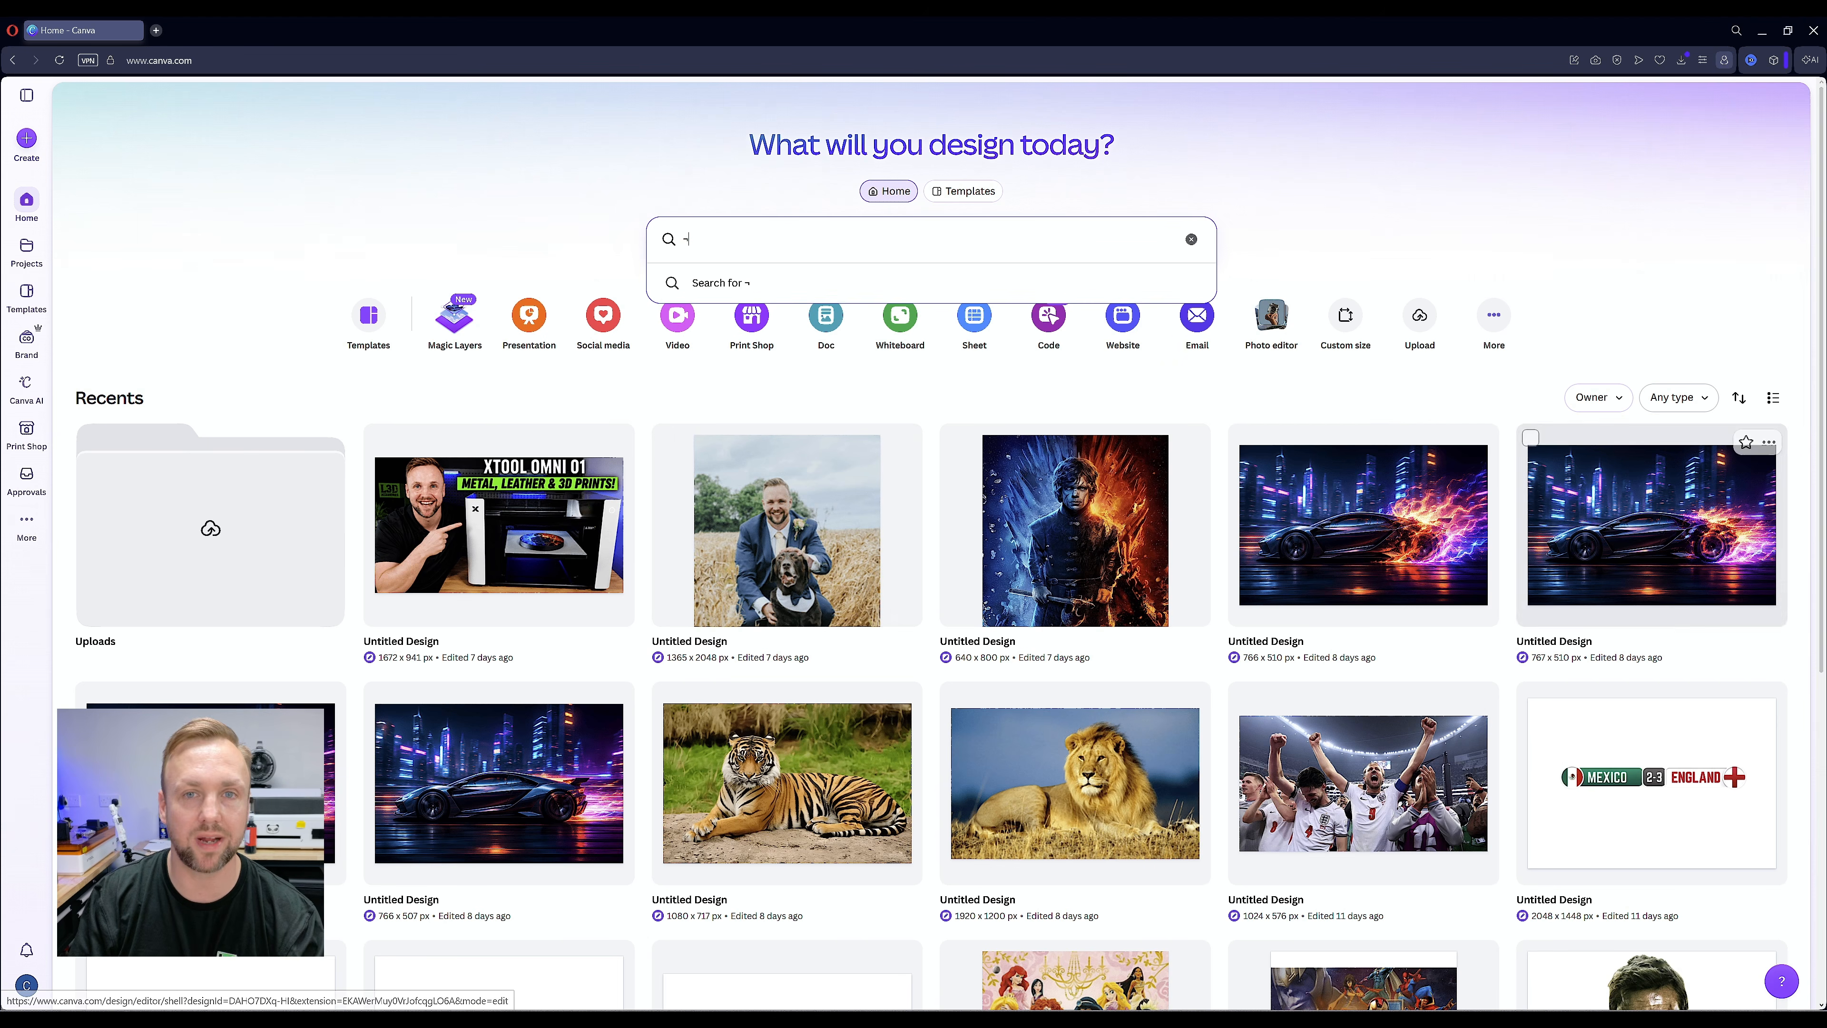
# Switch to Canva, upload the portrait DSC_6733 to the photo editor and remove its background
pyautogui.press('Escape')
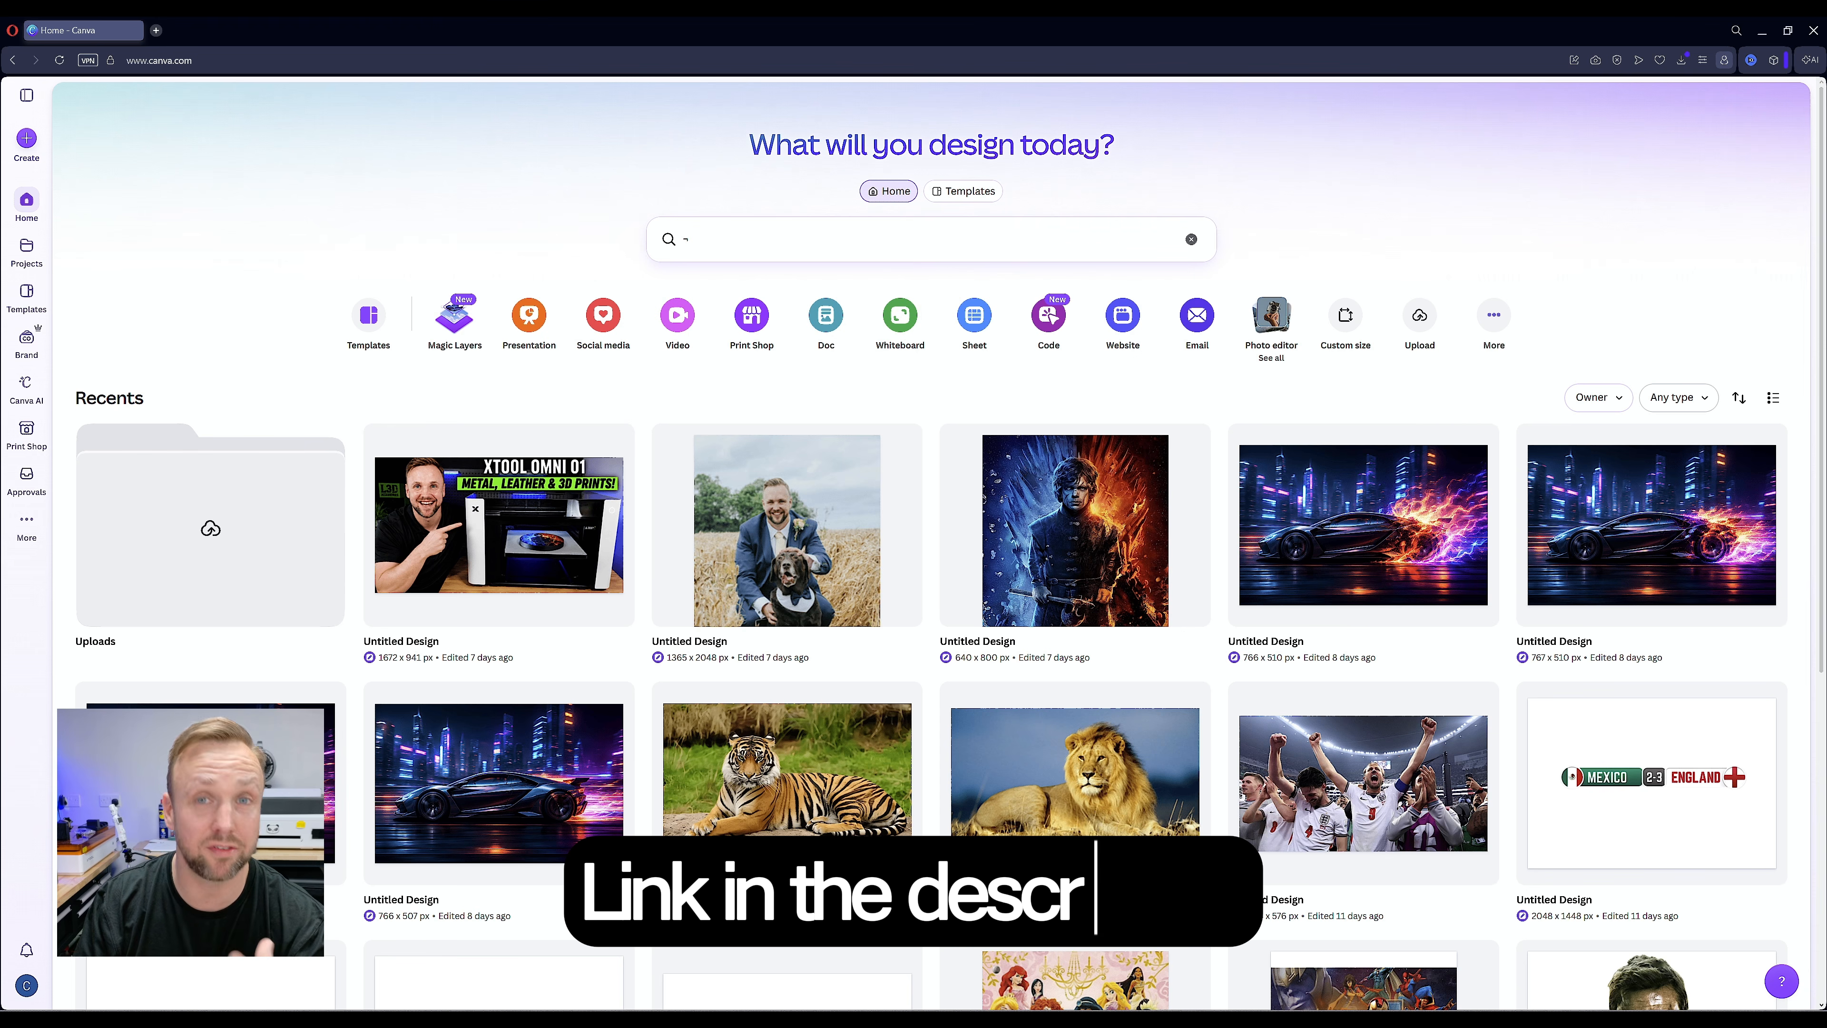
pyautogui.click(1271, 317)
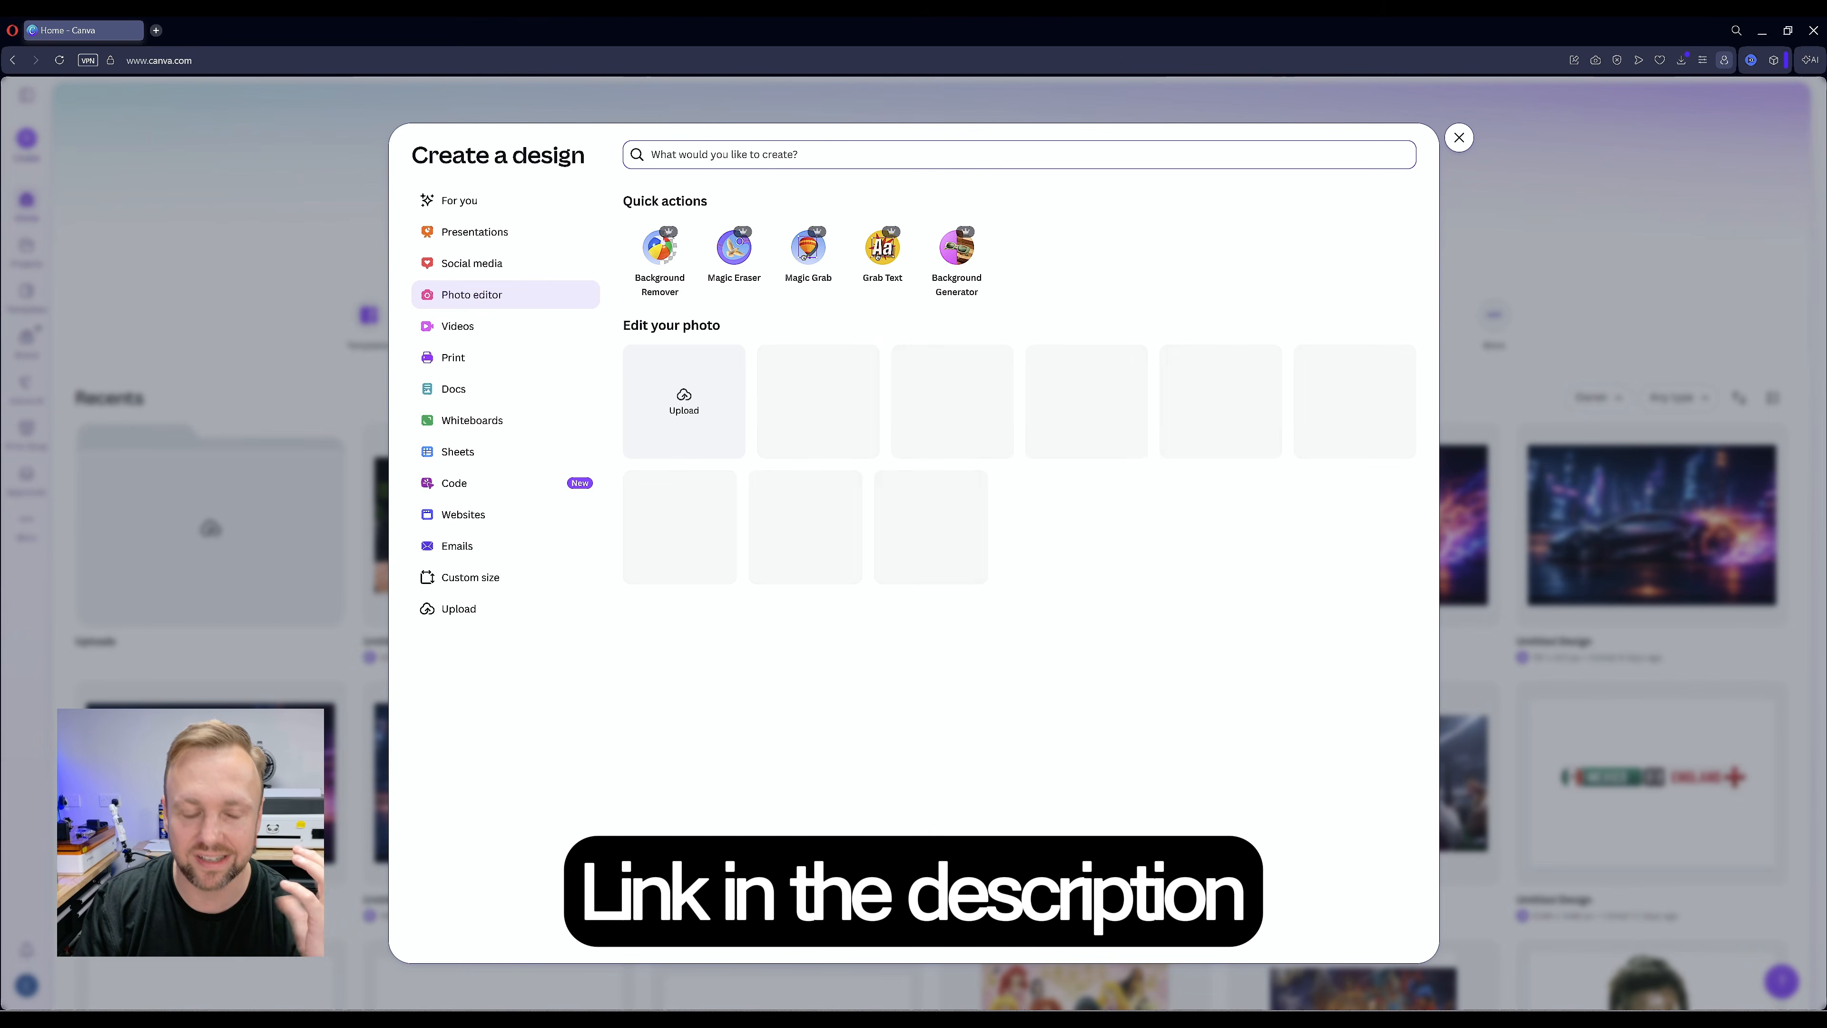
pyautogui.press('Escape')
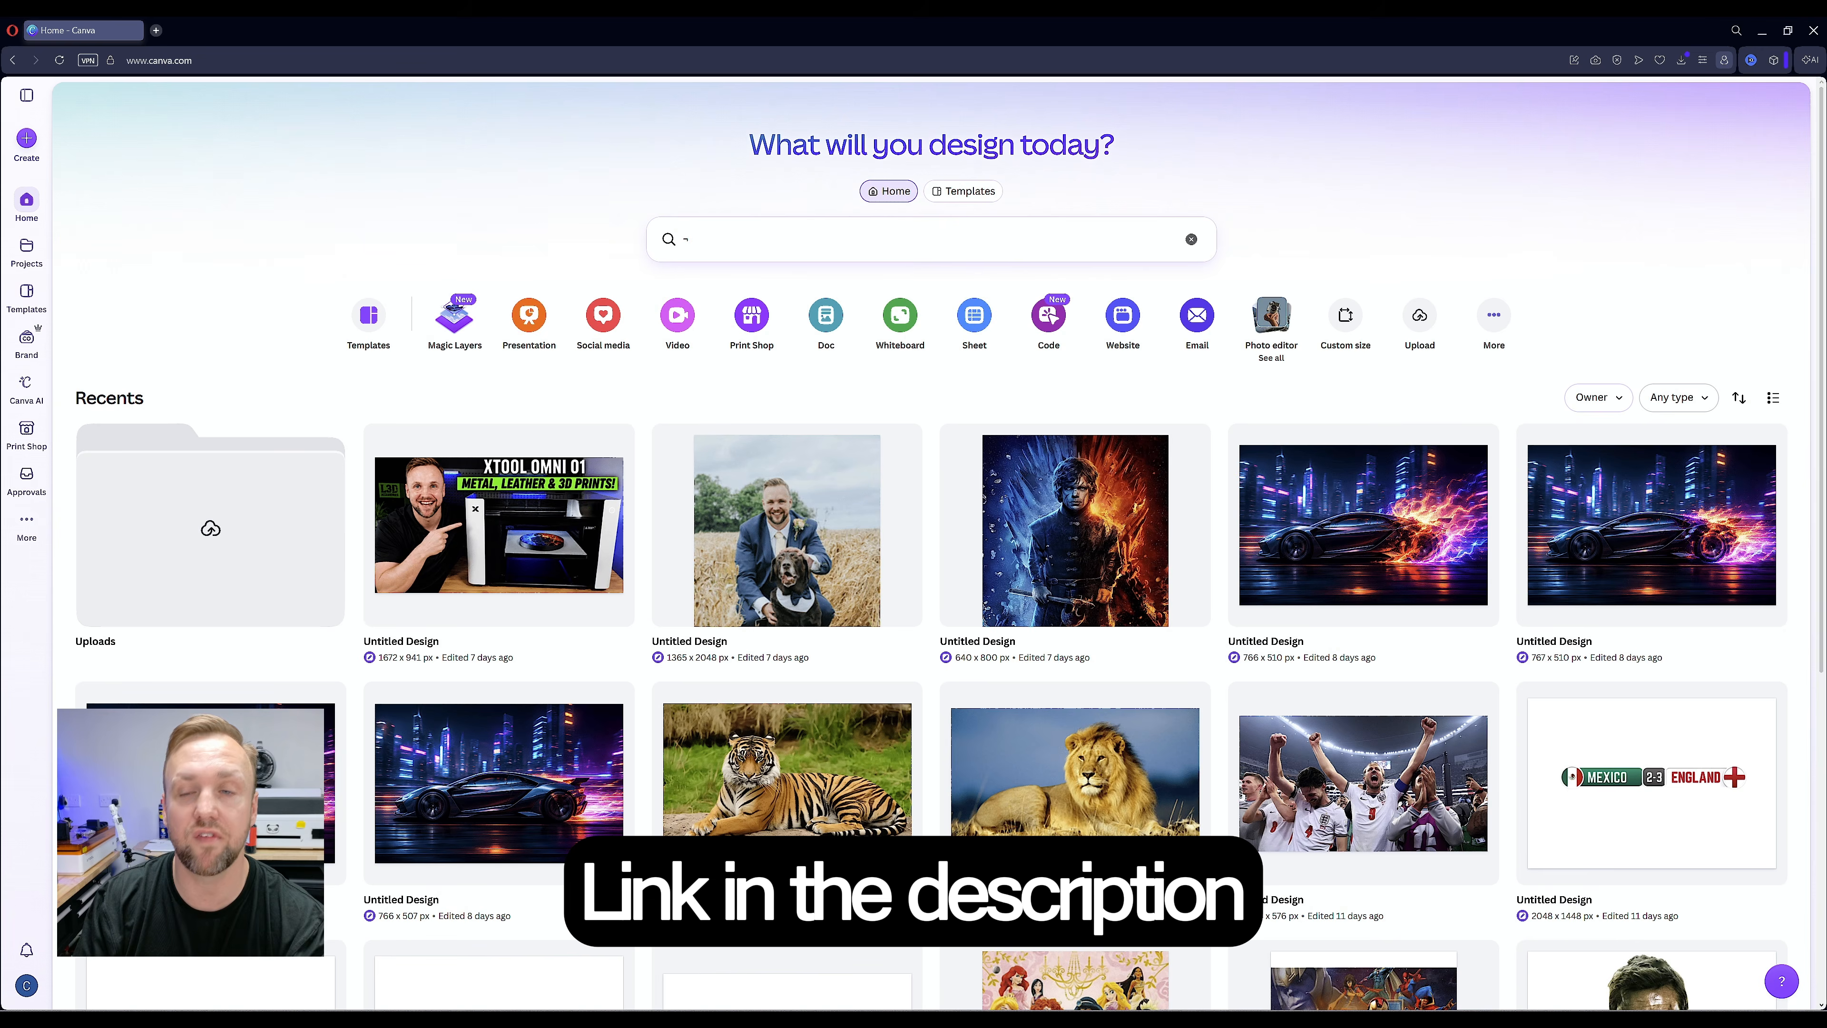
pyautogui.click(1271, 317)
pyautogui.click(686, 401)
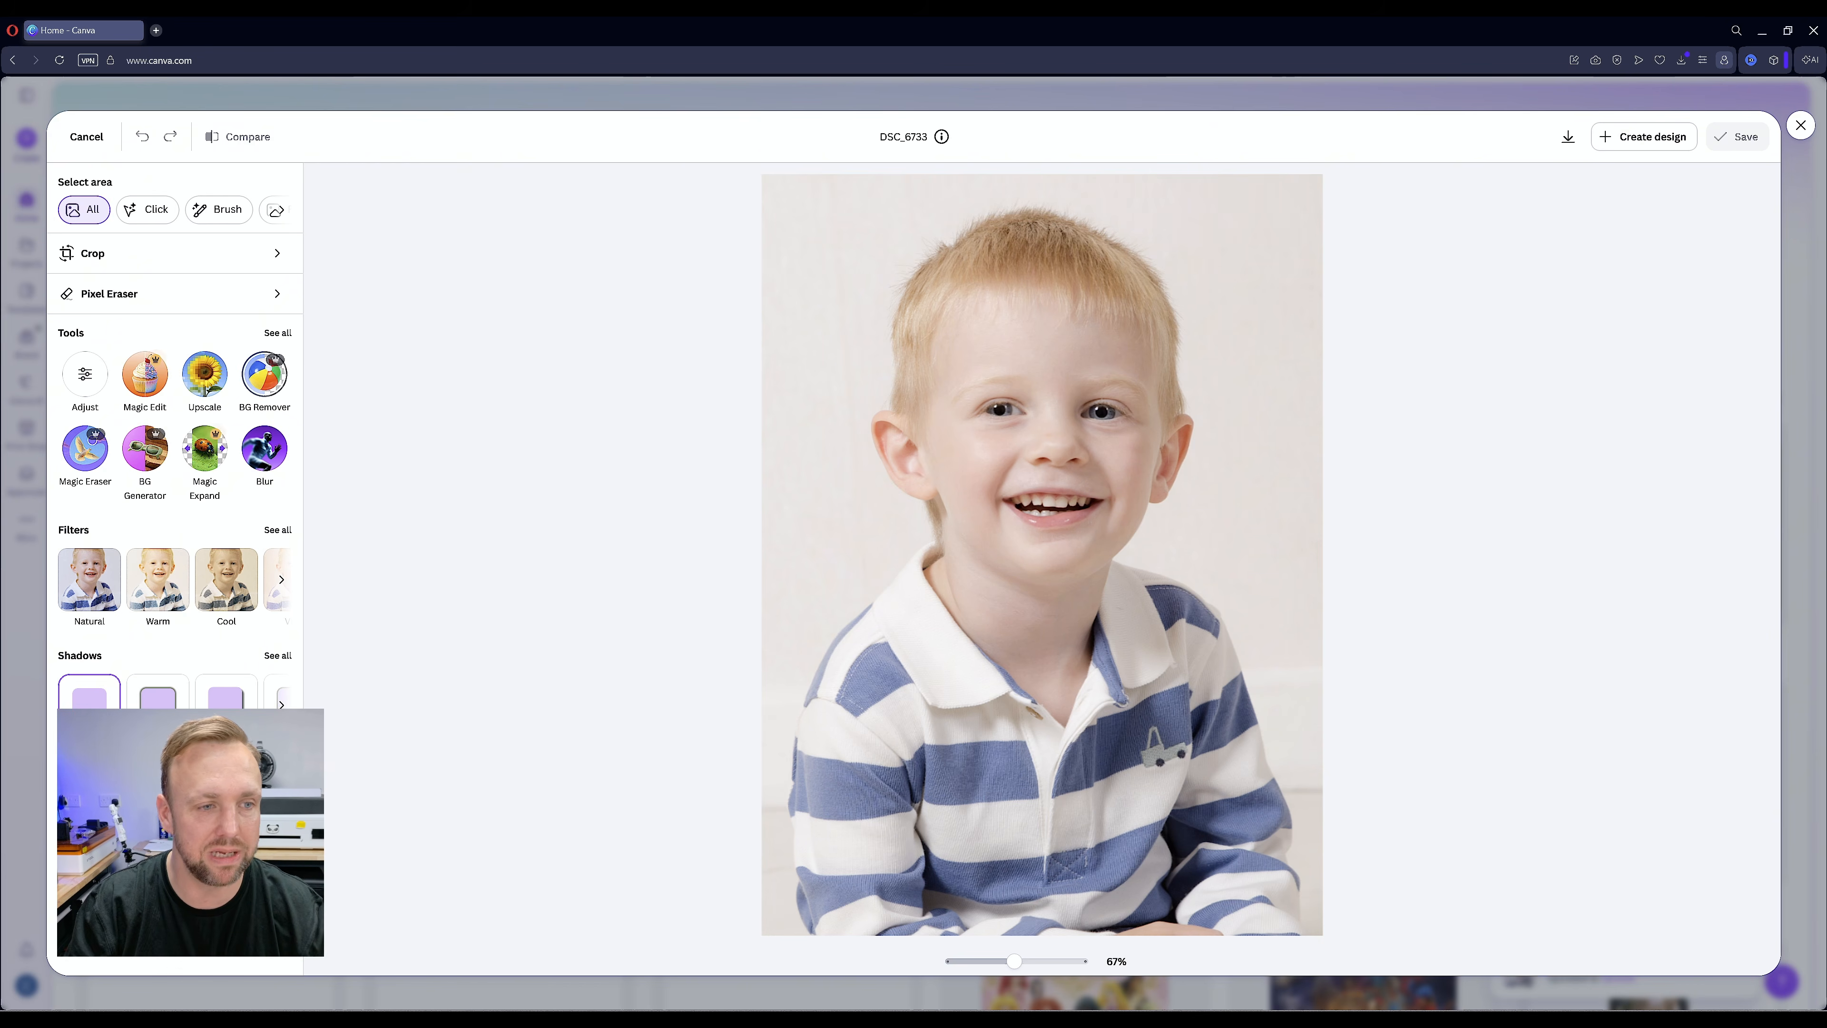
pyautogui.click(264, 374)
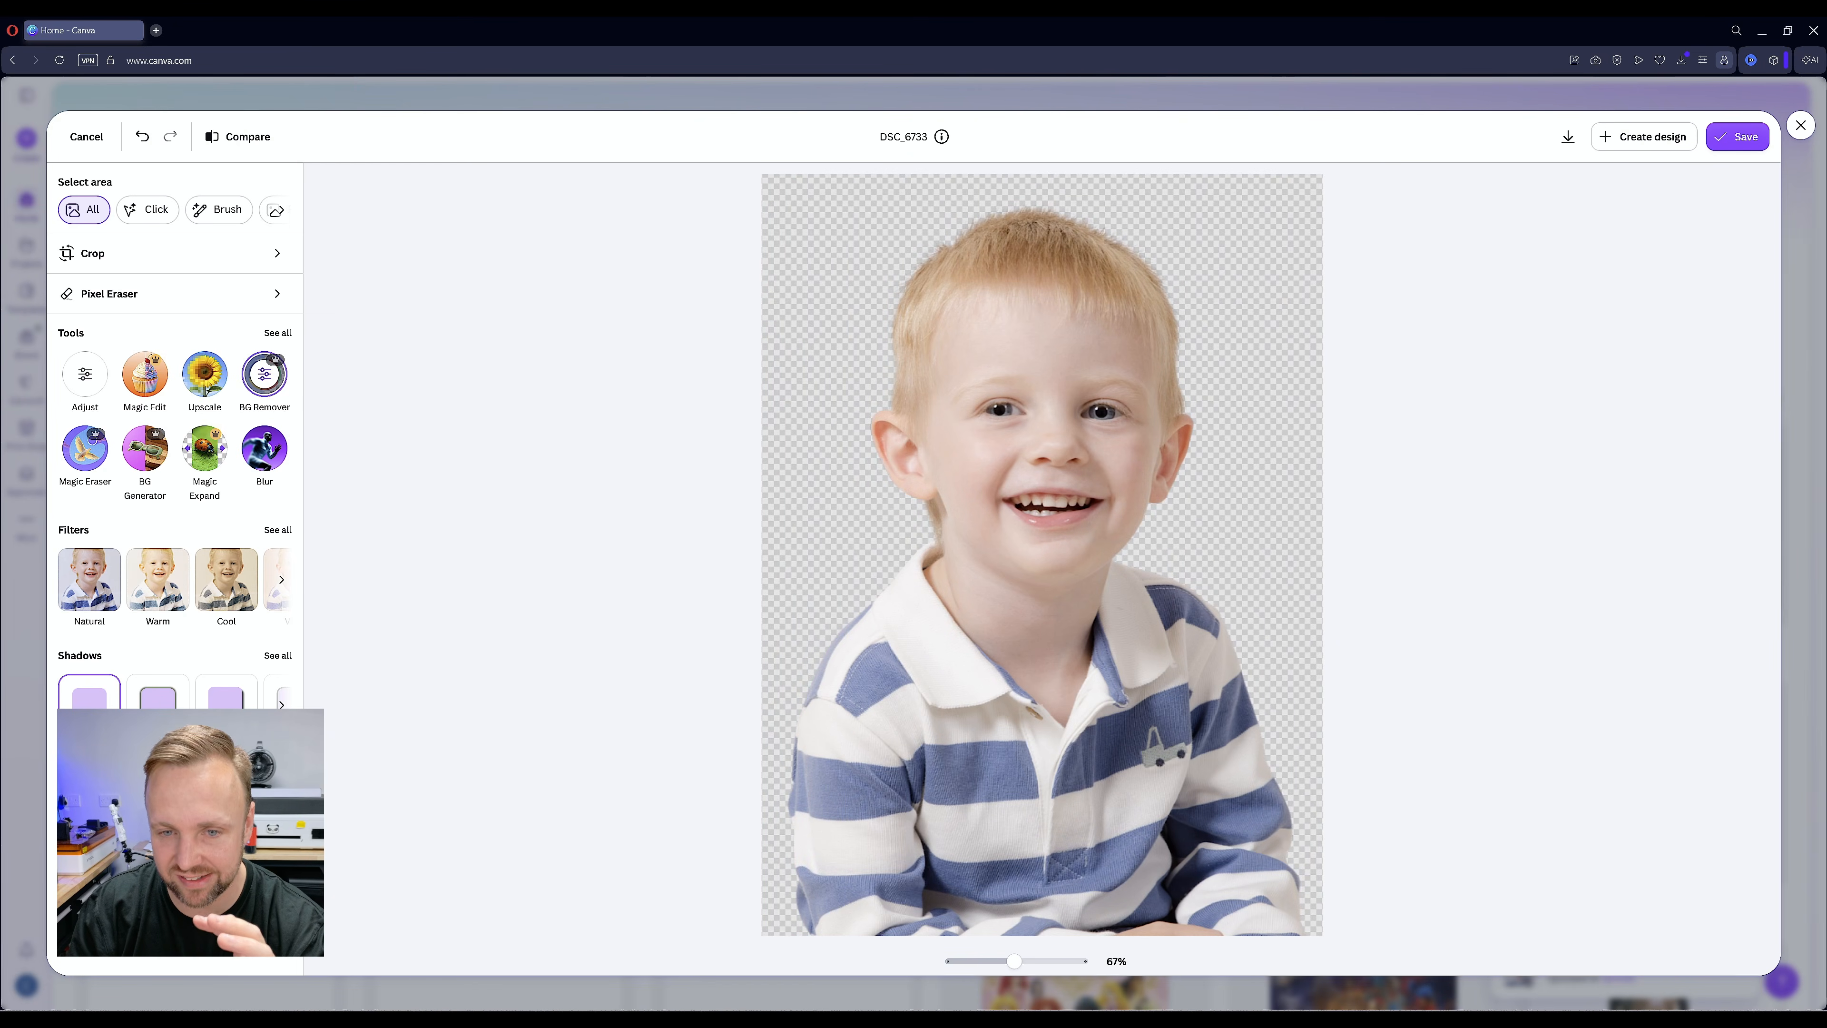
# Auto-adjust the cut-out portrait's light and colours and download the edited image
pyautogui.click(84, 374)
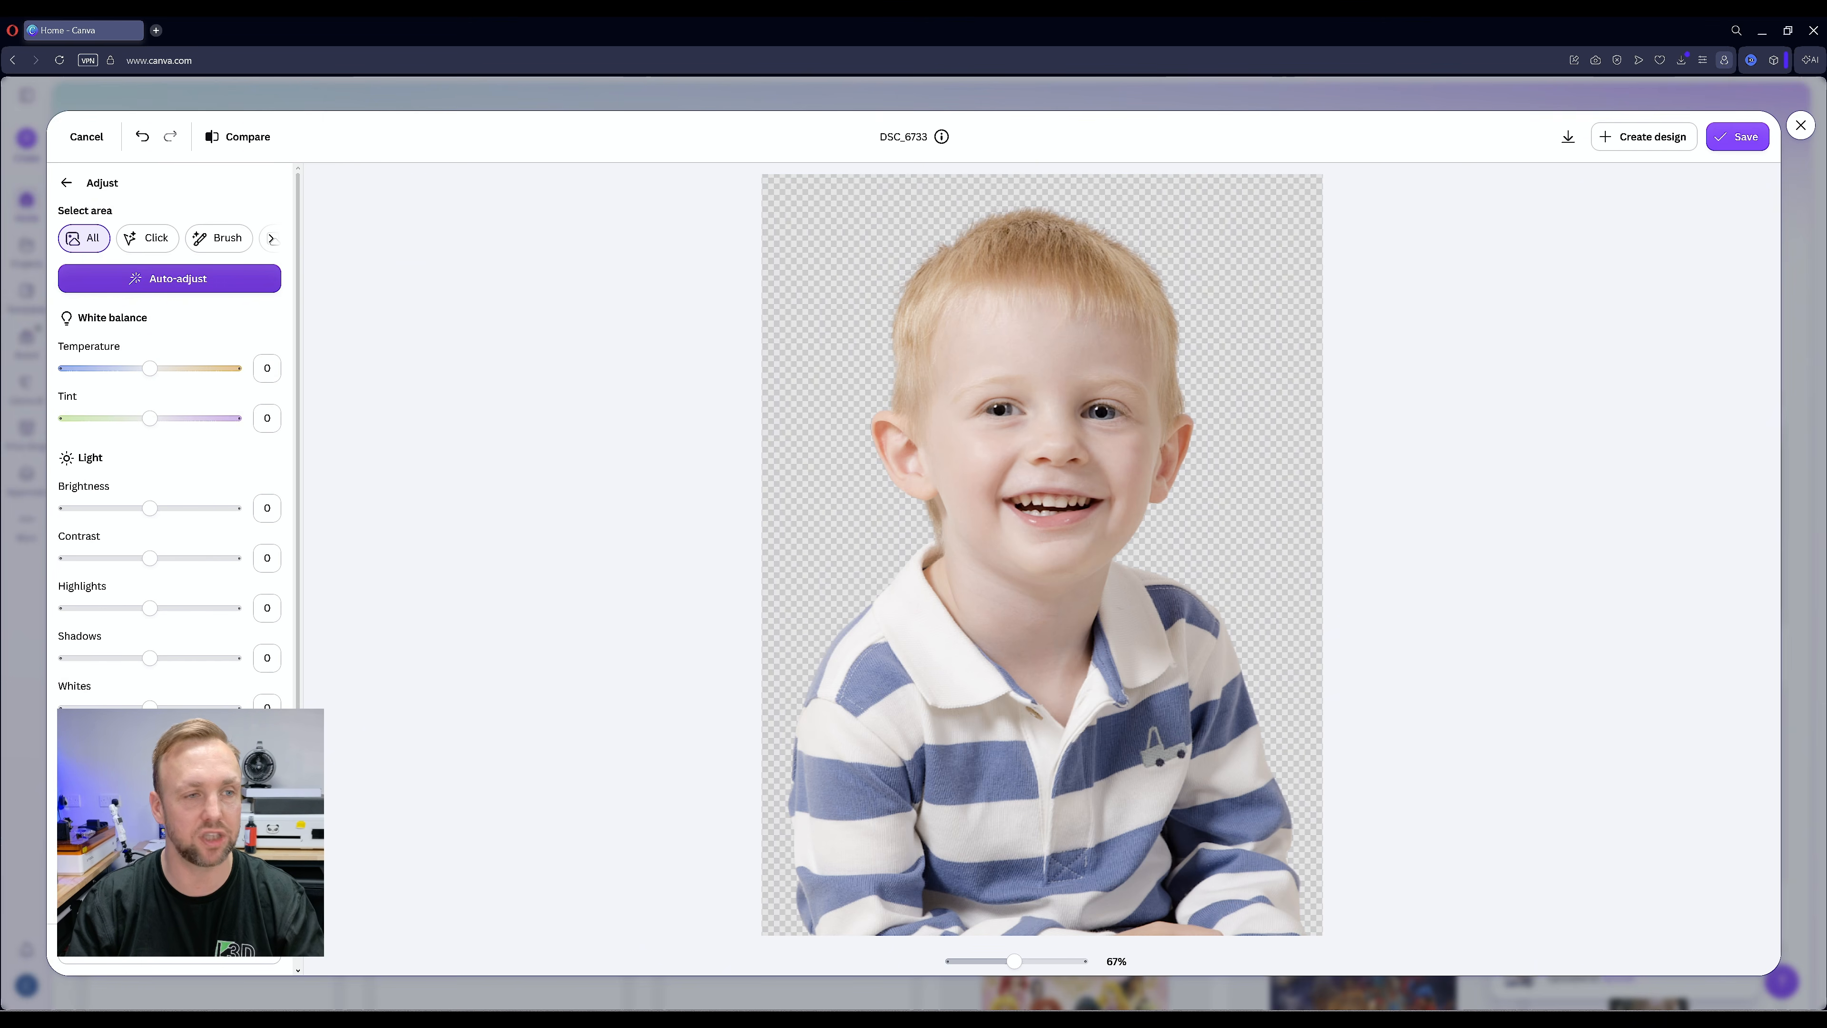
pyautogui.click(169, 278)
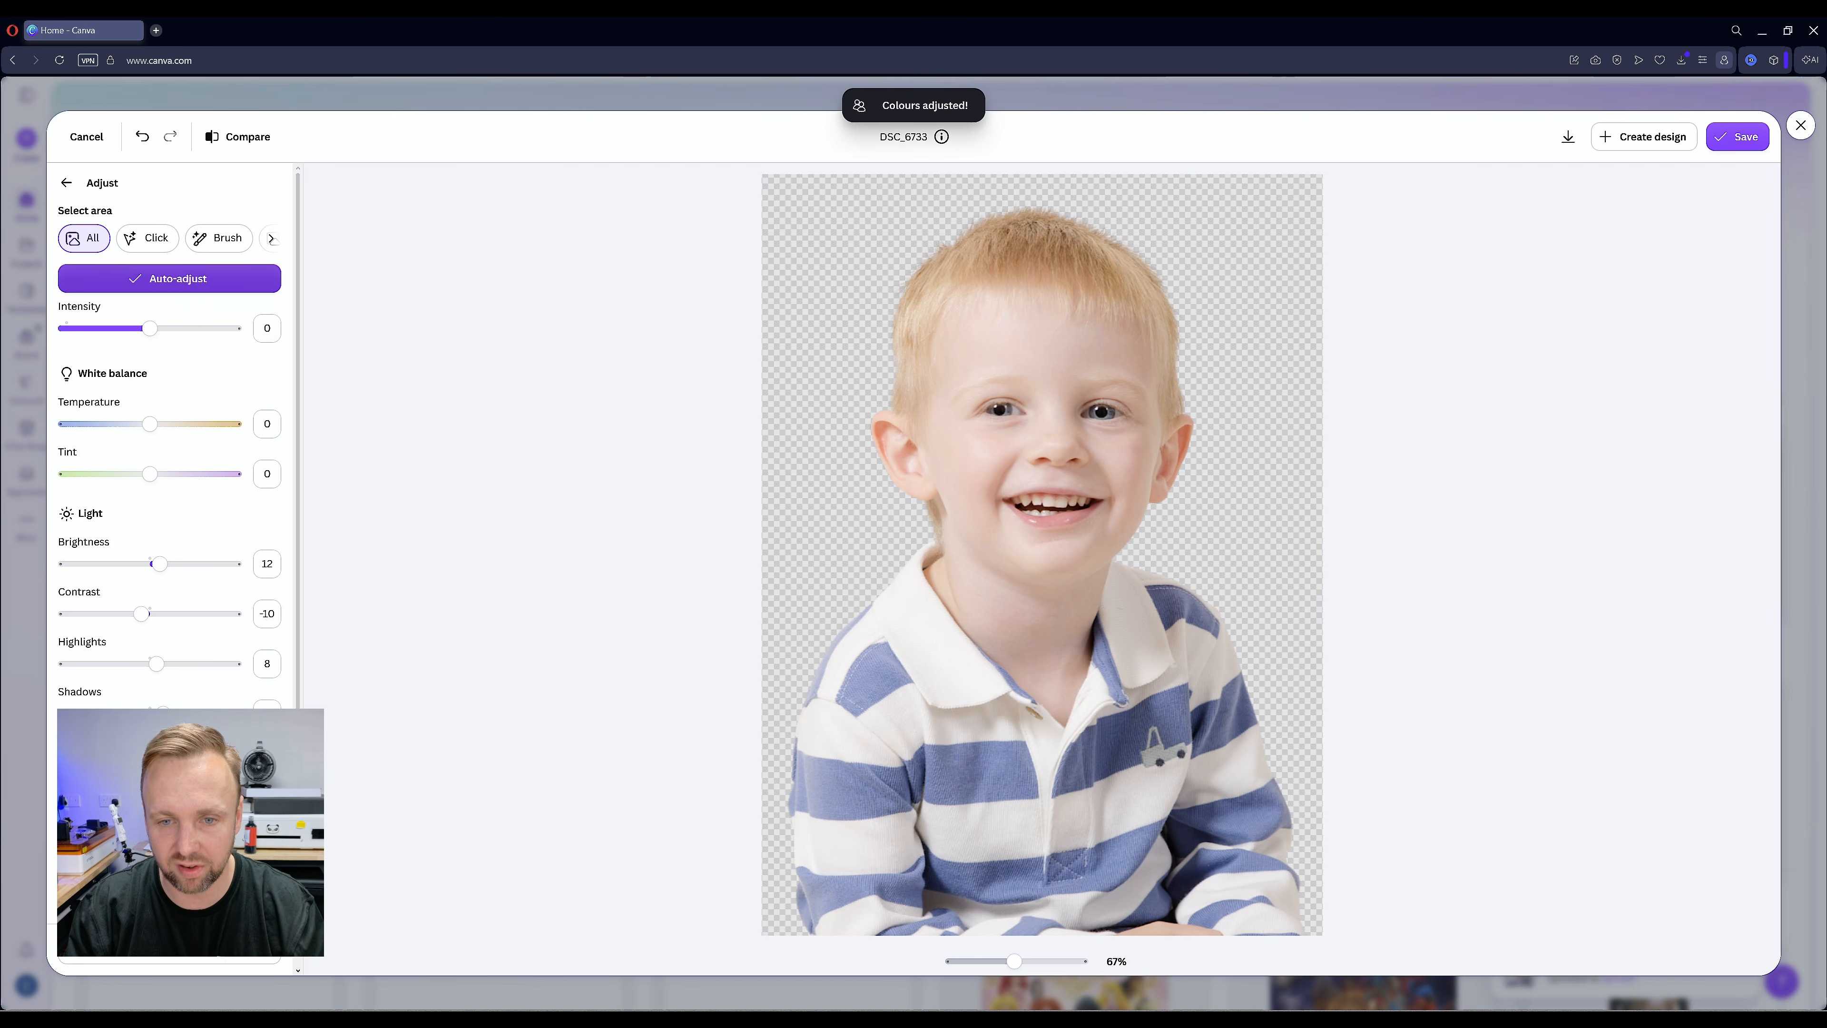
pyautogui.scroll(-5, 168, 461)
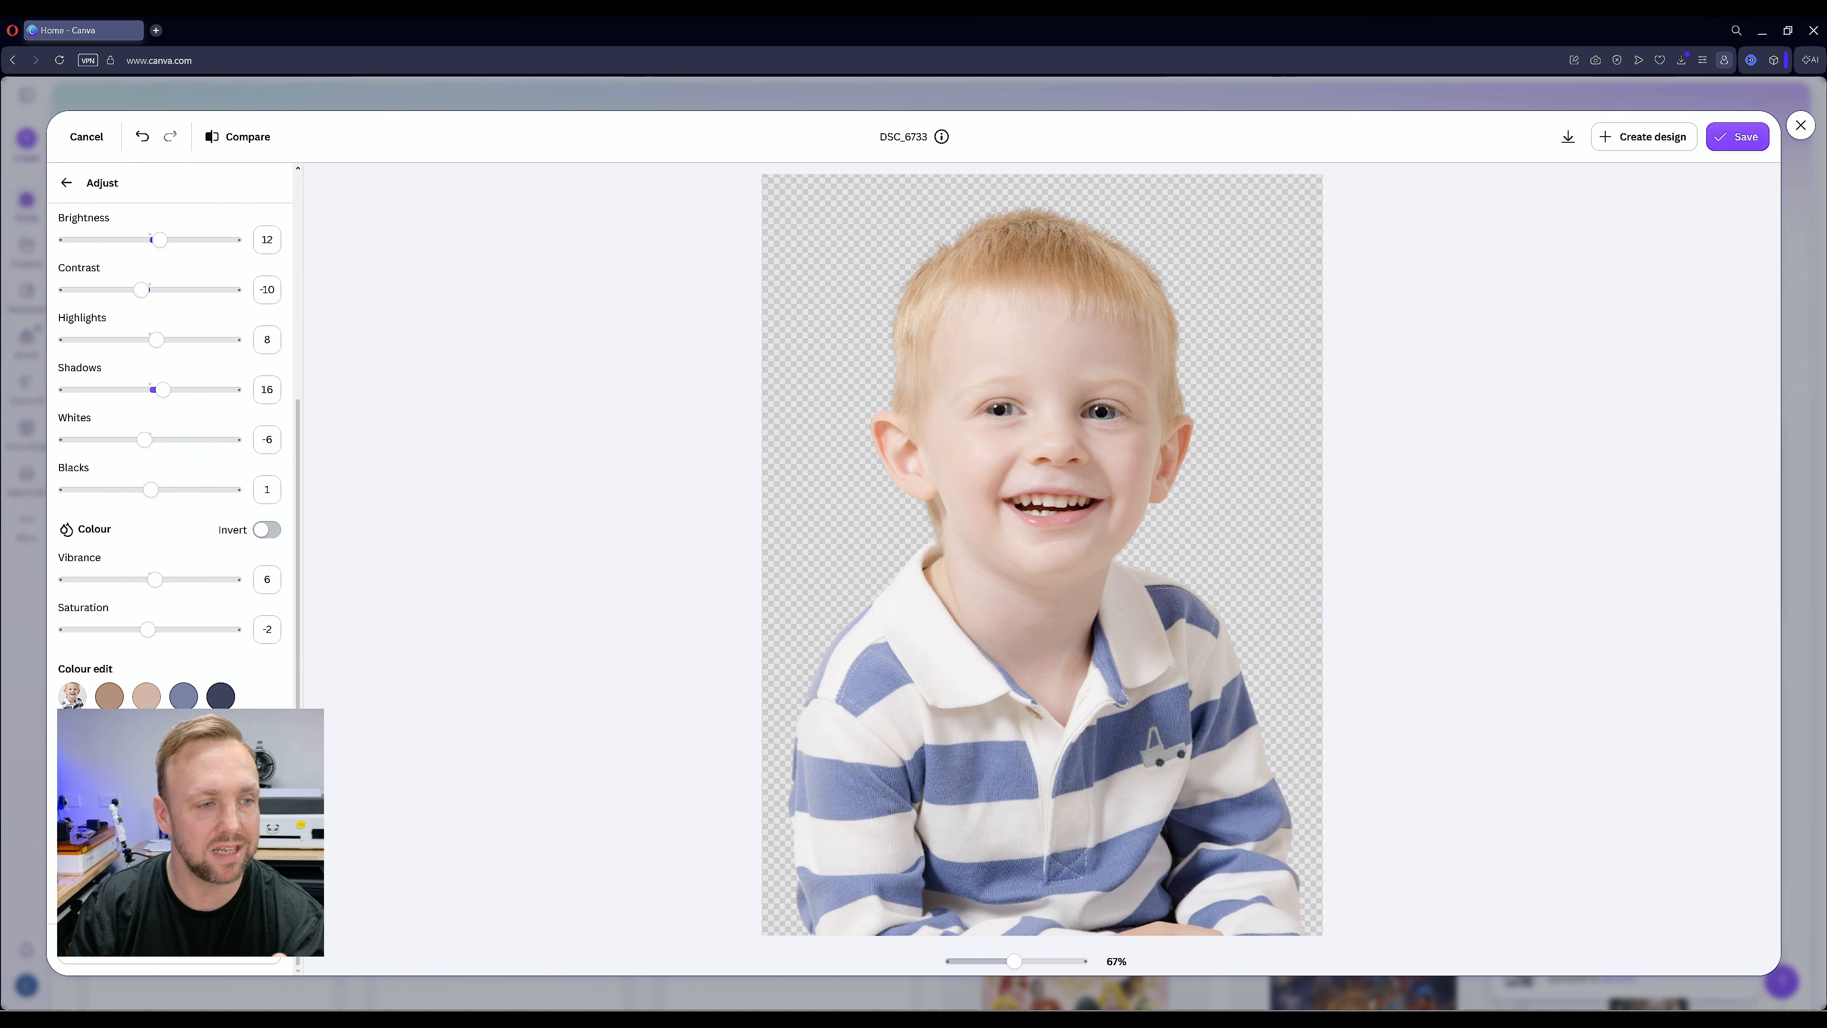
pyautogui.scroll(2, 156, 432)
pyautogui.scroll(-1, 156, 432)
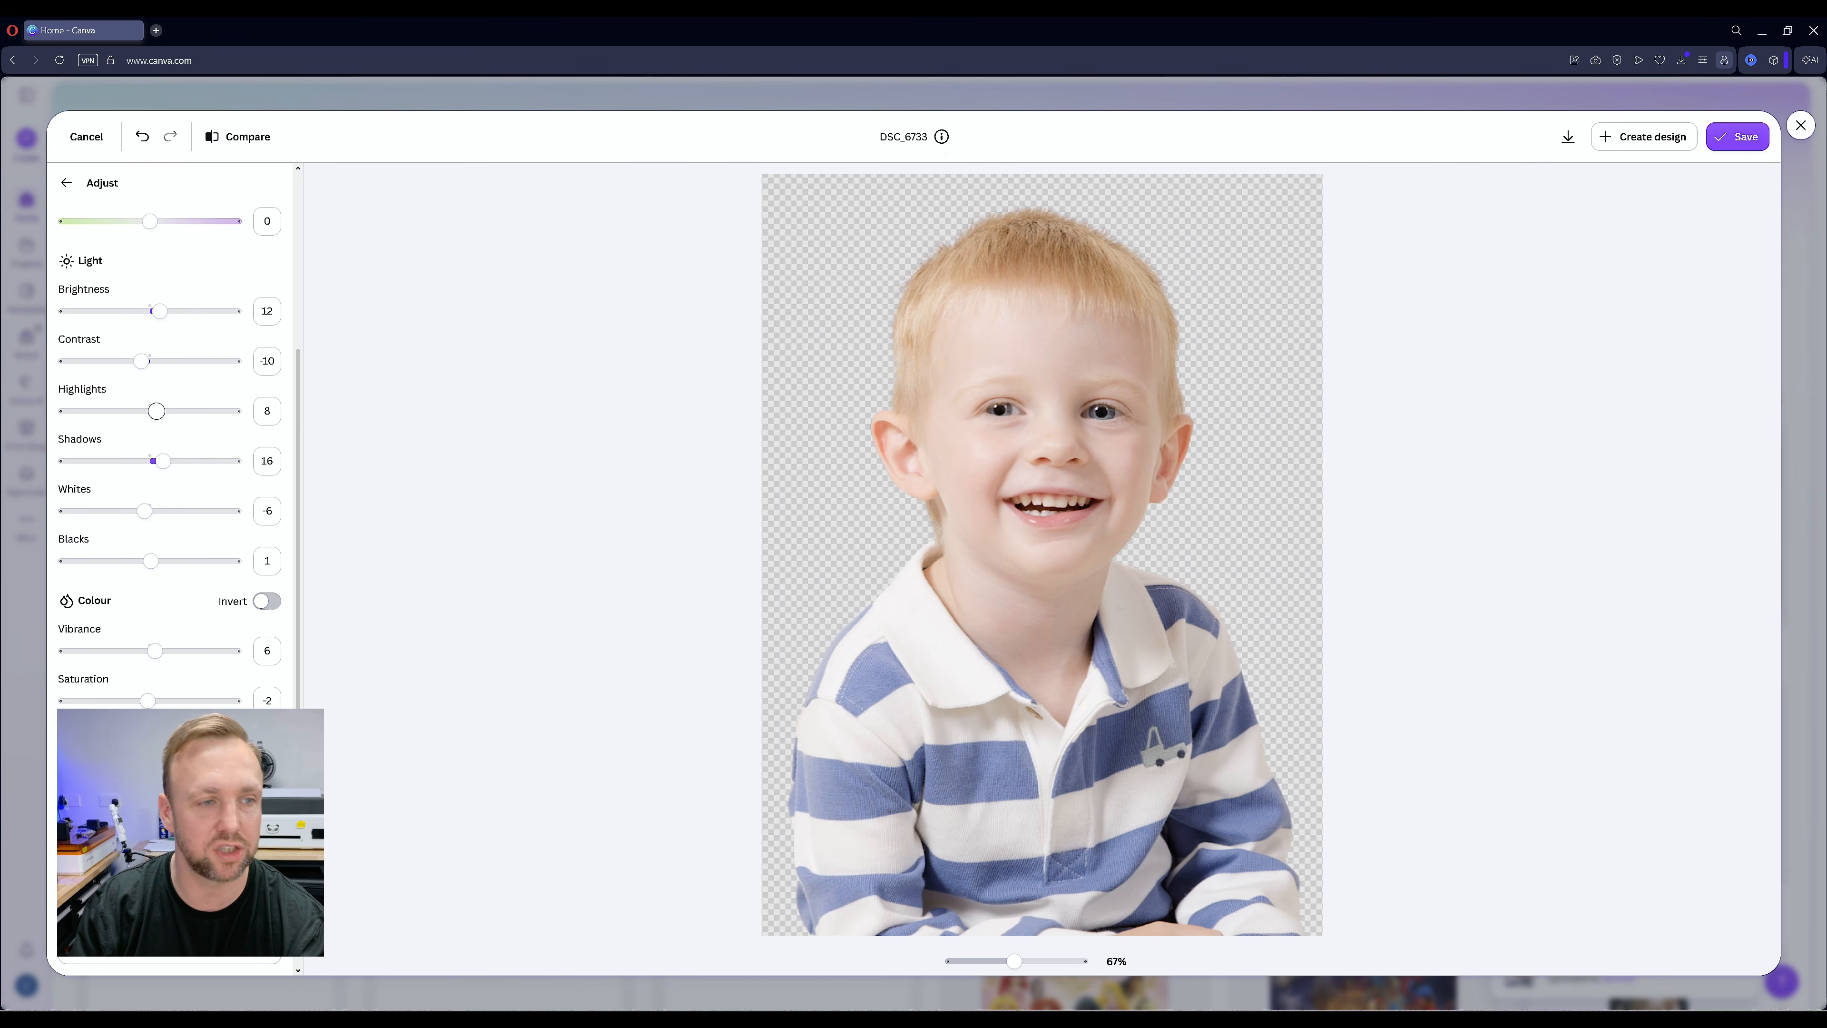
pyautogui.moveTo(163, 461)
pyautogui.mouseDown()
pyautogui.moveTo(198, 461)
pyautogui.moveTo(163, 460)
pyautogui.mouseUp()
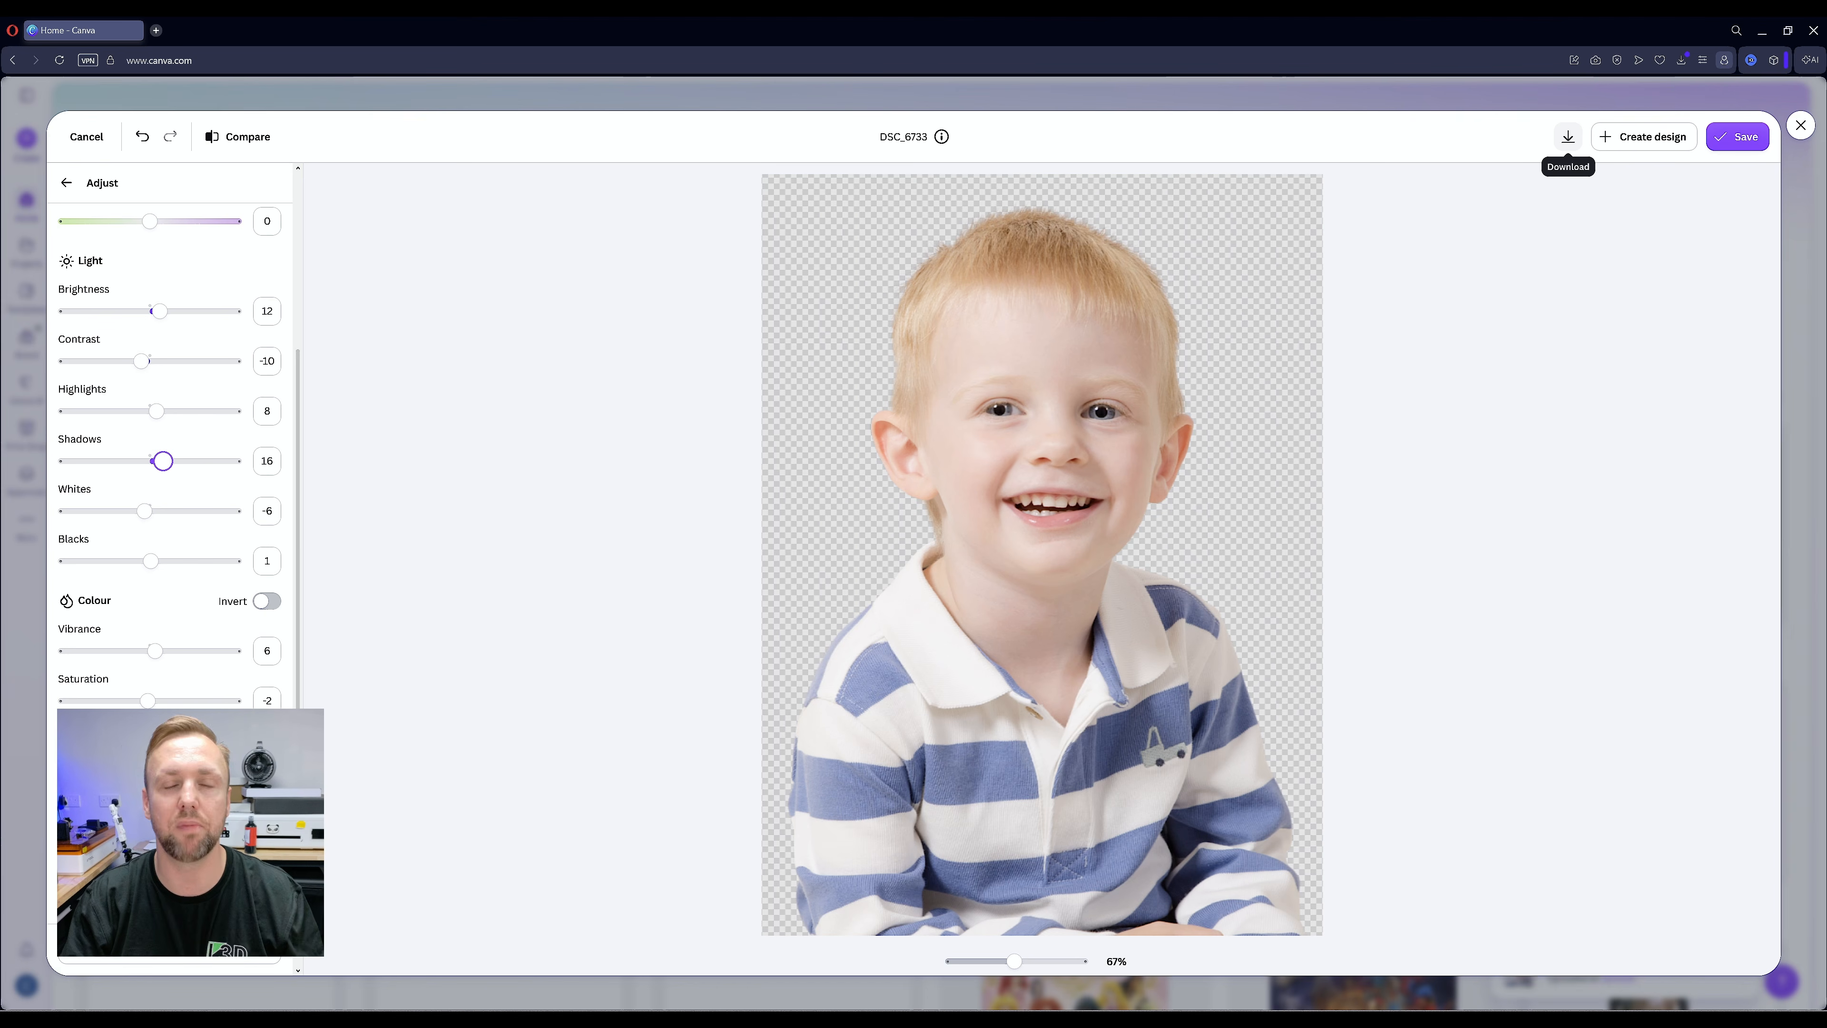
pyautogui.click(1568, 137)
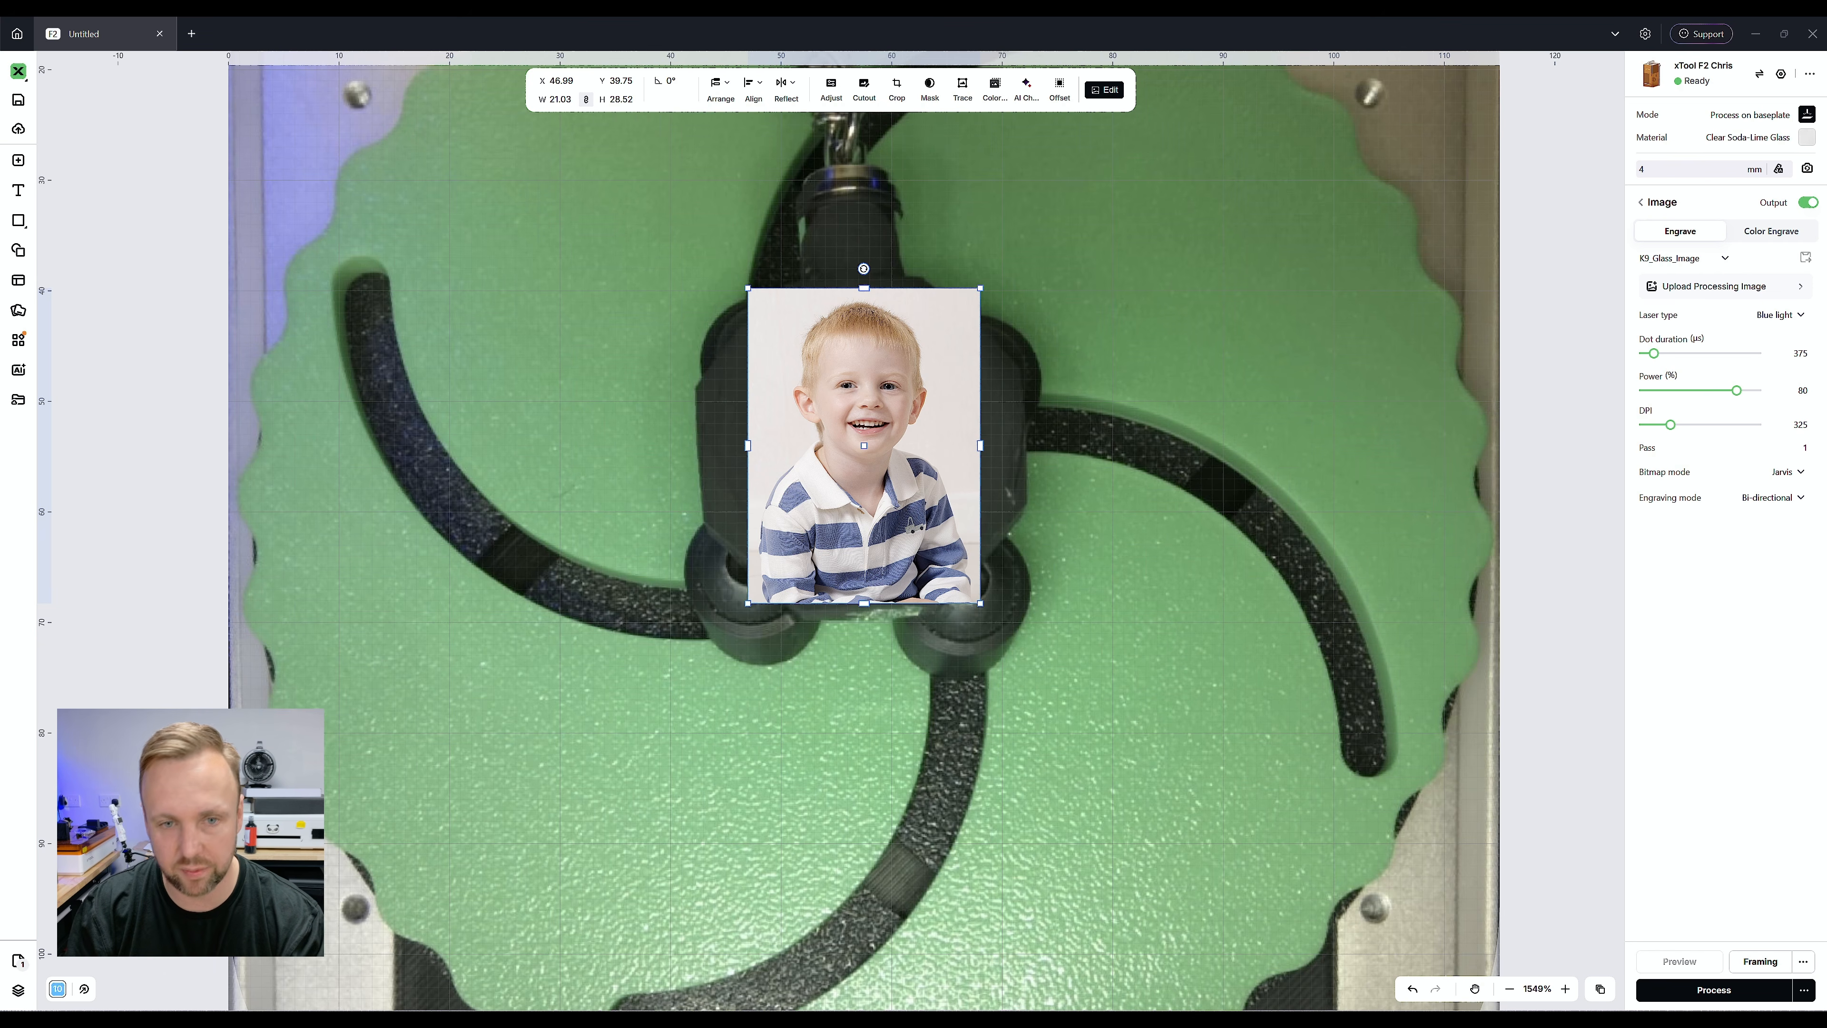
# Back in xTool Studio, replace the original photo with the downloaded background-free portrait
pyautogui.press('Delete')
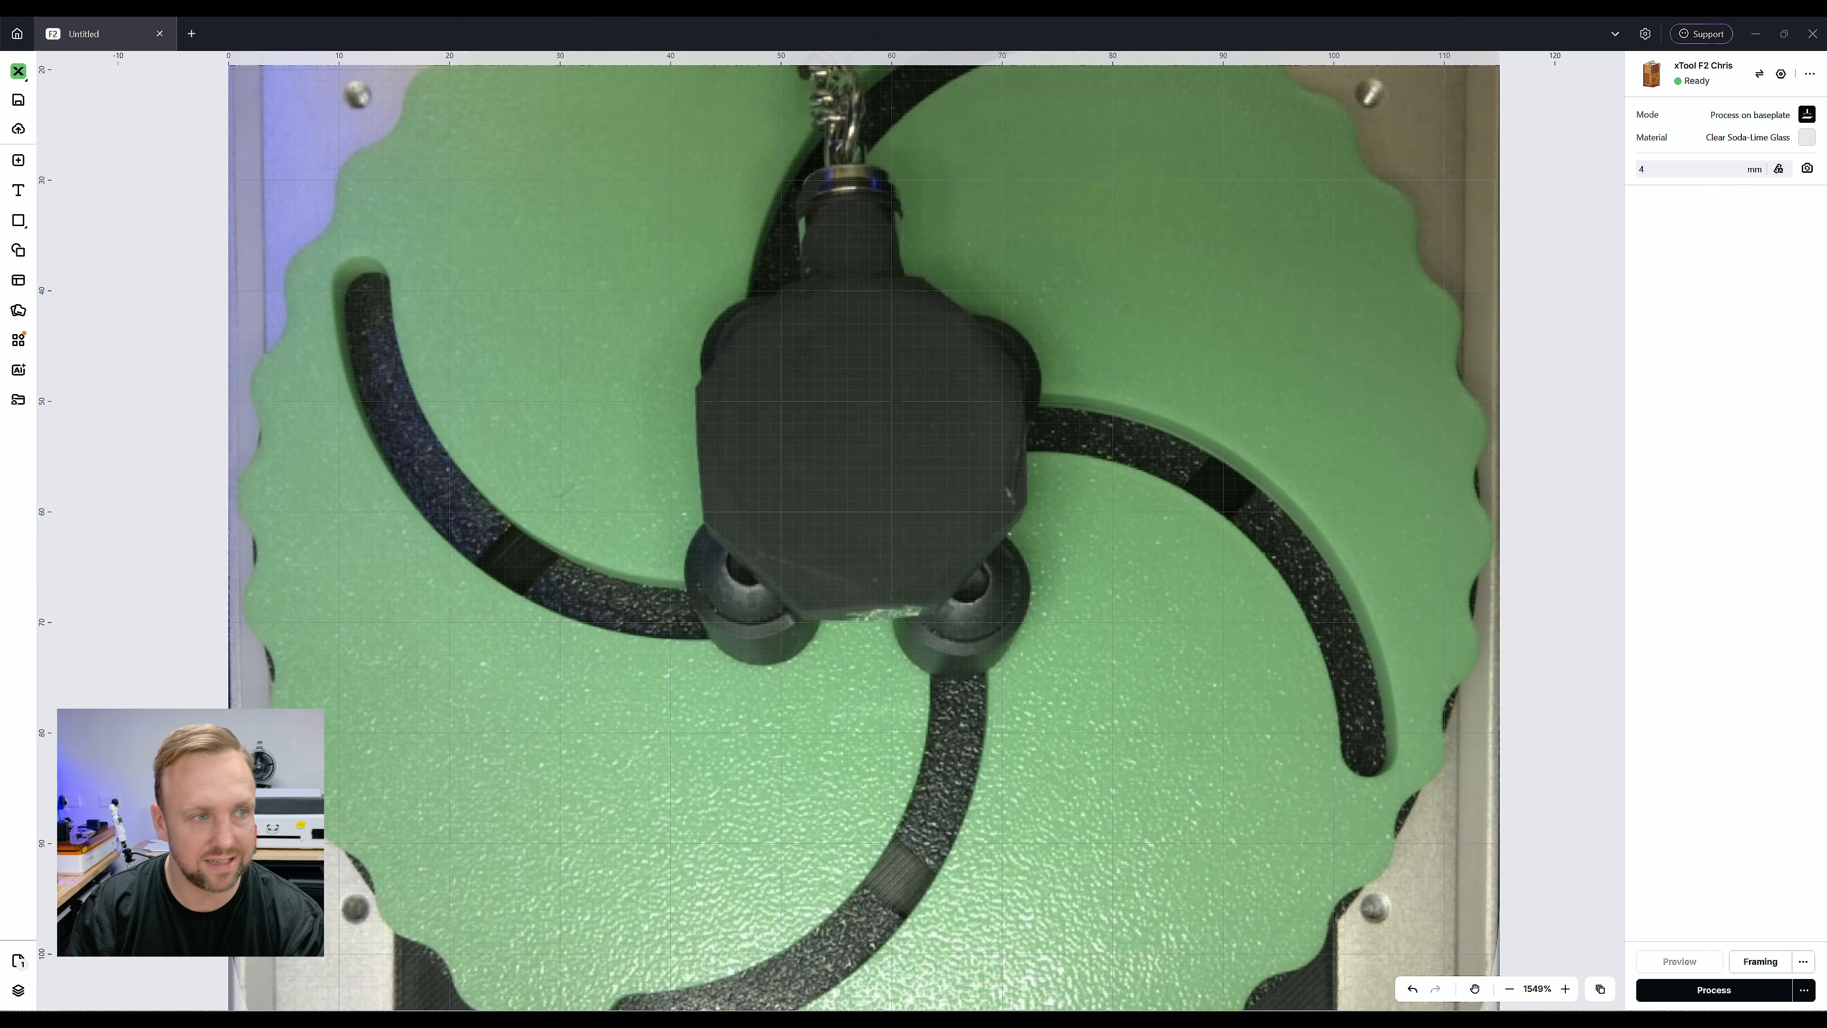
pyautogui.click(18, 160)
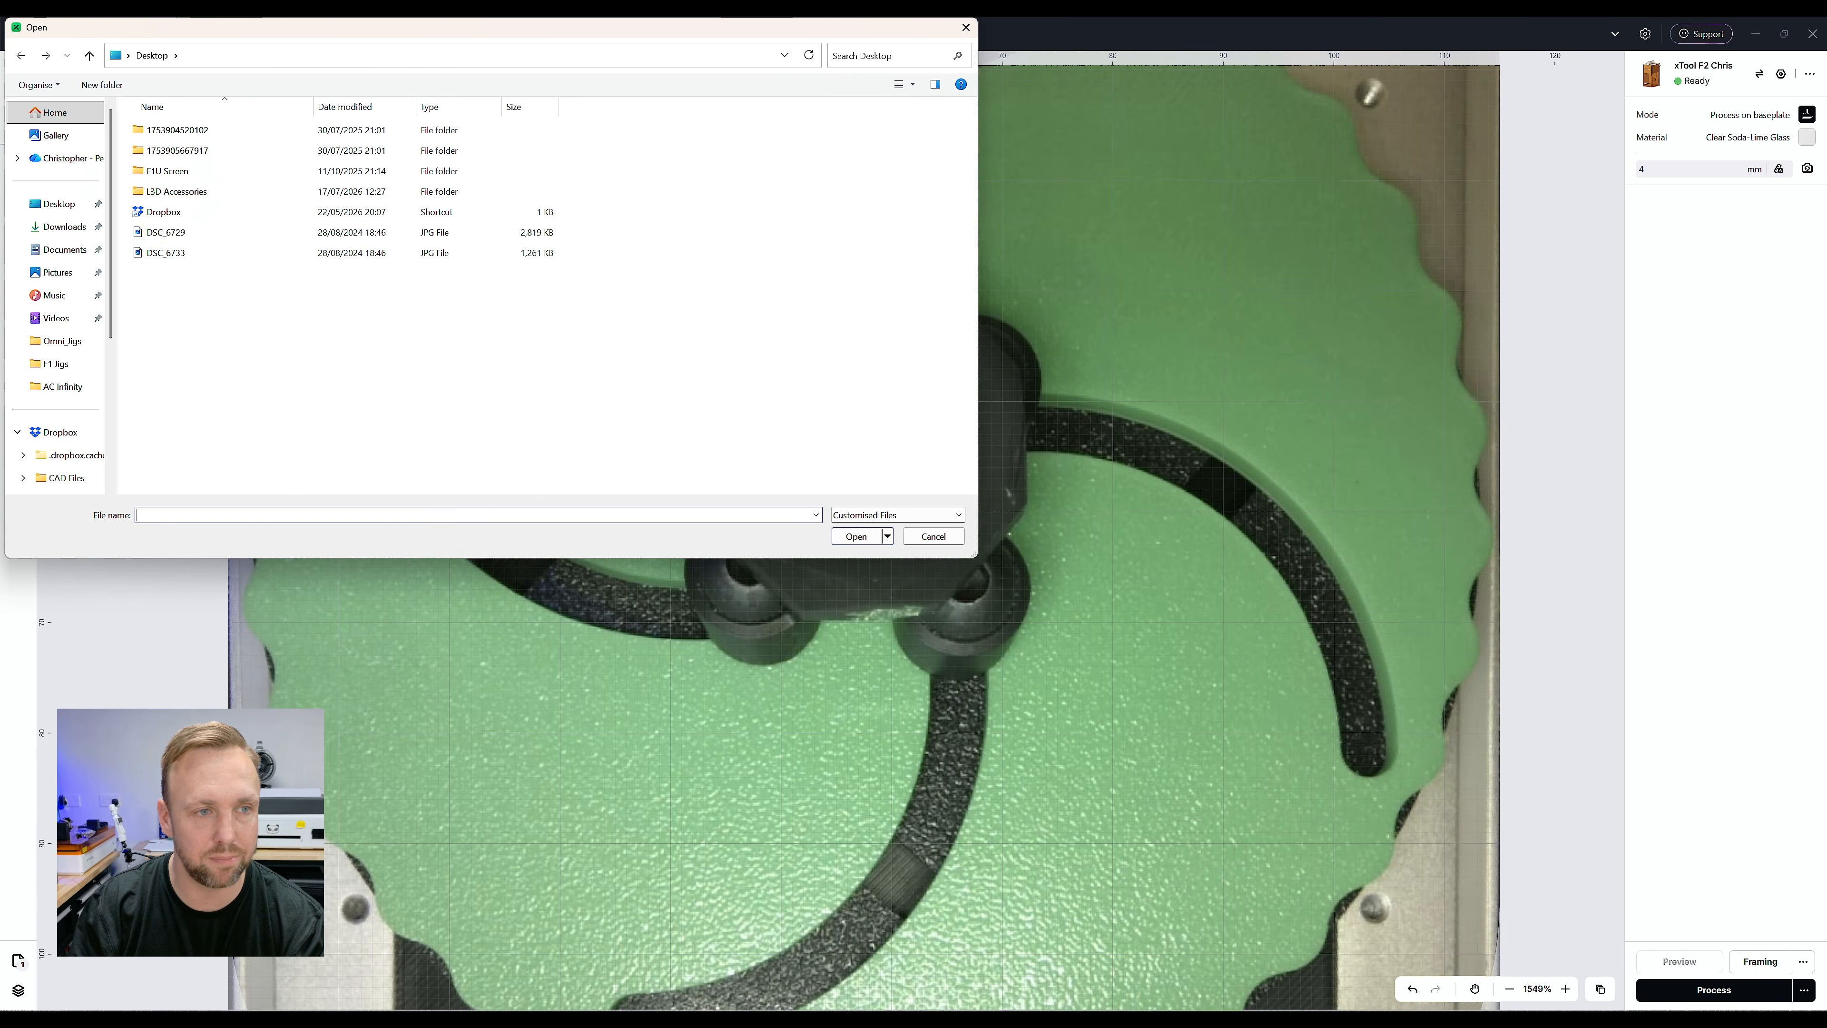
pyautogui.press('Return')
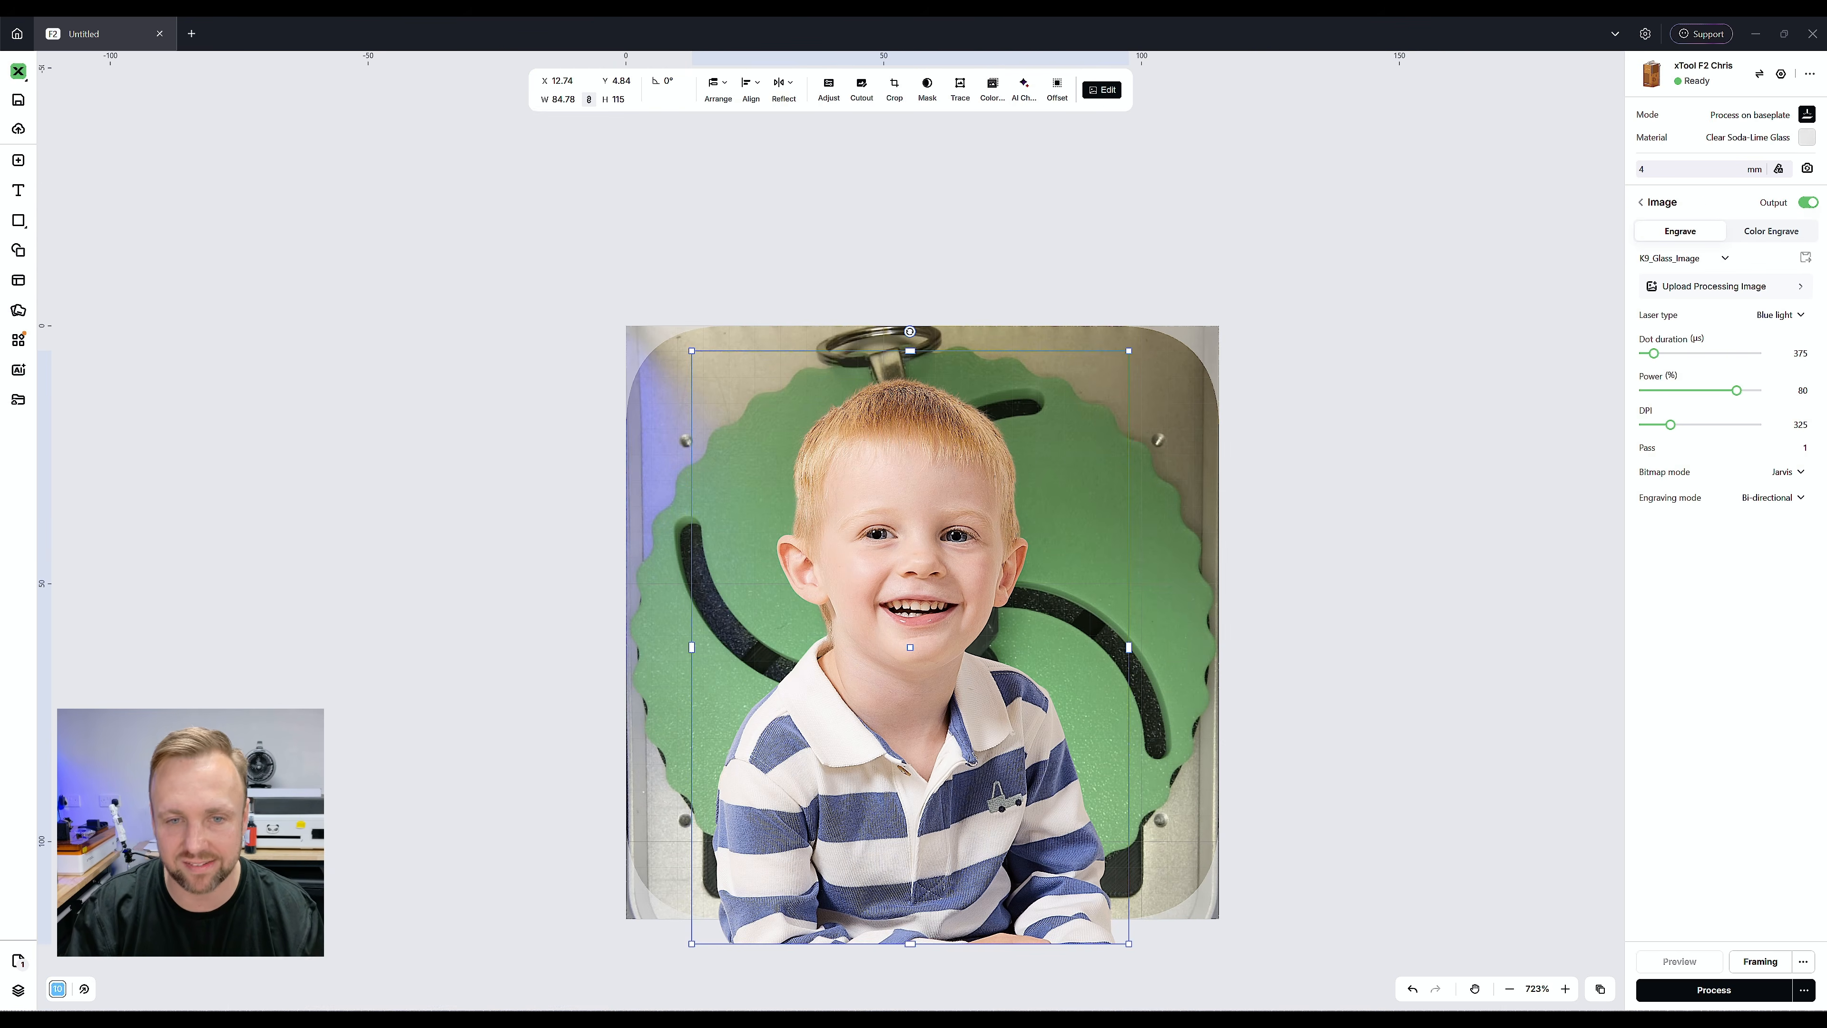
# Scale the imported portrait down to about 23.6 × 32 mm and place it over the keyring's octagonal body
pyautogui.moveTo(1129, 943); pyautogui.dragTo(987, 753)
pyautogui.scroll(8, 917, 554)
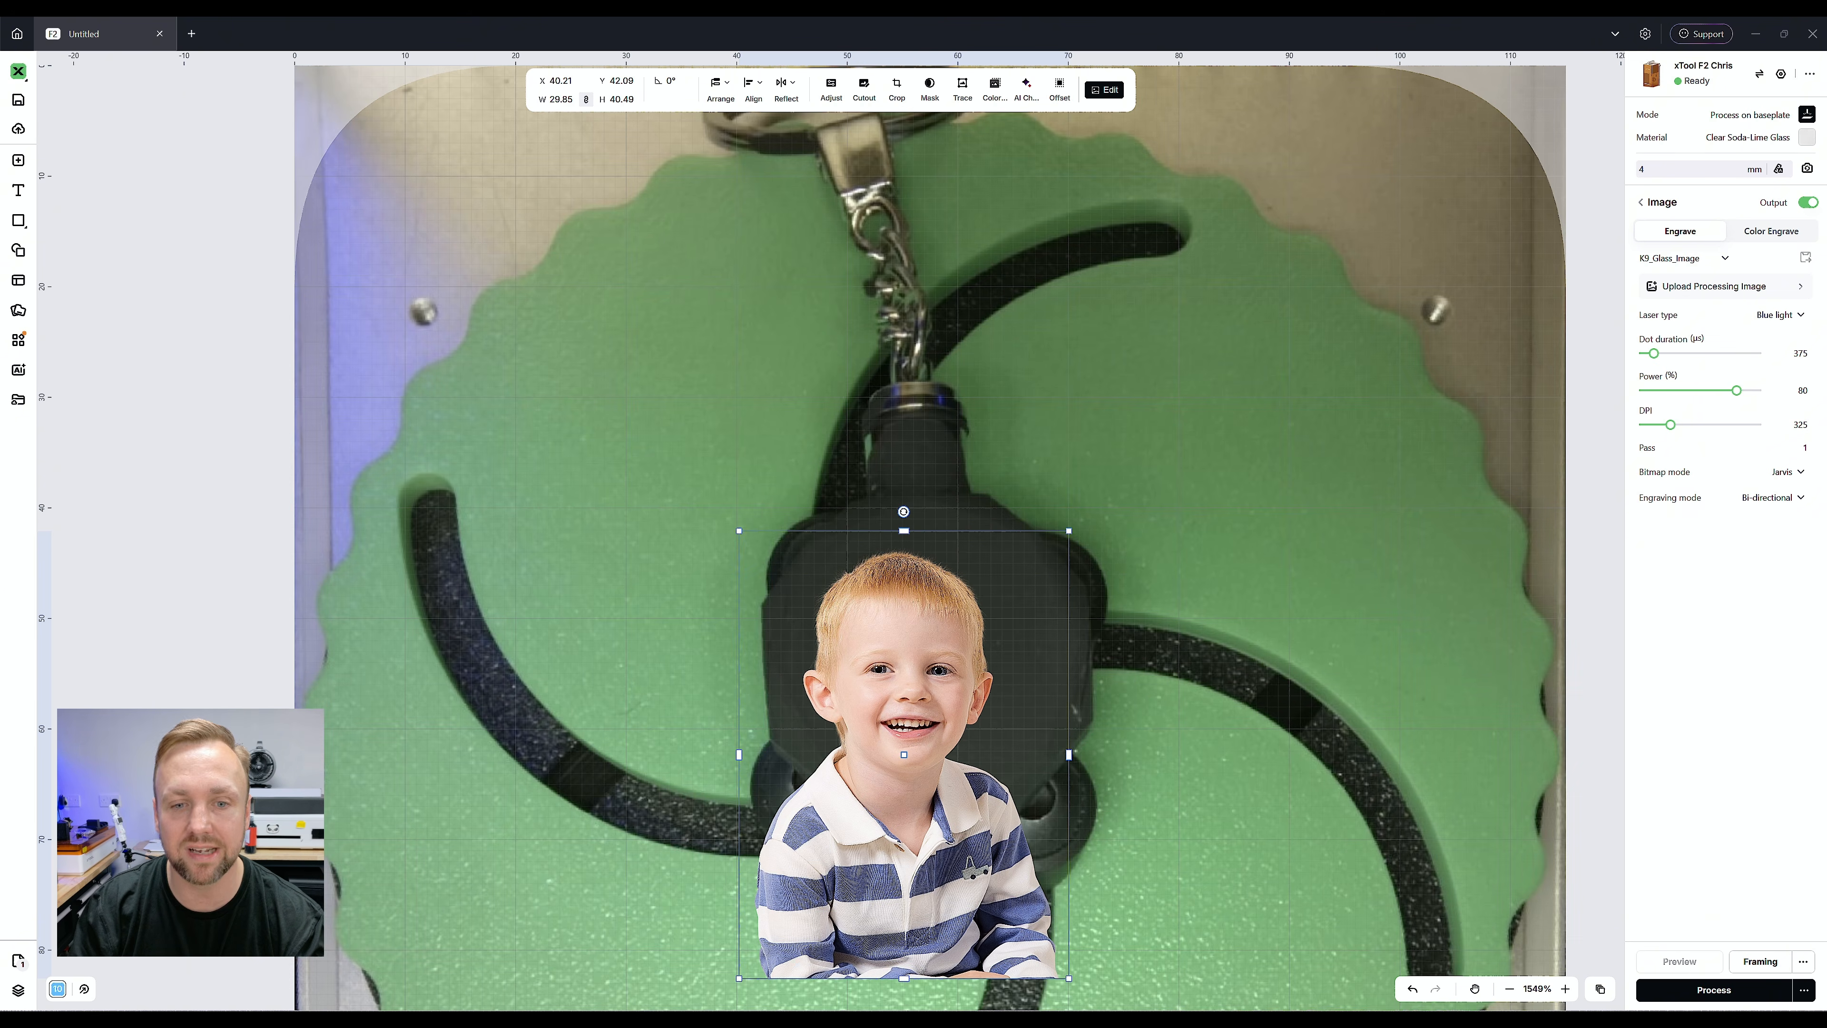
pyautogui.moveTo(1069, 531); pyautogui.dragTo(1034, 577)
pyautogui.moveTo(904, 734); pyautogui.dragTo(926, 650)
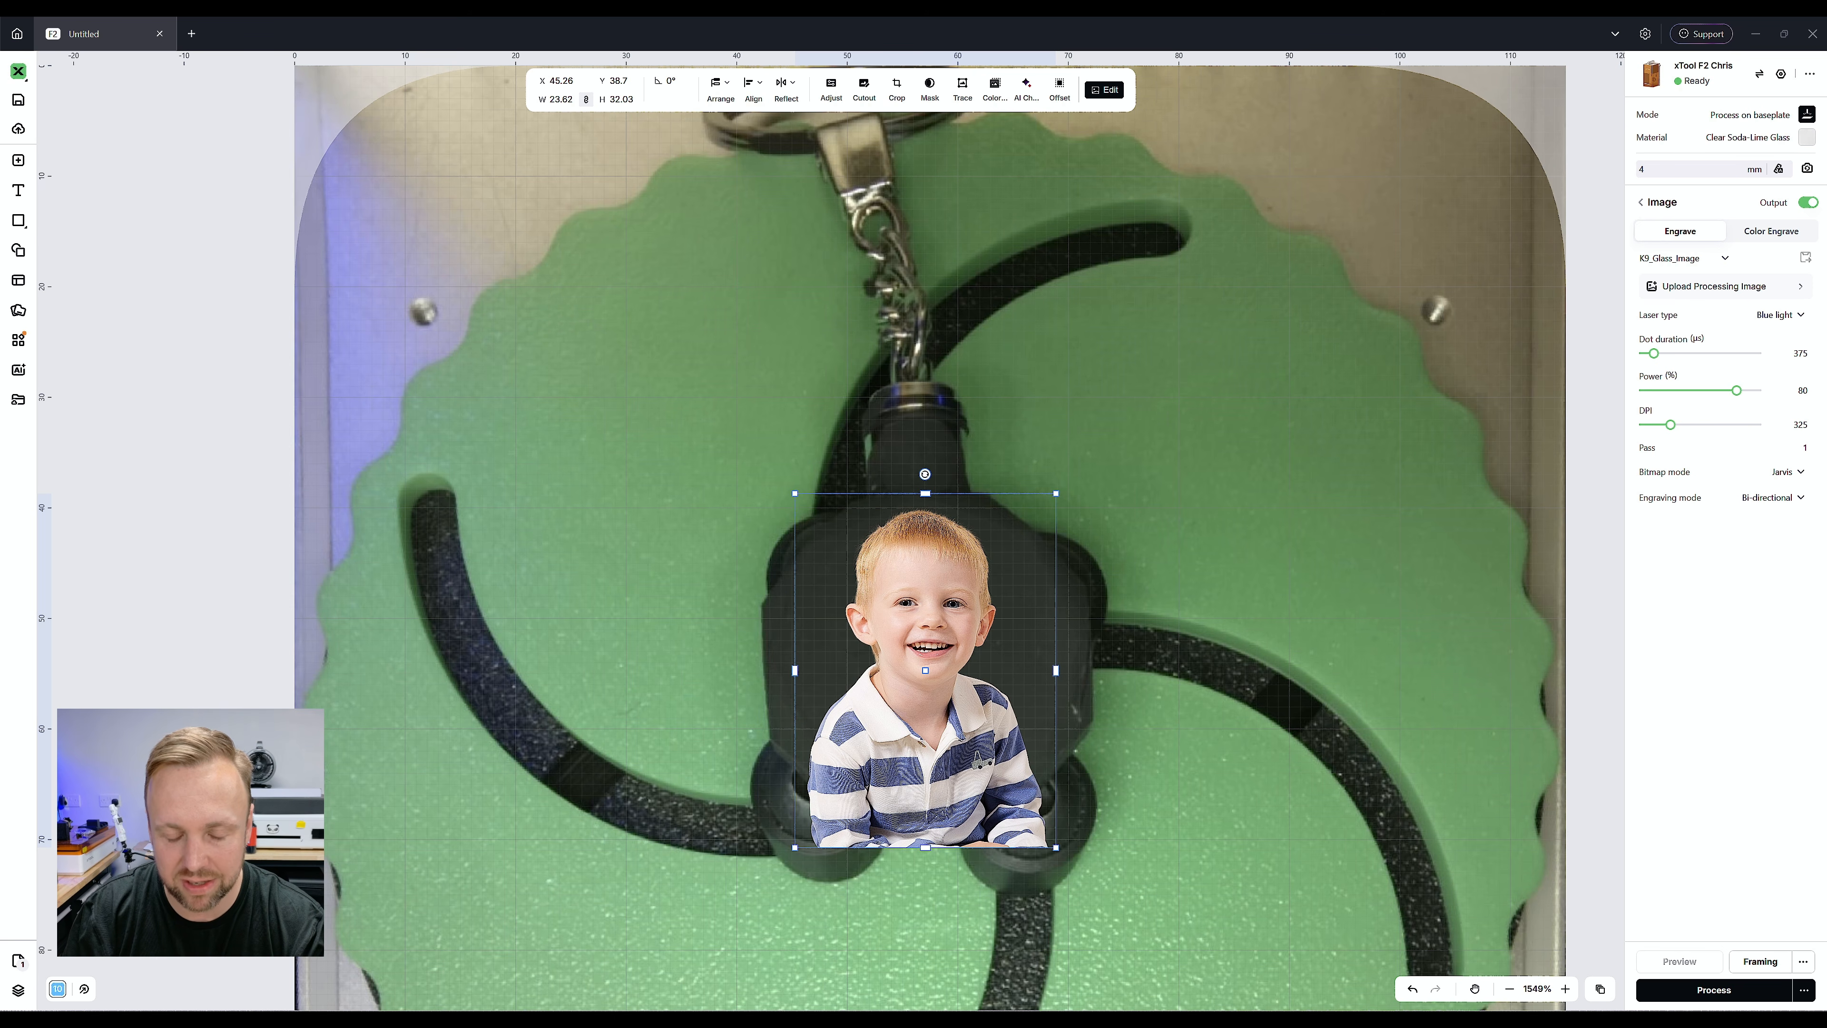
# Mask the portrait with a circle about 25 mm in diameter framing the boy's head and shoulders
pyautogui.rightClick(924, 577)
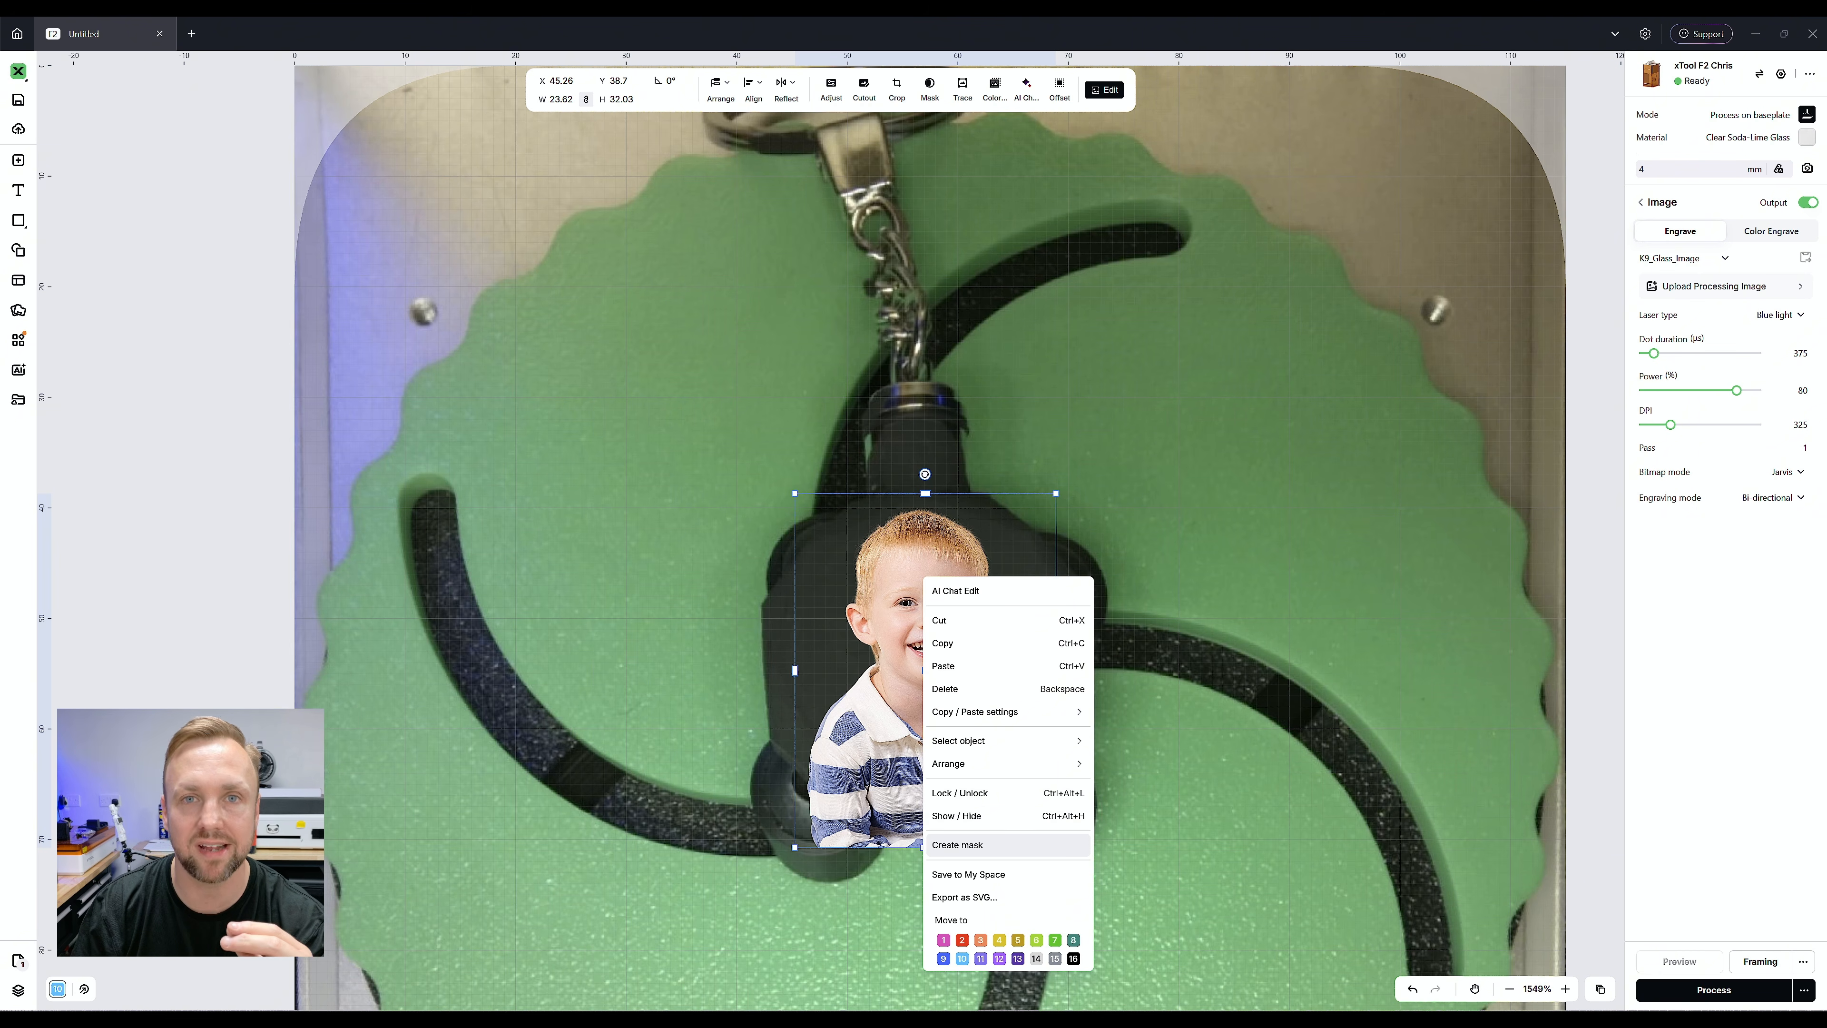
pyautogui.click(958, 845)
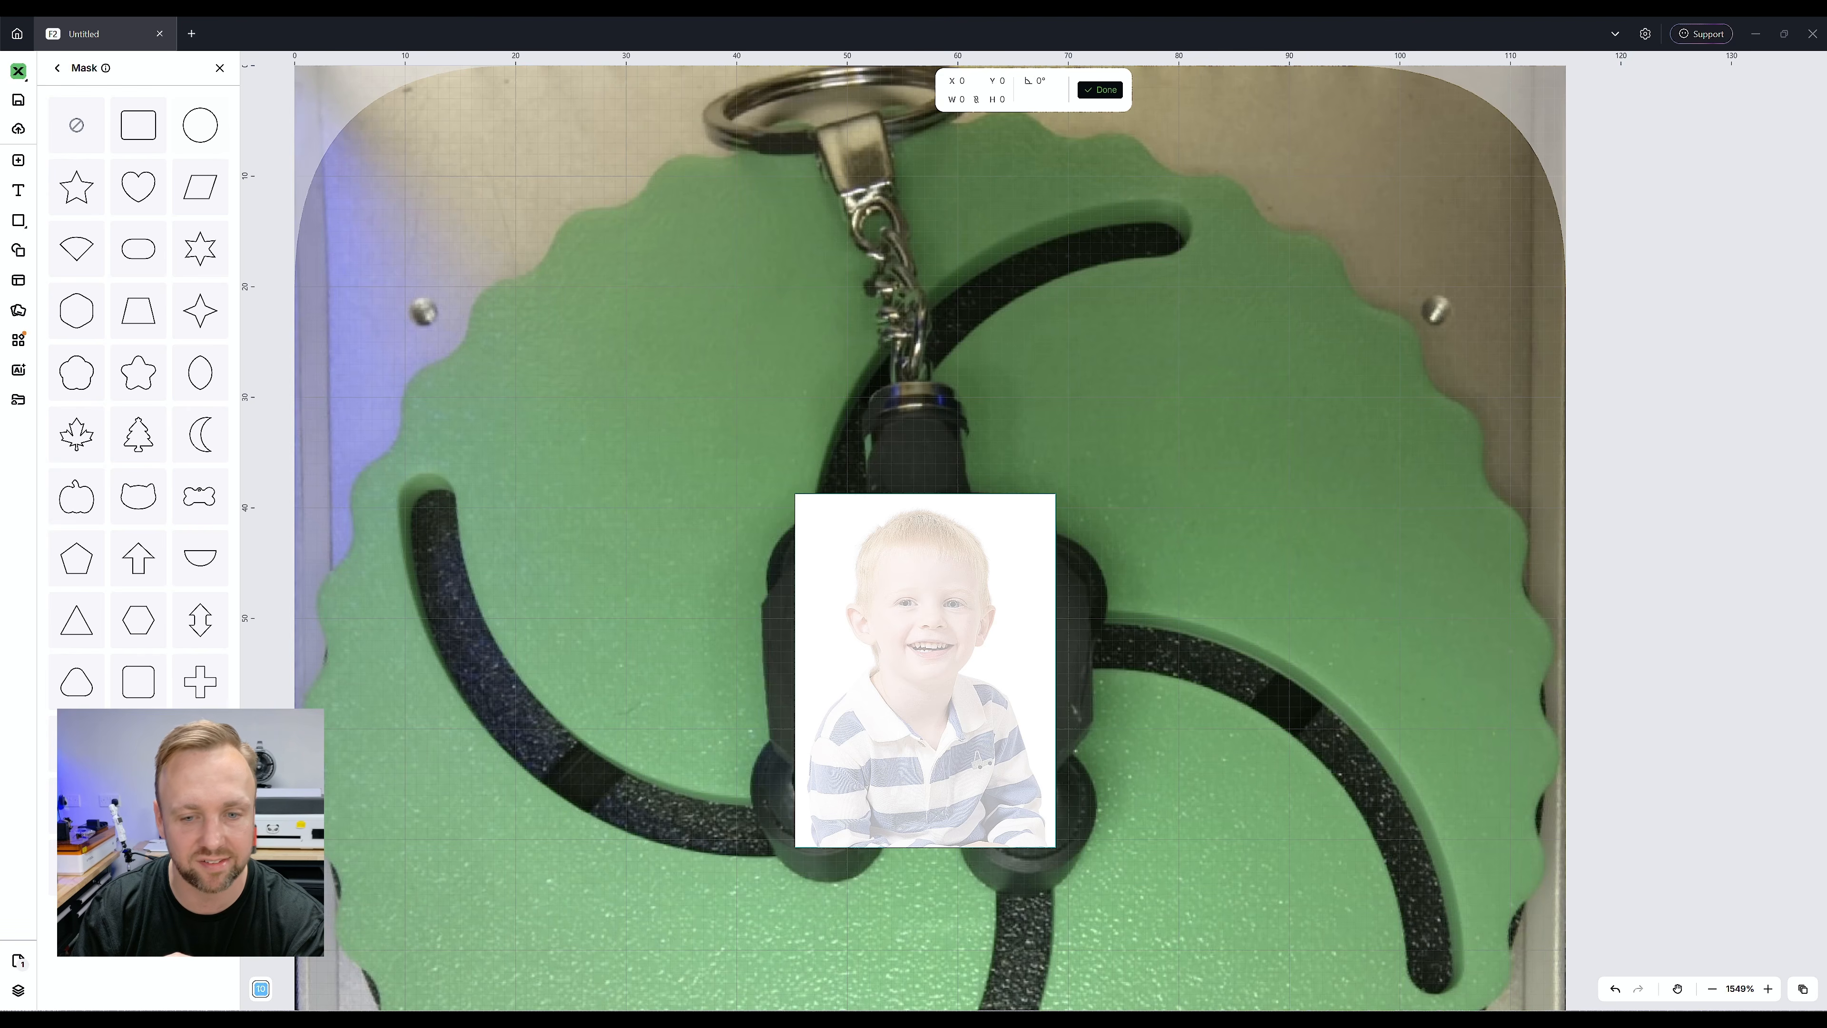
pyautogui.click(200, 125)
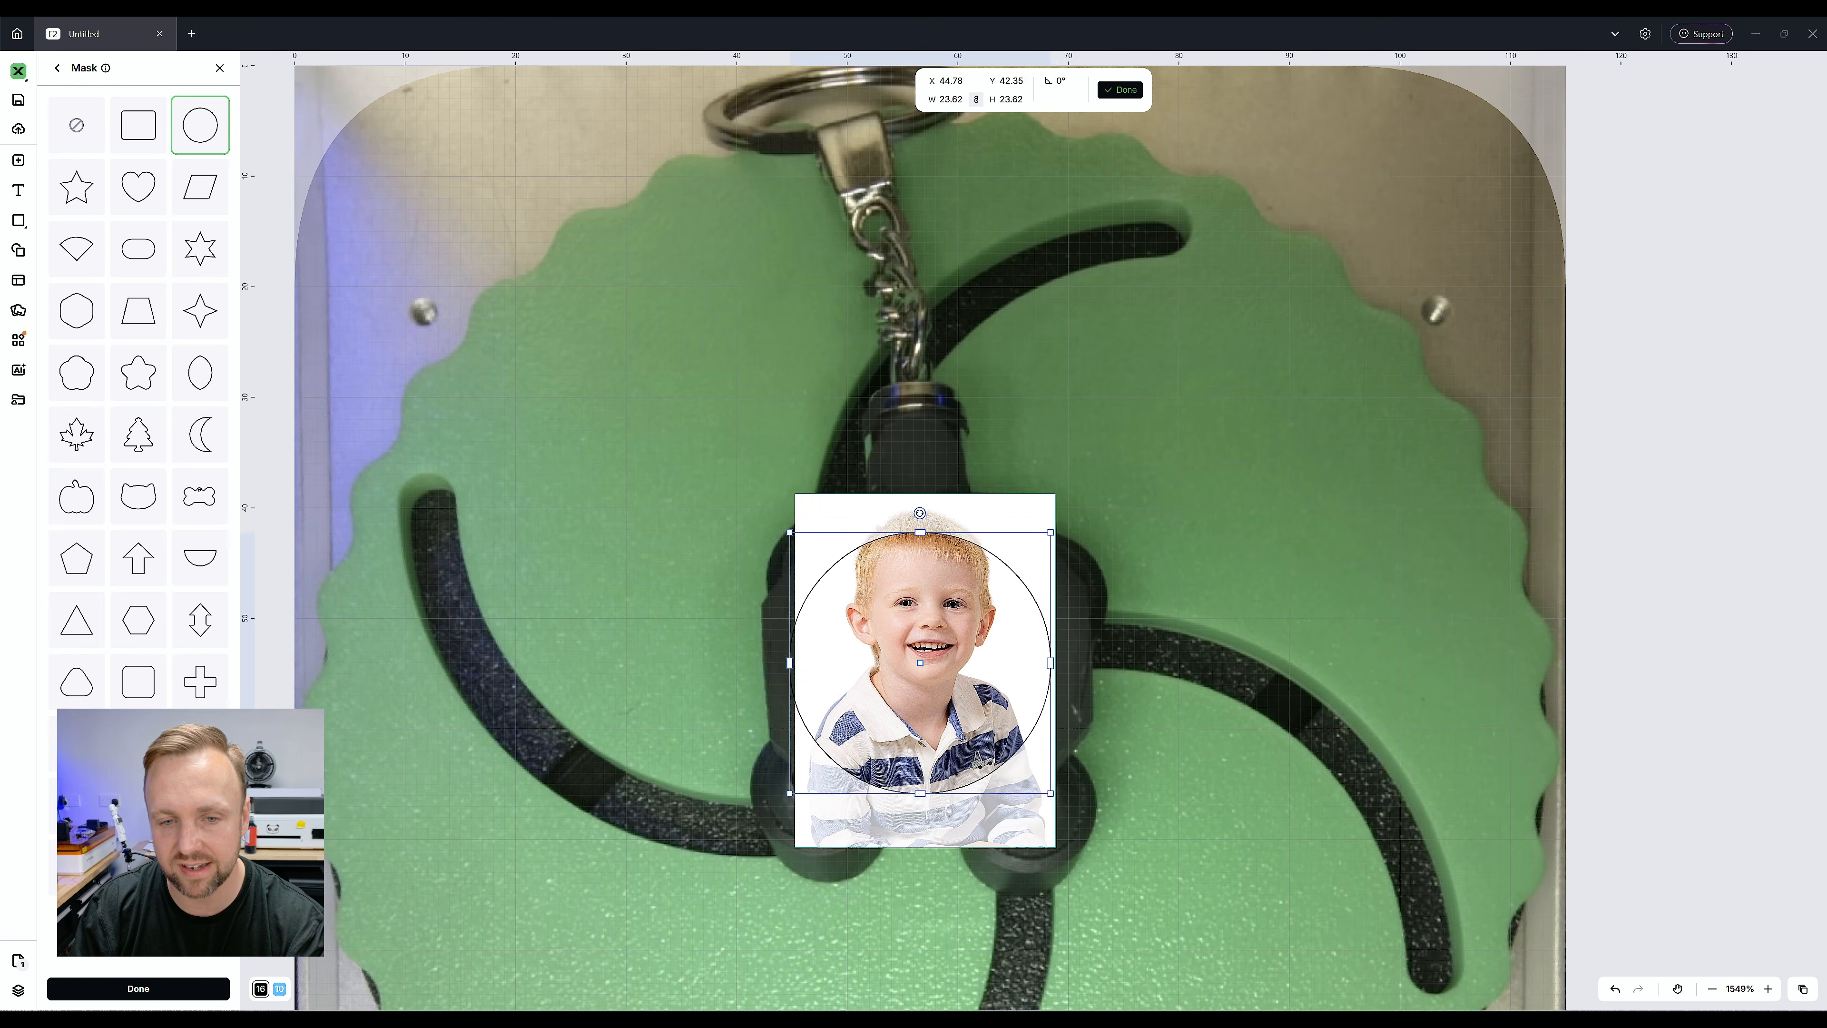
pyautogui.moveTo(921, 663); pyautogui.dragTo(925, 633)
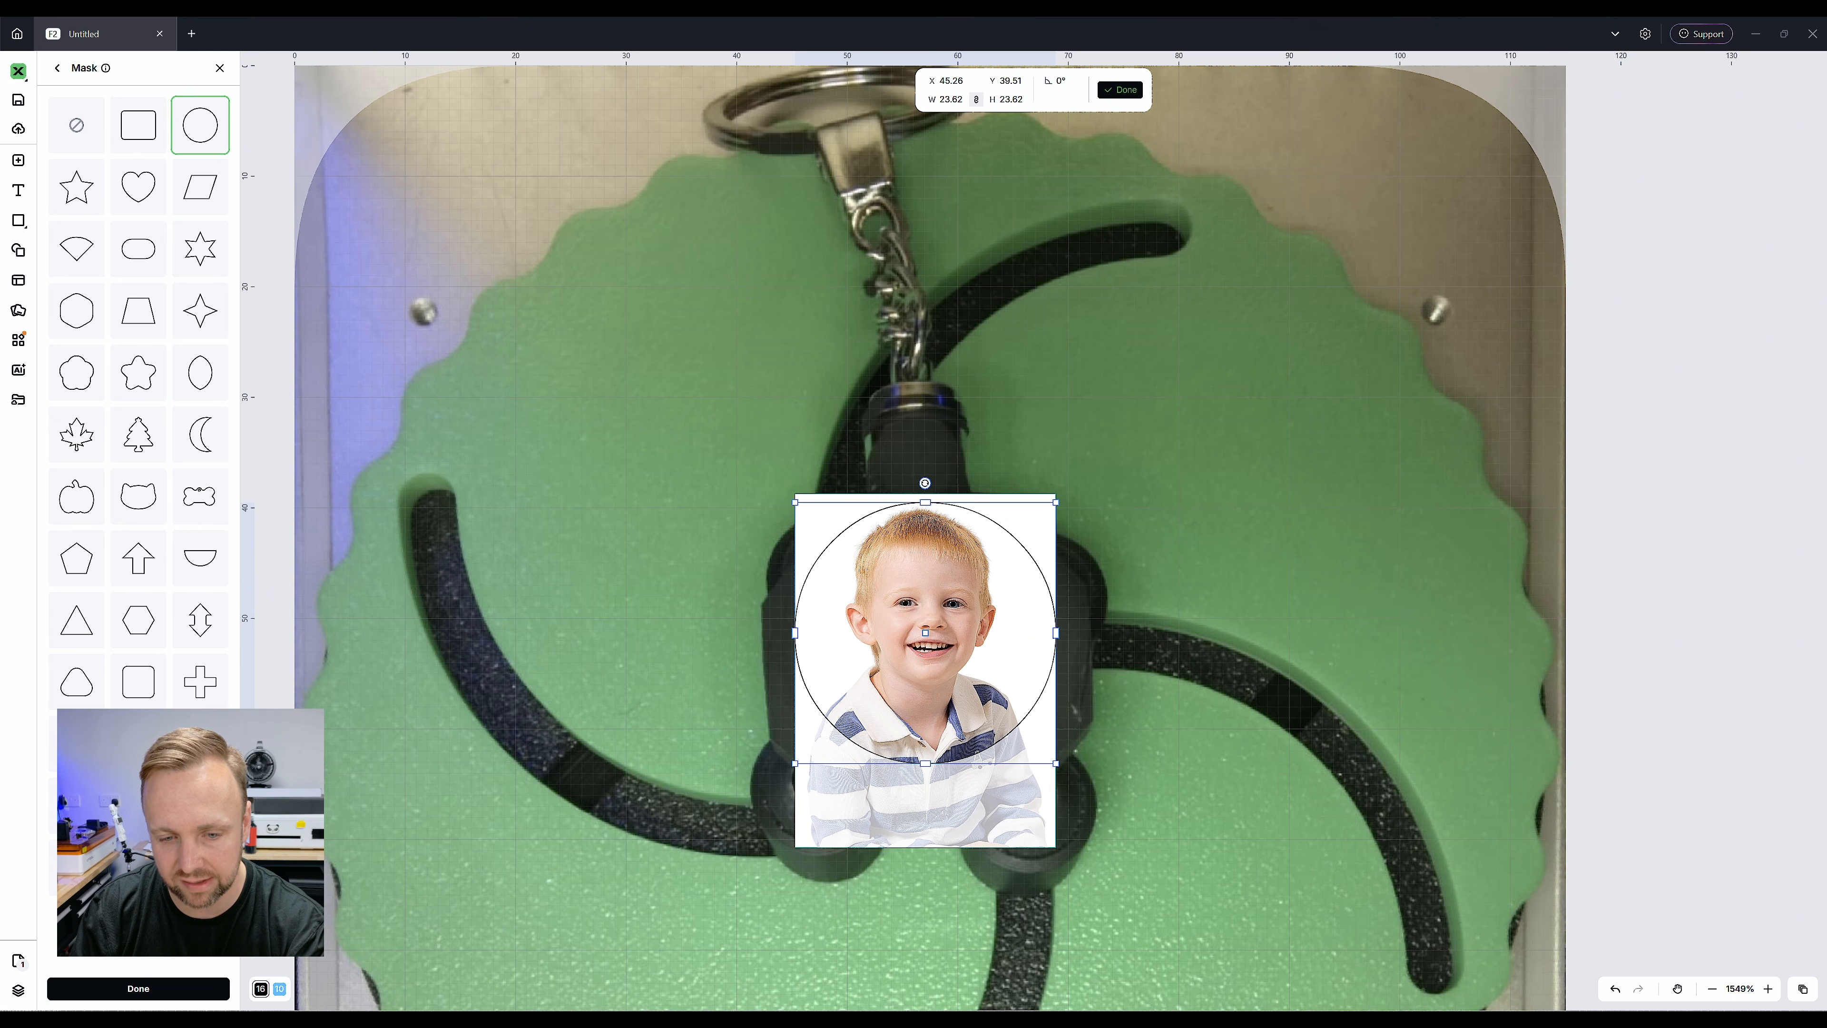
pyautogui.moveTo(1056, 764); pyautogui.dragTo(1064, 772)
pyautogui.moveTo(925, 633); pyautogui.dragTo(925, 642)
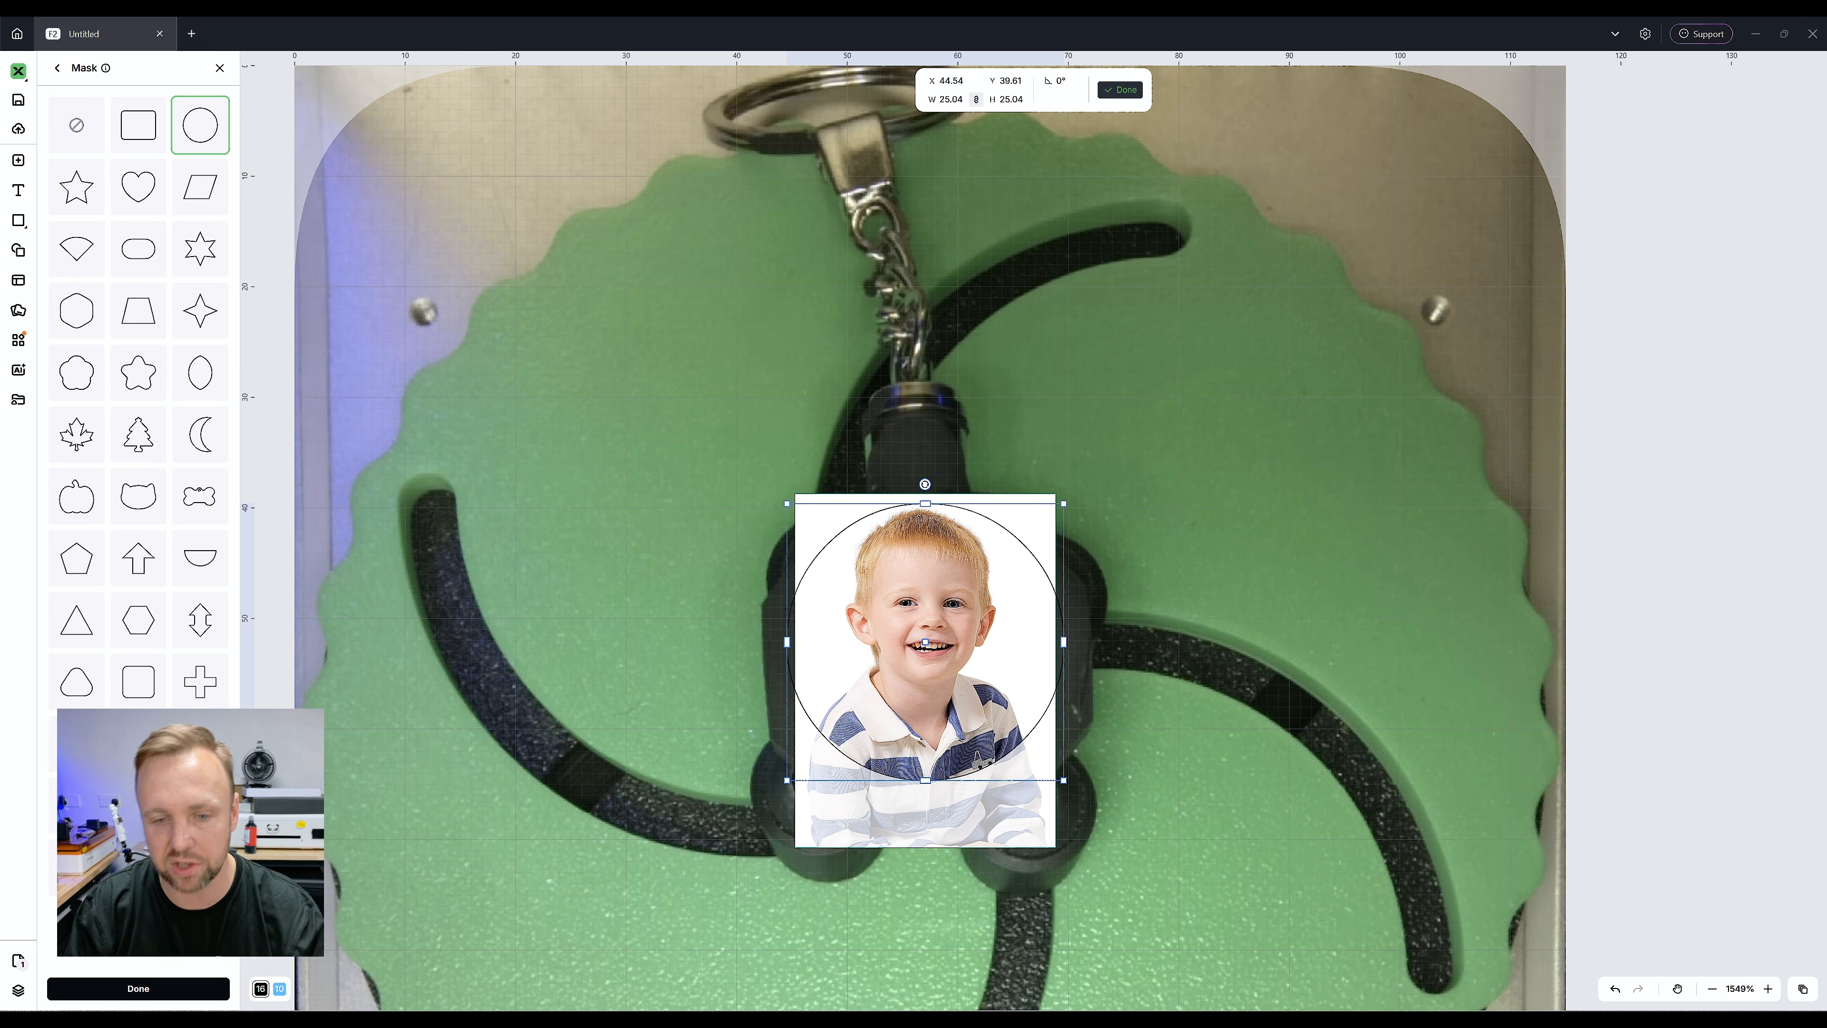
pyautogui.click(1120, 89)
# Centre the masked portrait on the keyring body and enlarge it to about 24.5 × 26 mm
pyautogui.moveTo(925, 642)
pyautogui.mouseDown()
pyautogui.moveTo(923, 755)
pyautogui.moveTo(927, 653)
pyautogui.moveTo(930, 667)
pyautogui.mouseUp()
pyautogui.click(1179, 749)
pyautogui.click(931, 667)
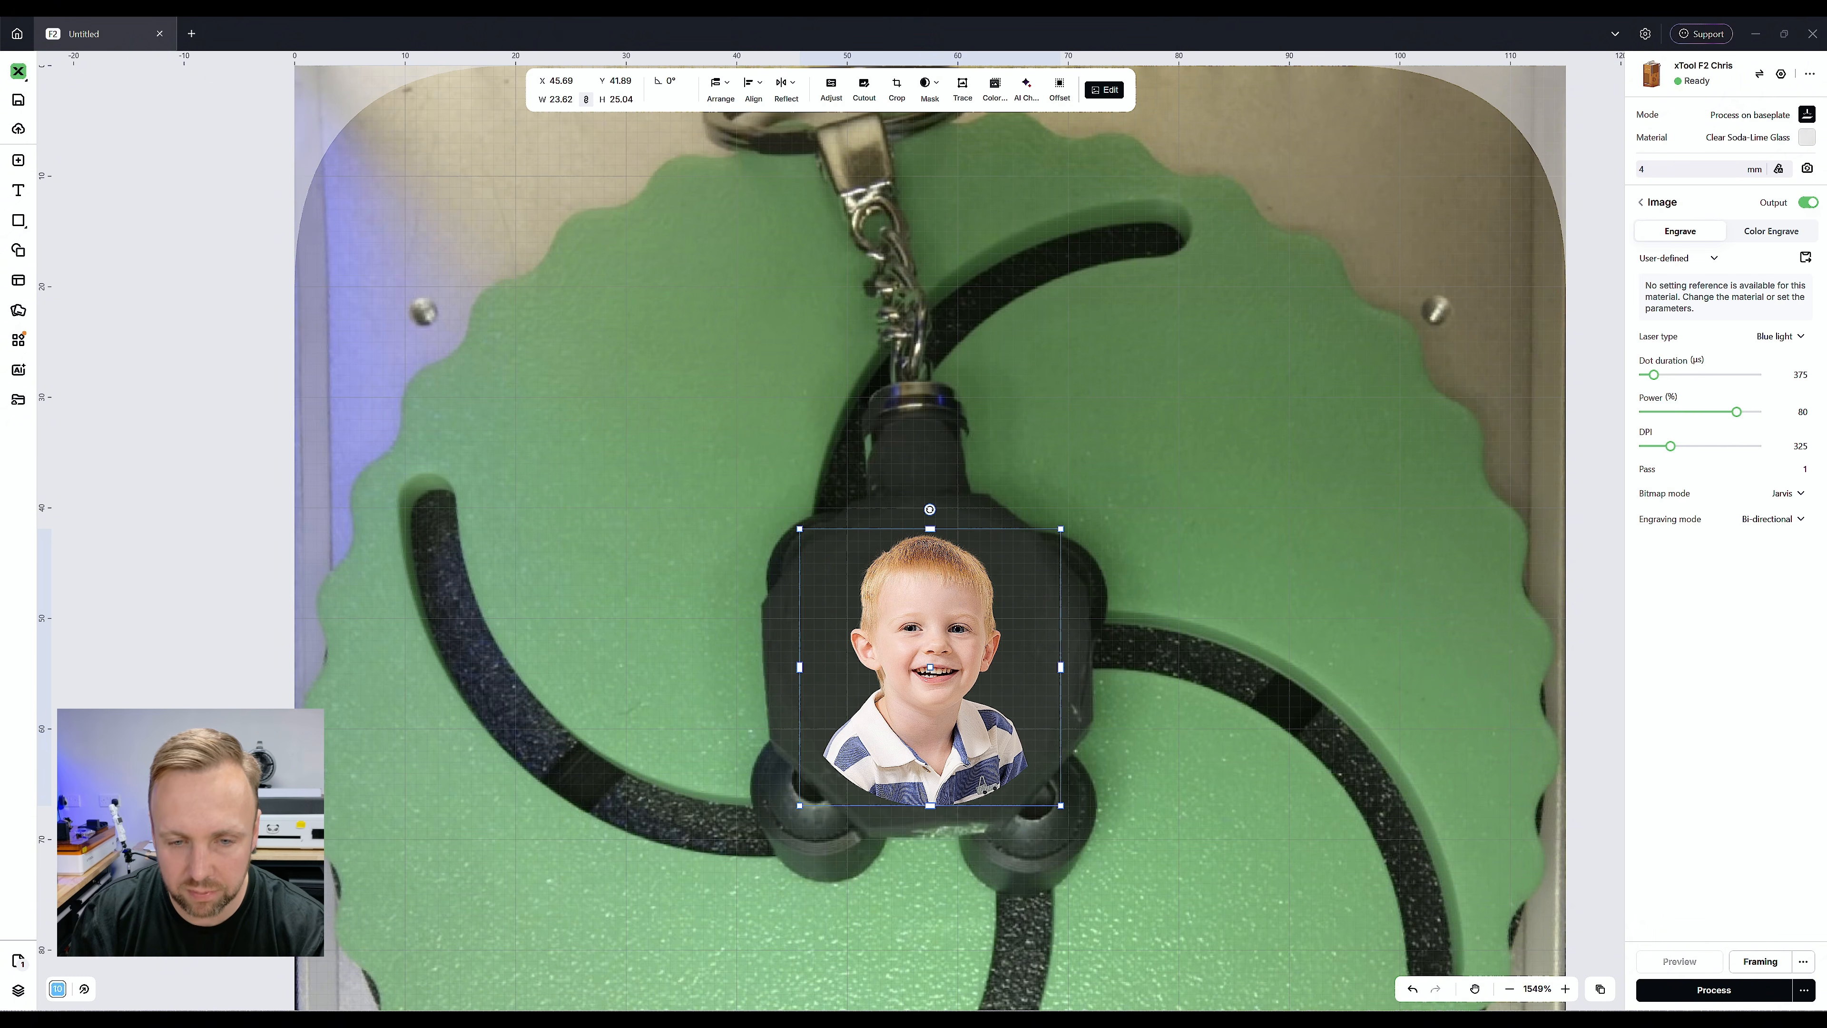
pyautogui.scroll(4, 953, 656)
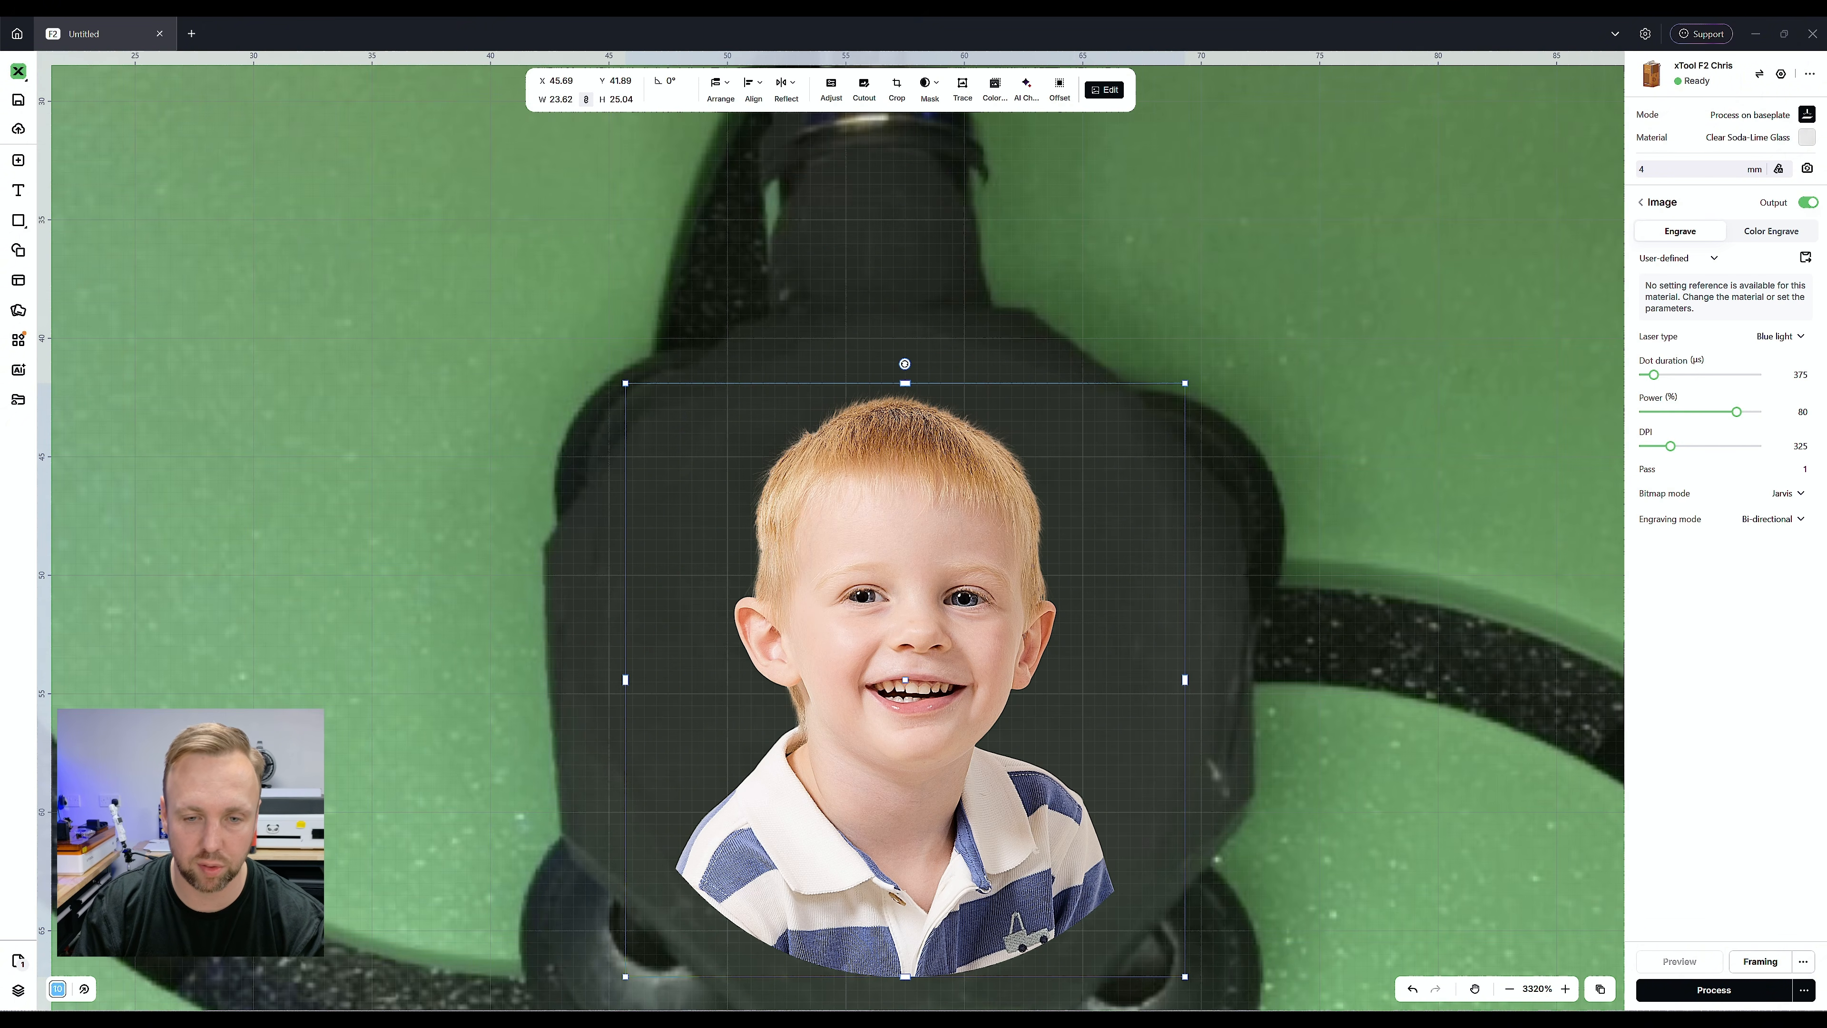
pyautogui.scroll(-1, 953, 656)
pyautogui.scroll(-2, 944, 589)
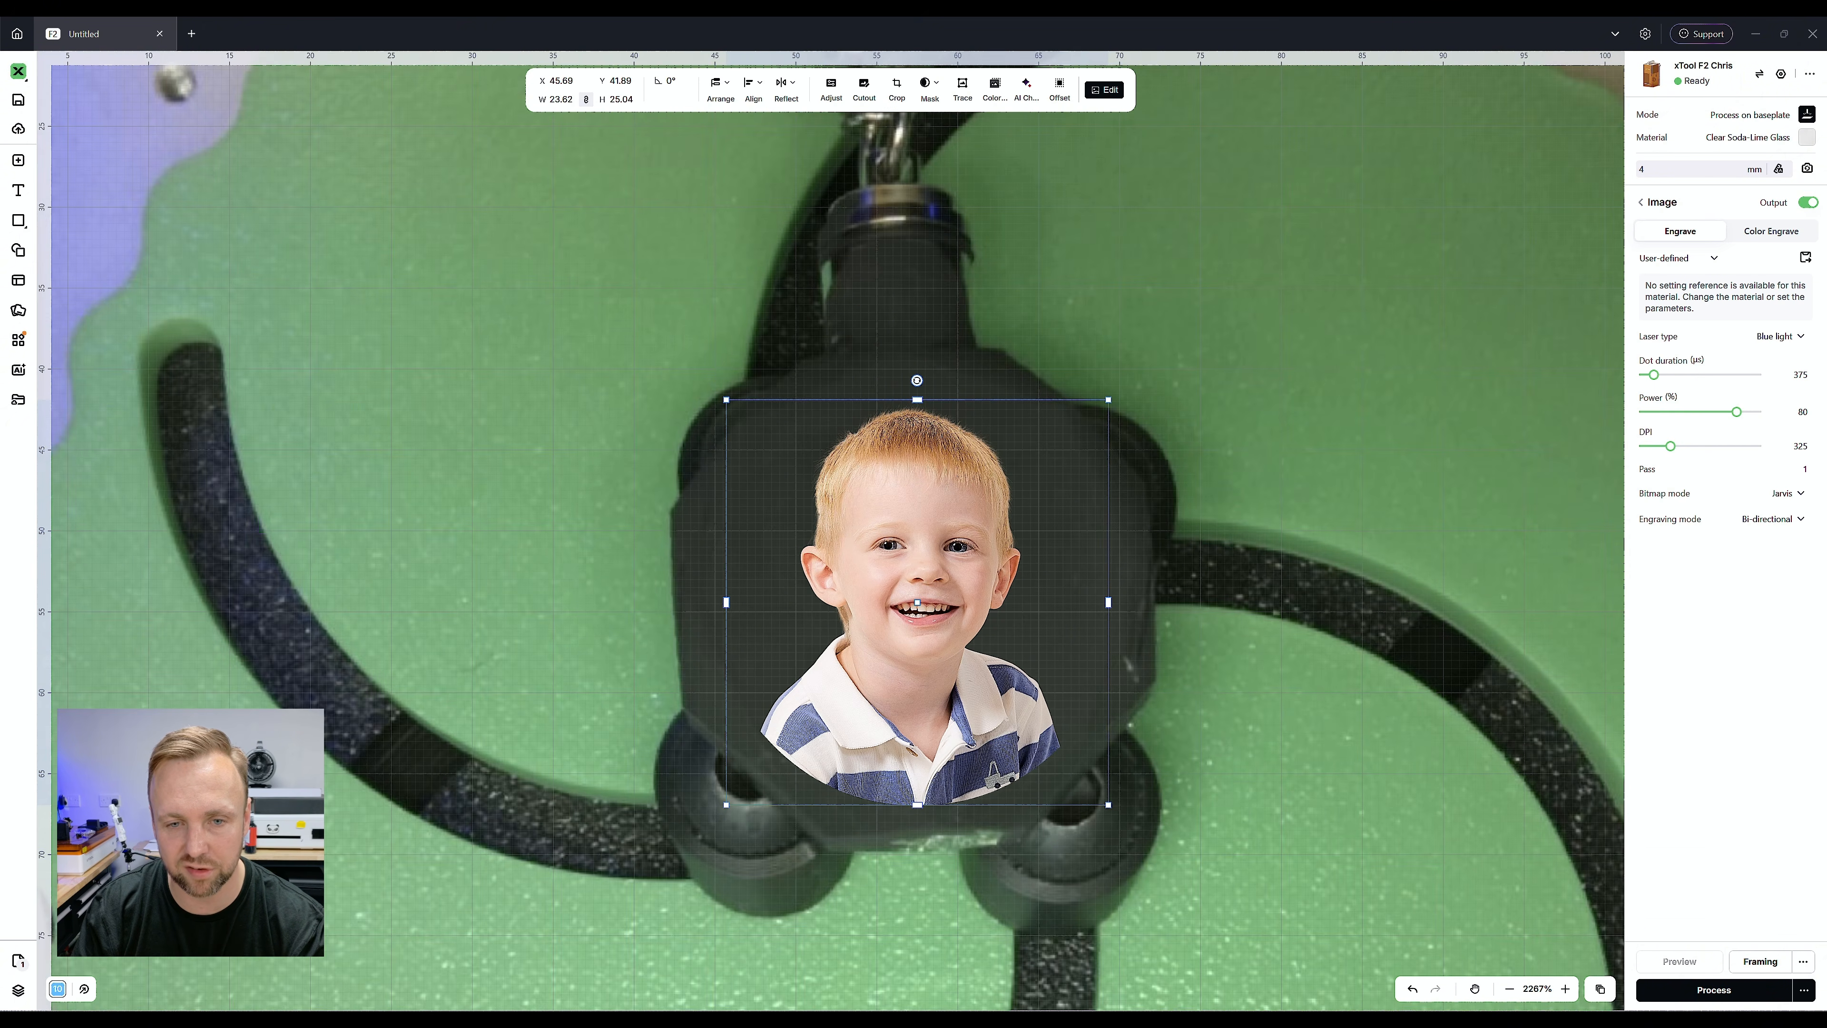
pyautogui.moveTo(943, 588)
pyautogui.mouseDown()
pyautogui.moveTo(944, 559)
pyautogui.moveTo(943, 581)
pyautogui.mouseUp()
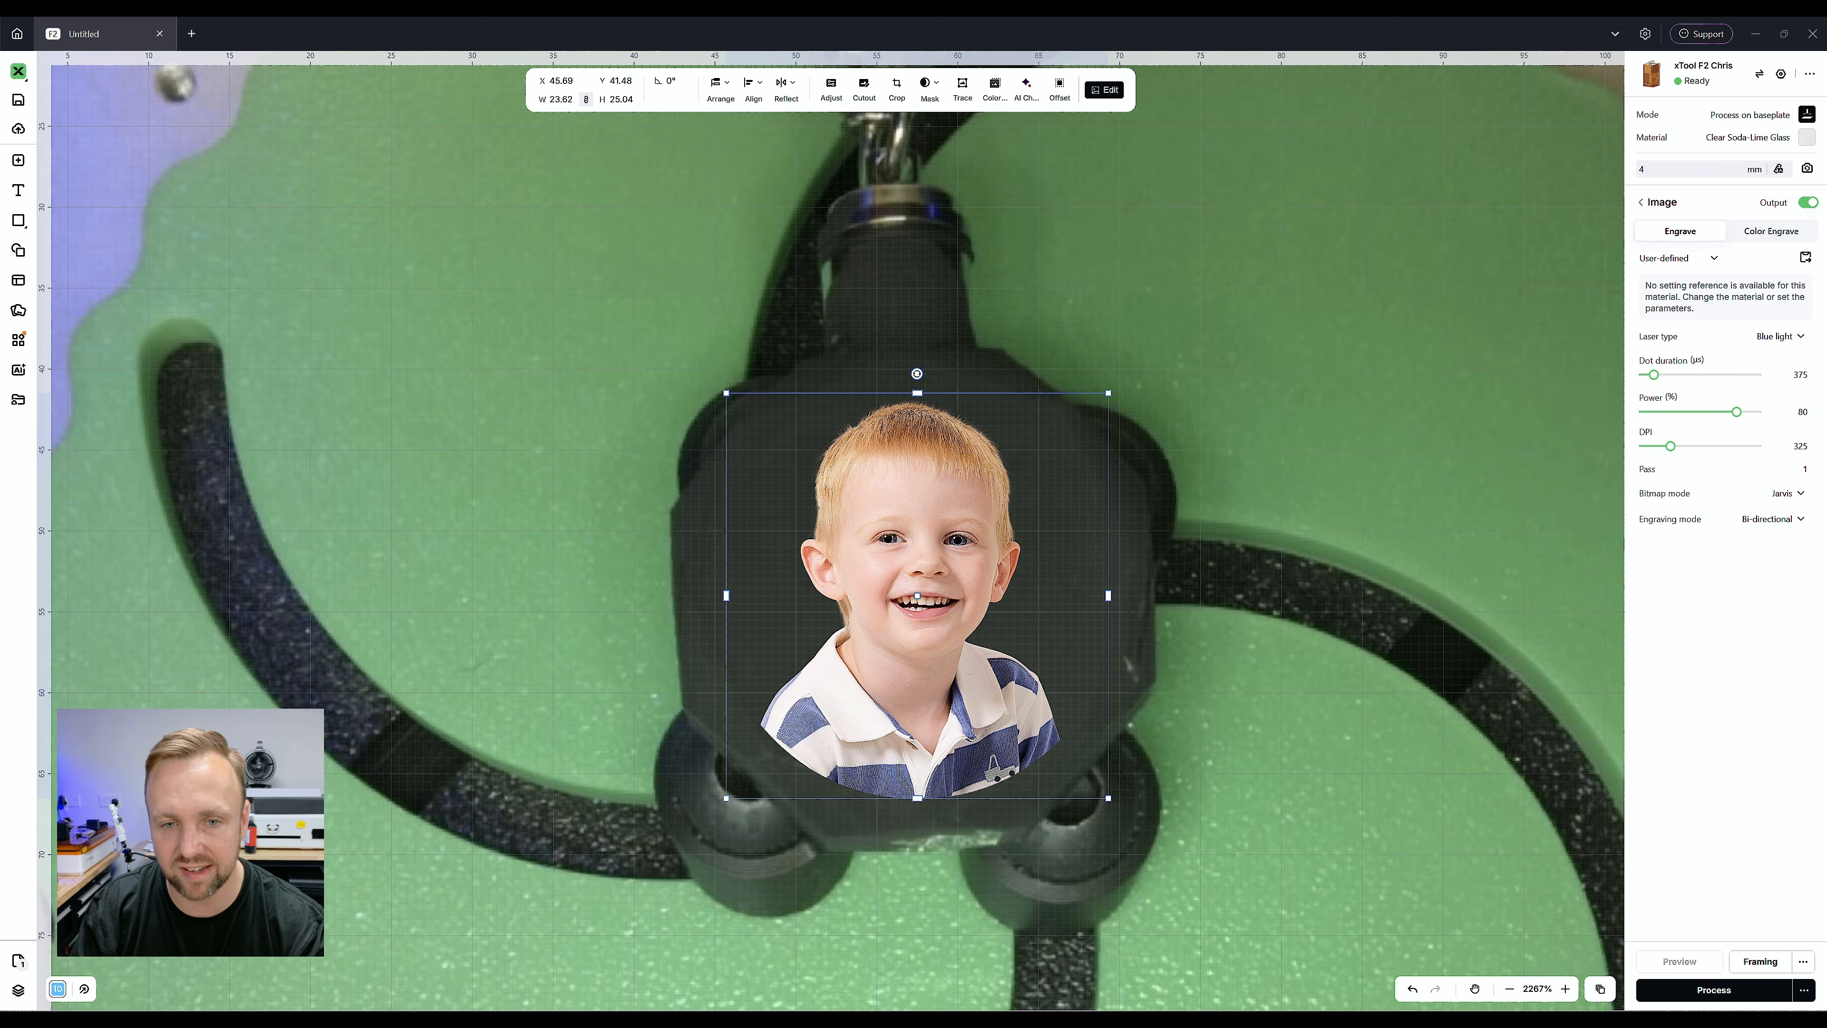
pyautogui.moveTo(1107, 798); pyautogui.dragTo(1116, 805)
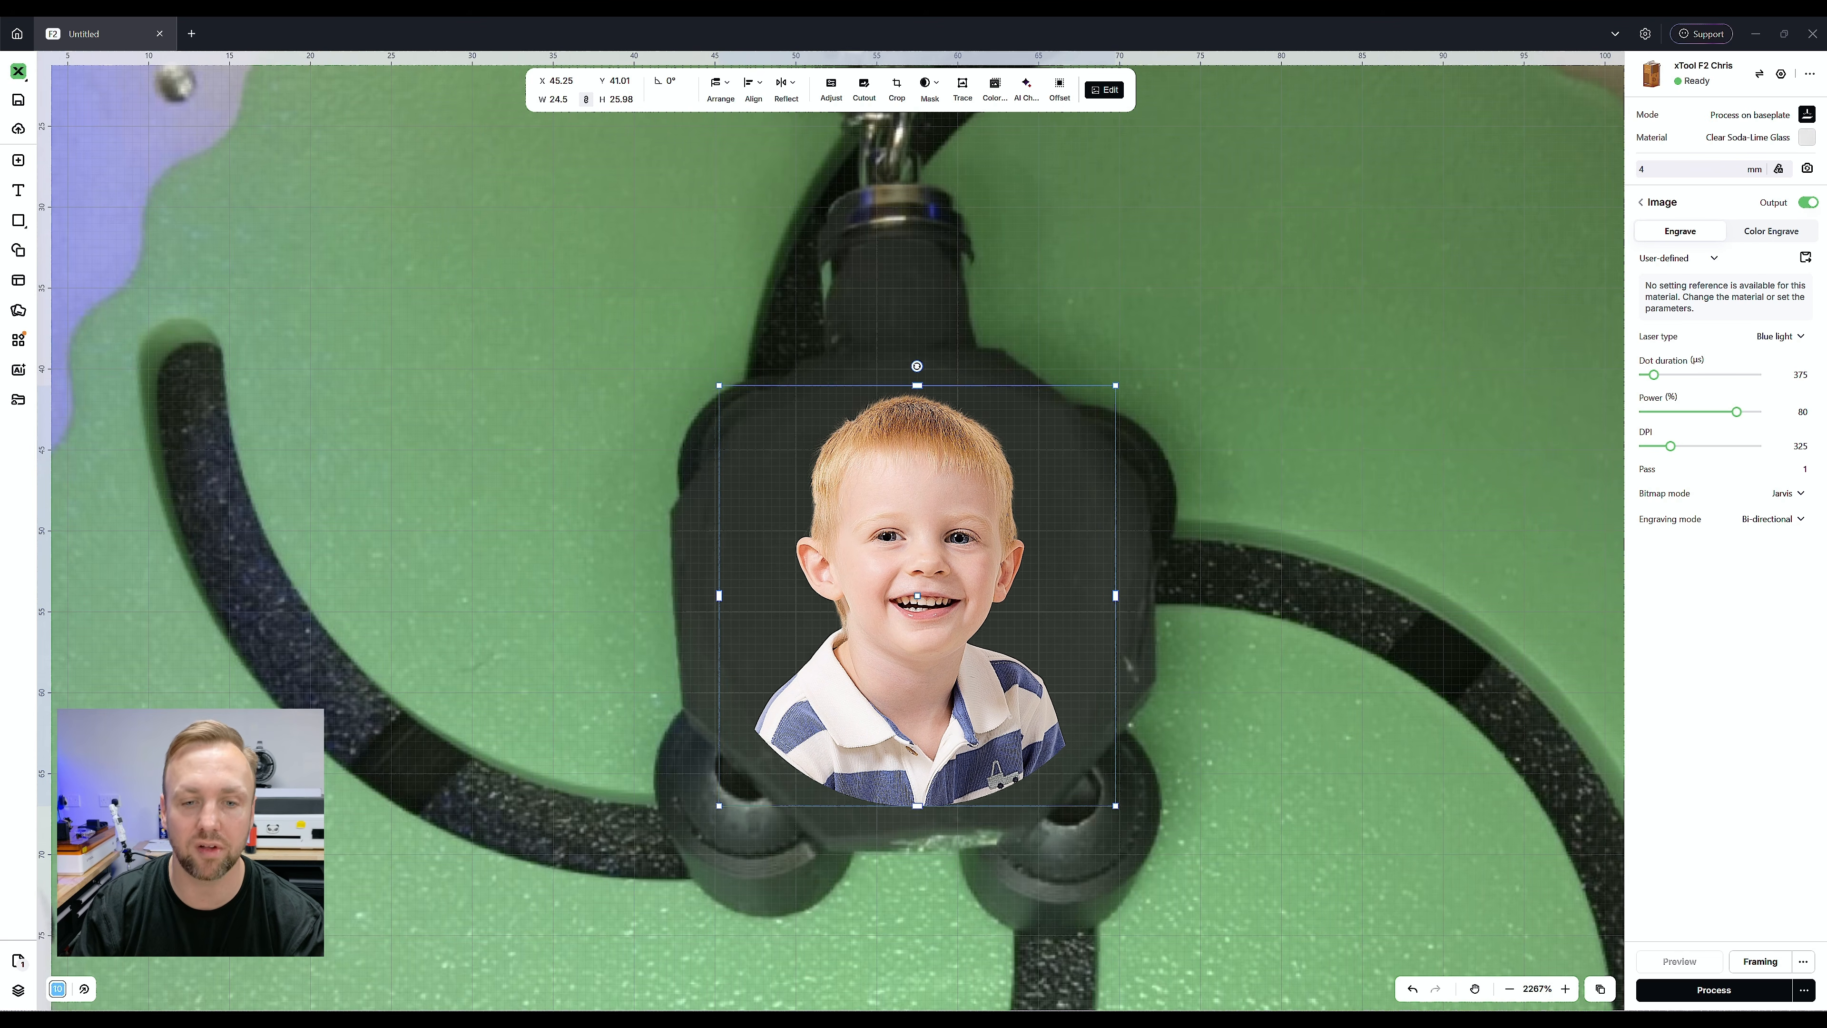
# Nudge the portrait up to about Y 40.66 on the keyring body and convert it into an inverted, high-contrast grayscale image
pyautogui.moveTo(928, 601); pyautogui.dragTo(928, 595)
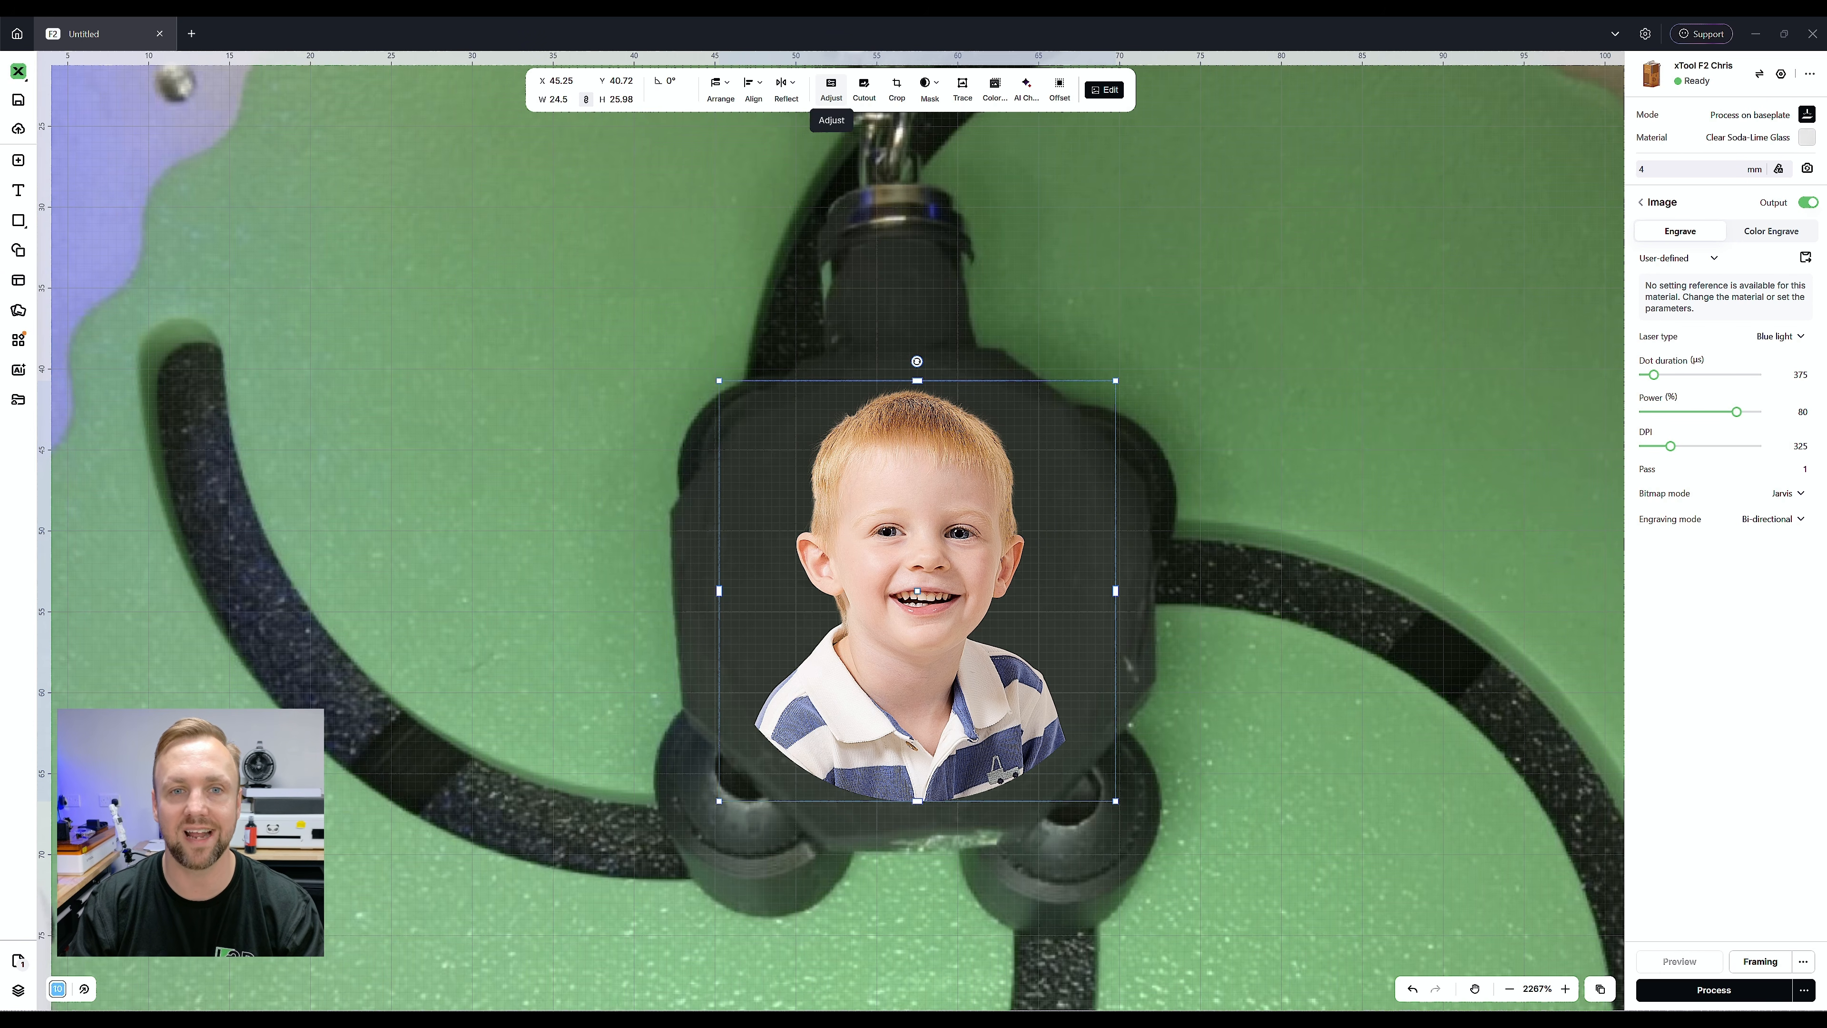
pyautogui.click(830, 90)
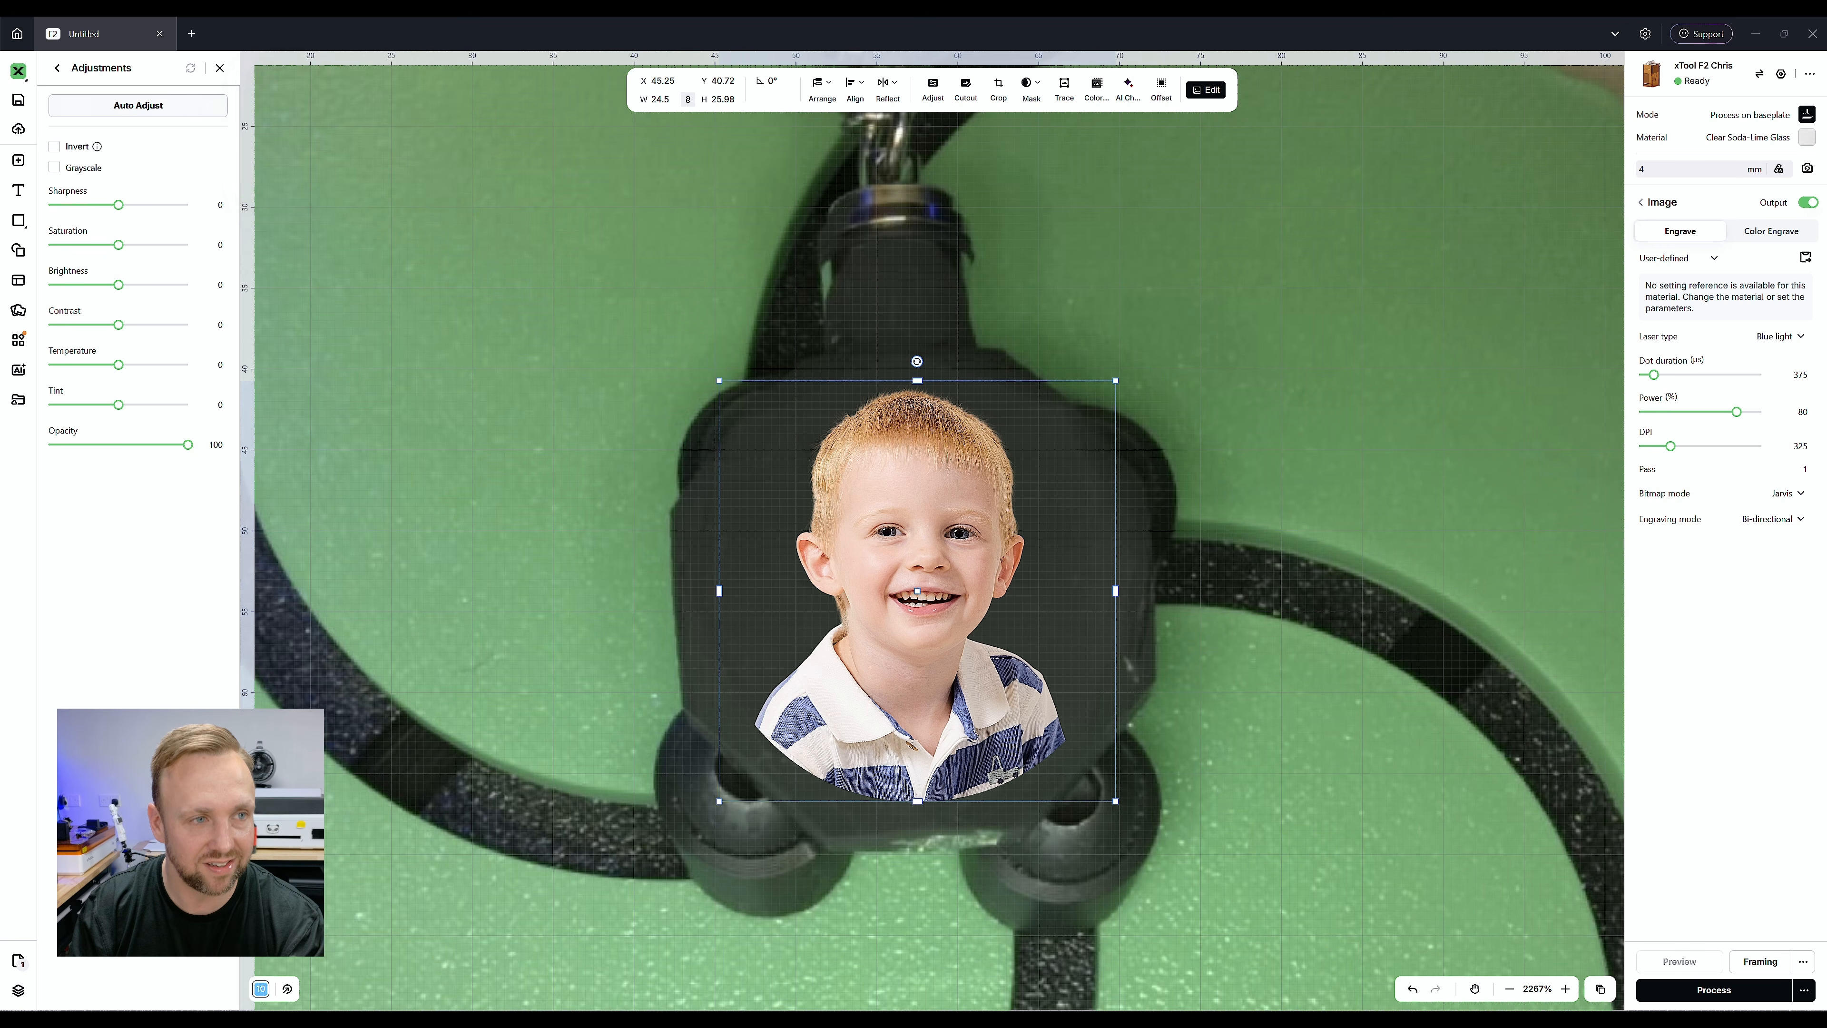
pyautogui.click(138, 105)
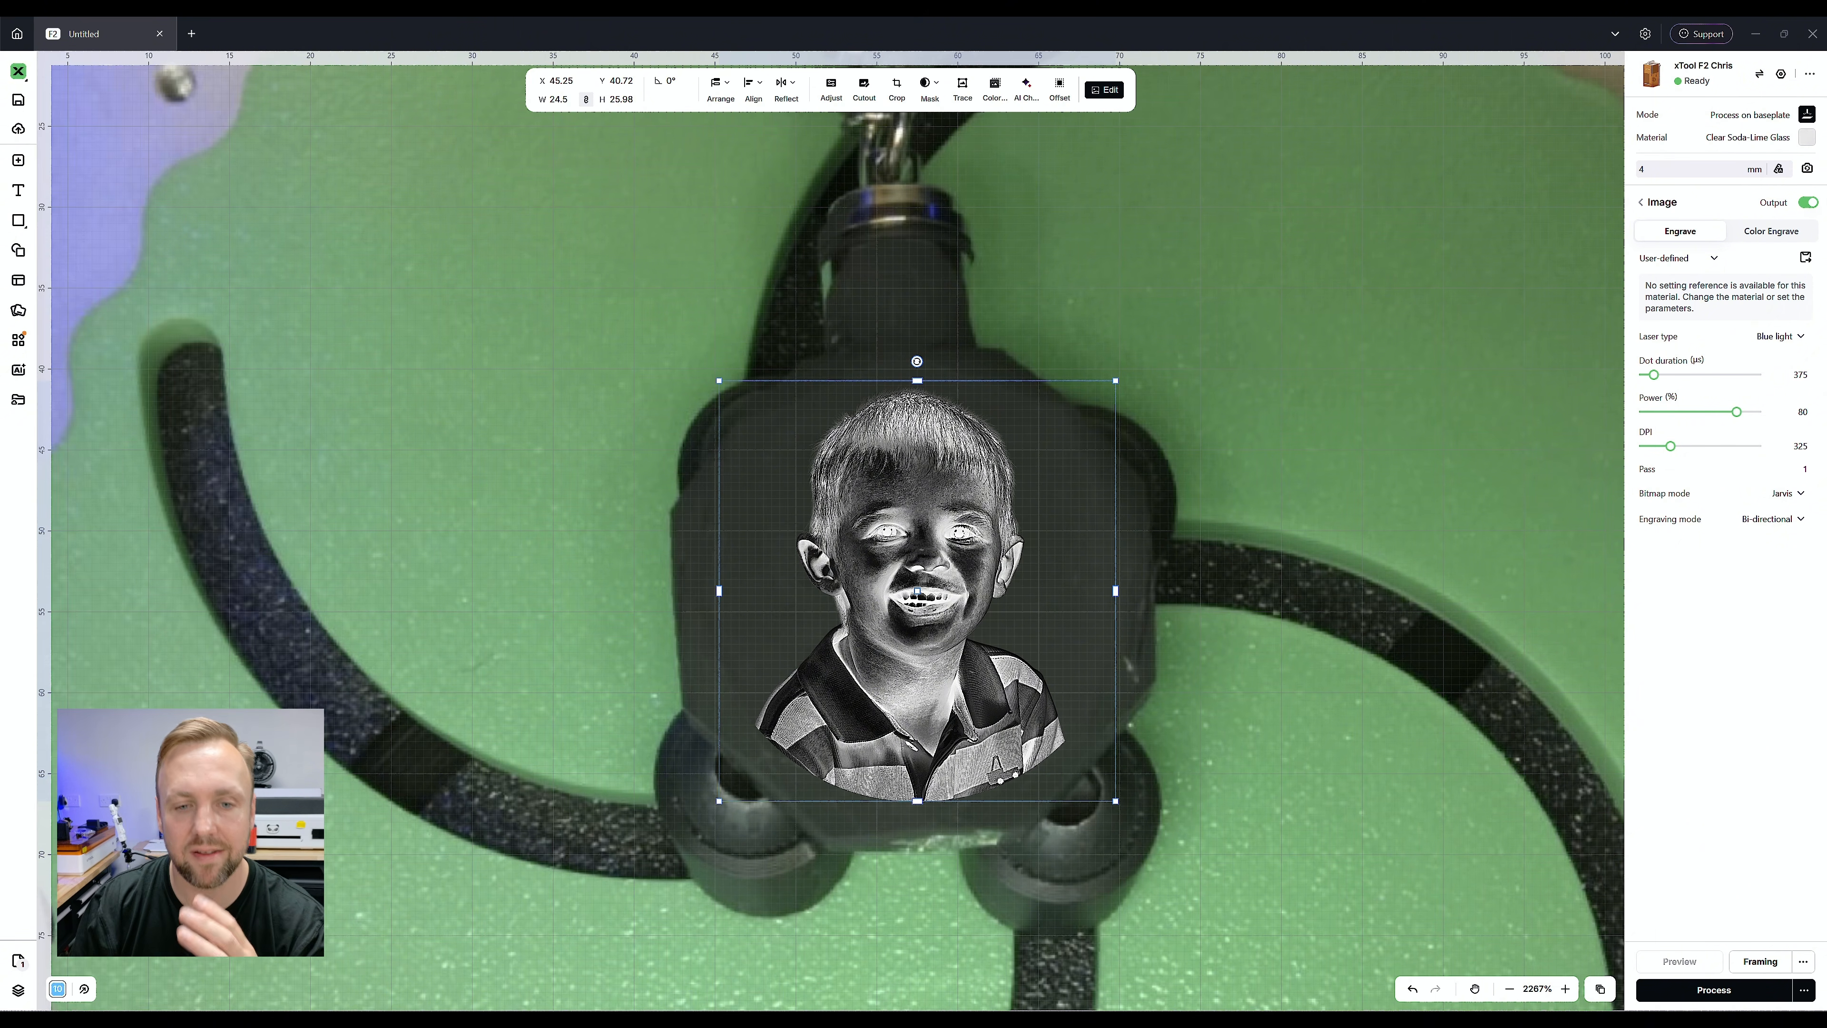
pyautogui.moveTo(917, 590); pyautogui.dragTo(917, 589)
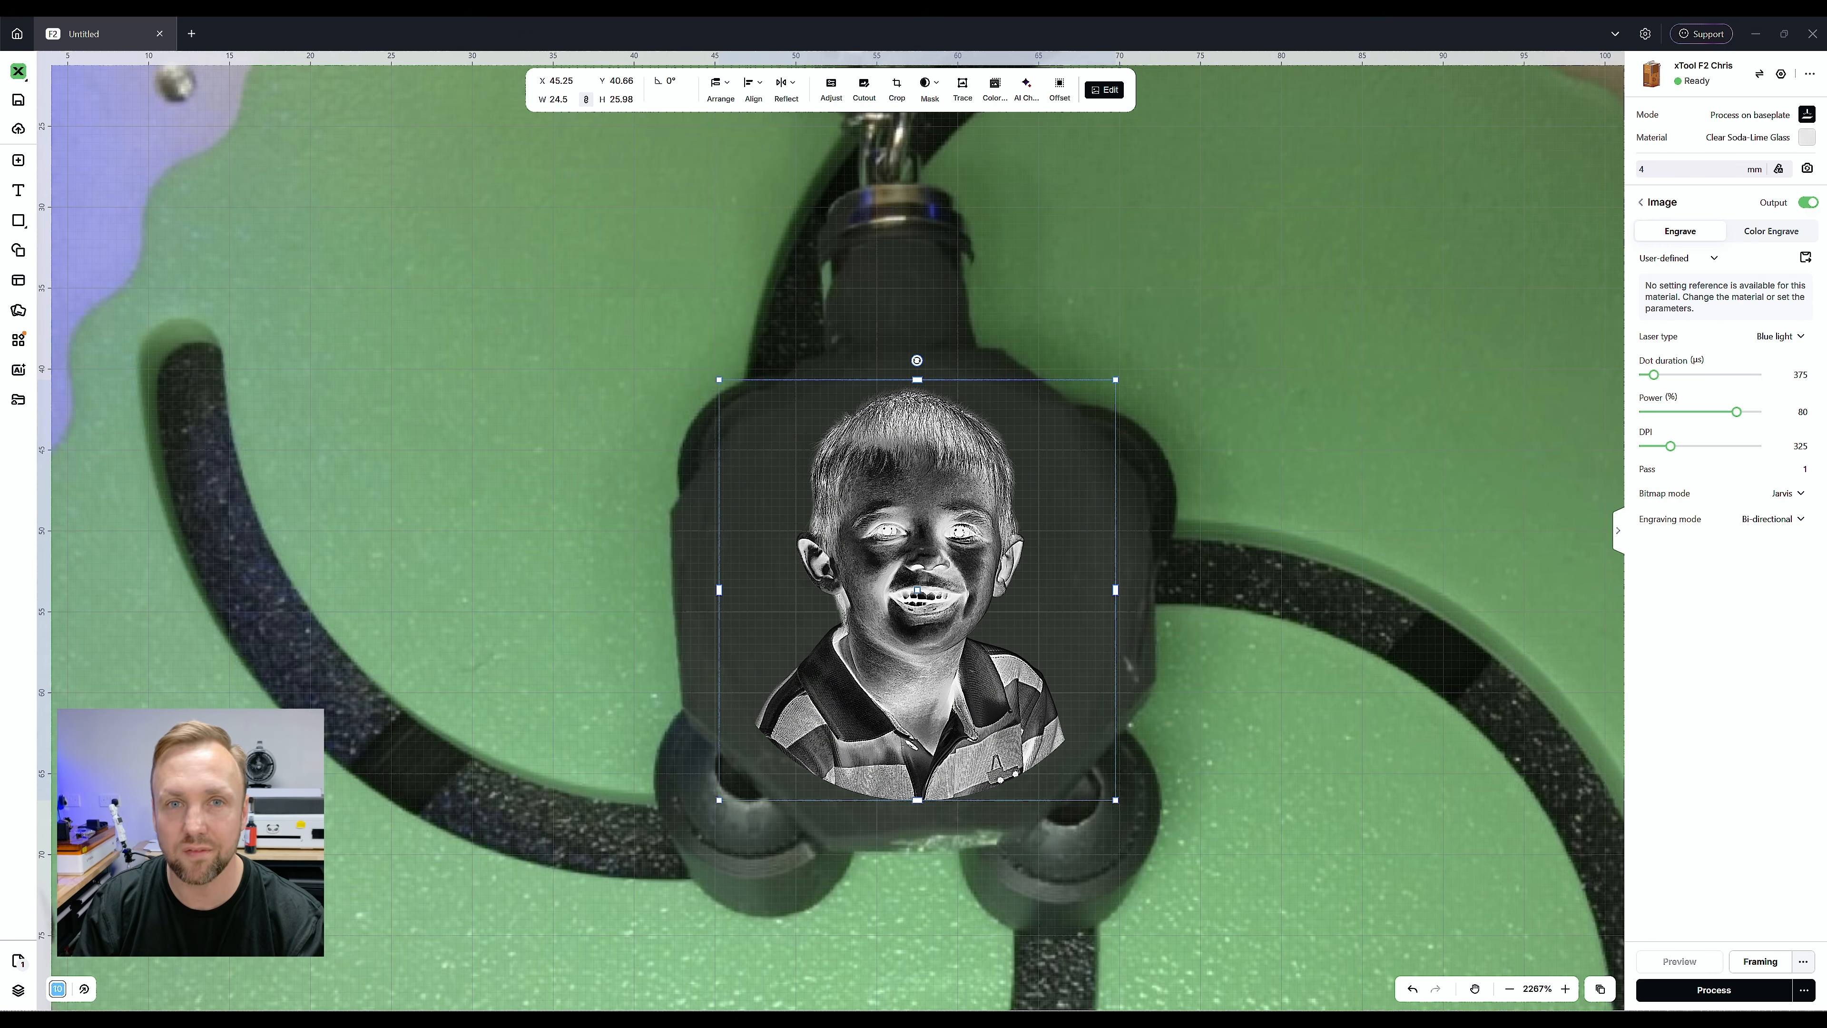
# Start framing in Outline mode at 10% light power and shift the portrait to X 45.75, Y 39.46 on the keyring
pyautogui.click(1803, 962)
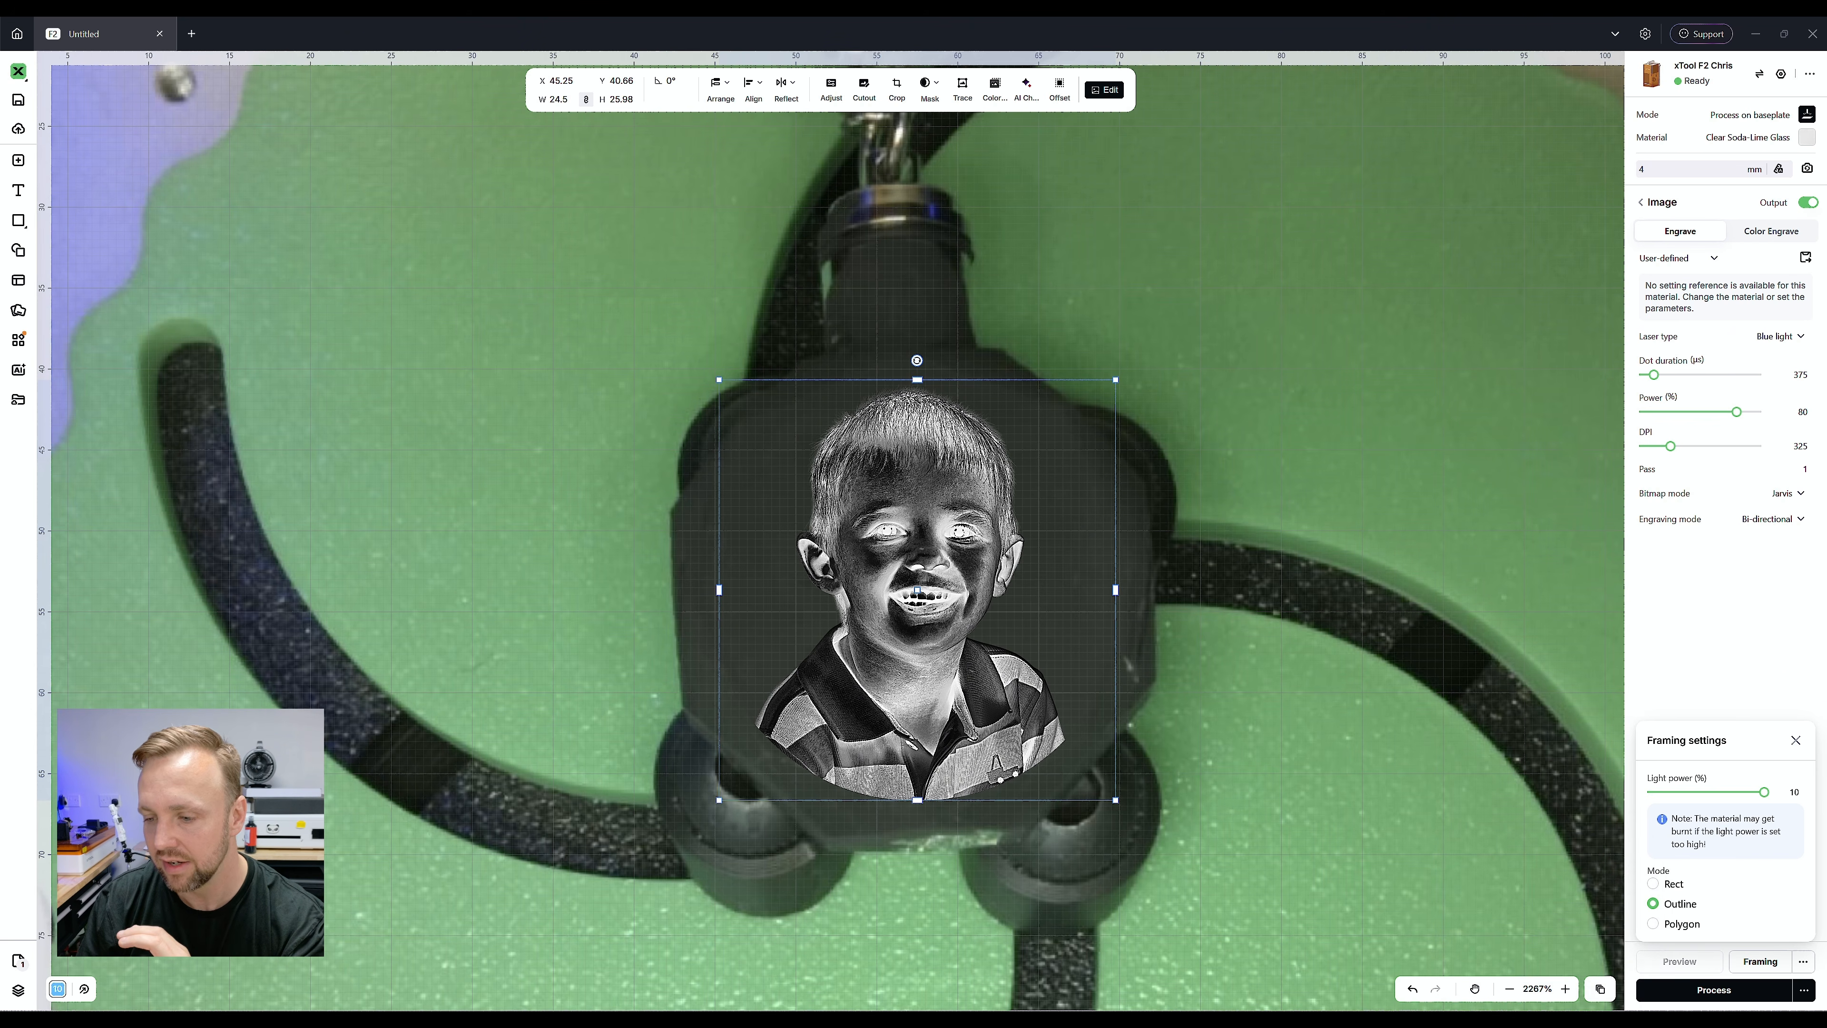
pyautogui.click(1760, 962)
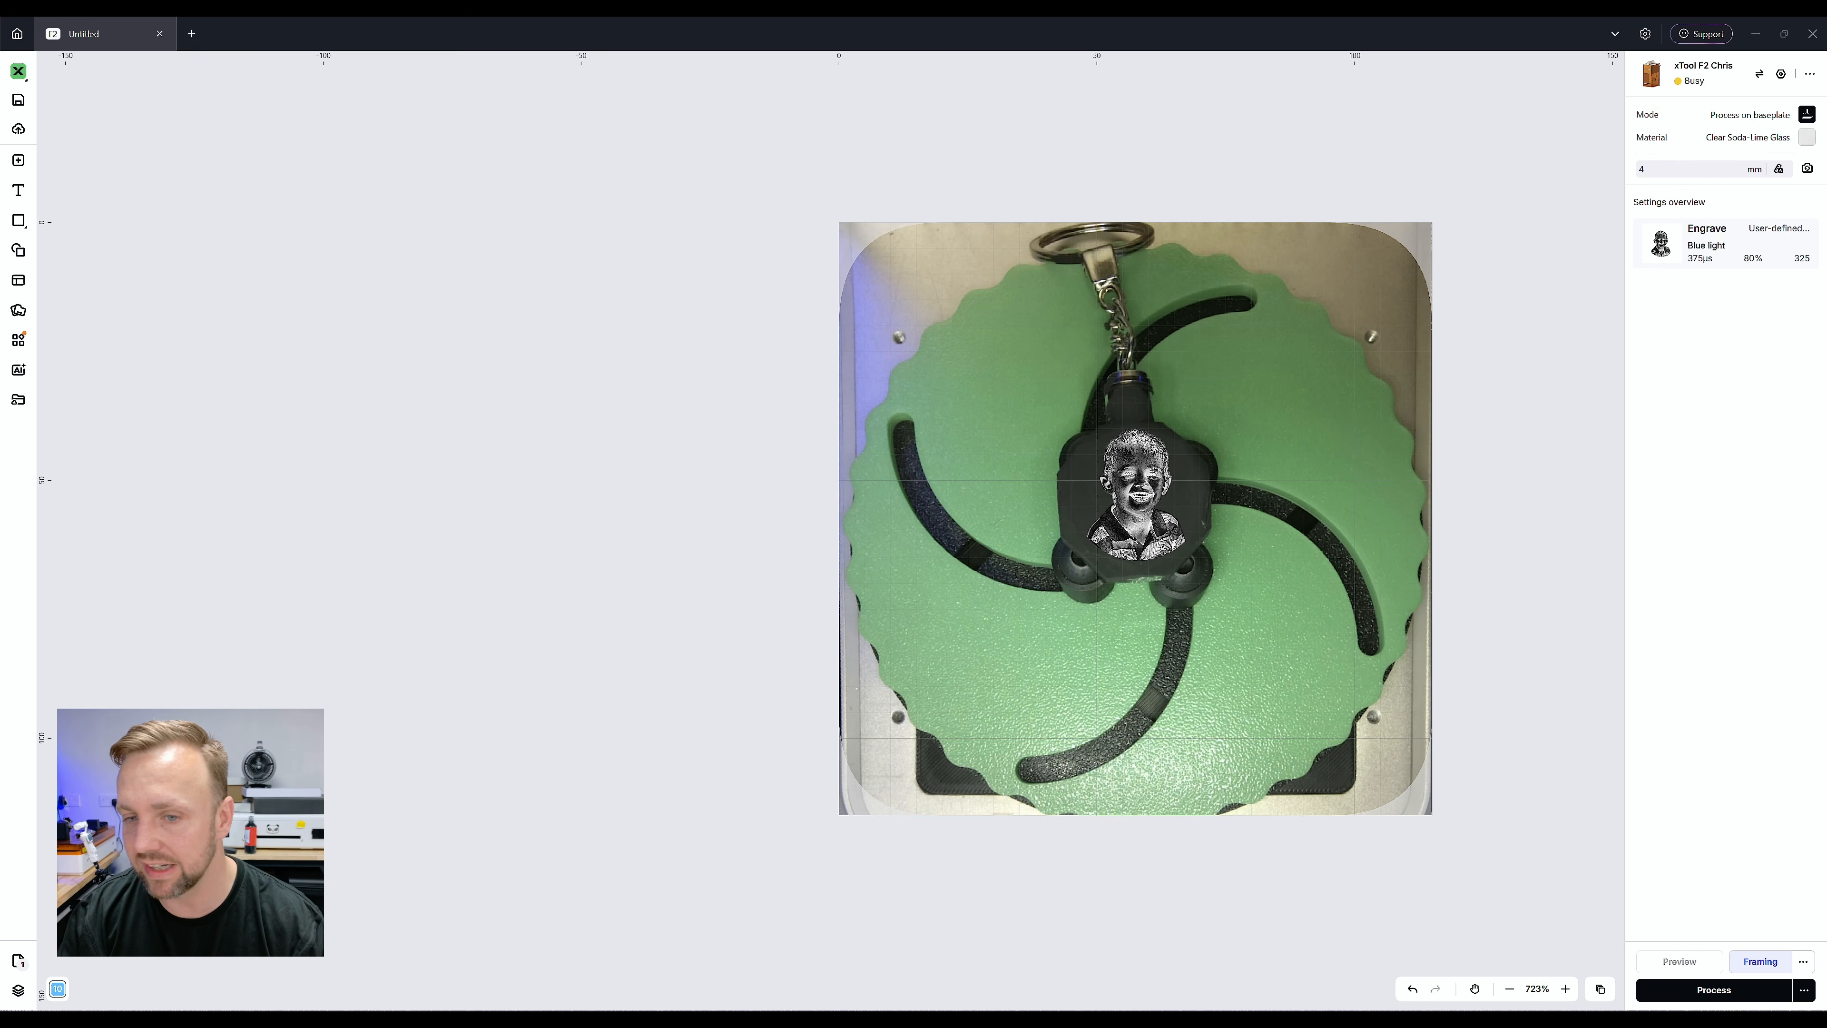
pyautogui.scroll(8, 1234, 491)
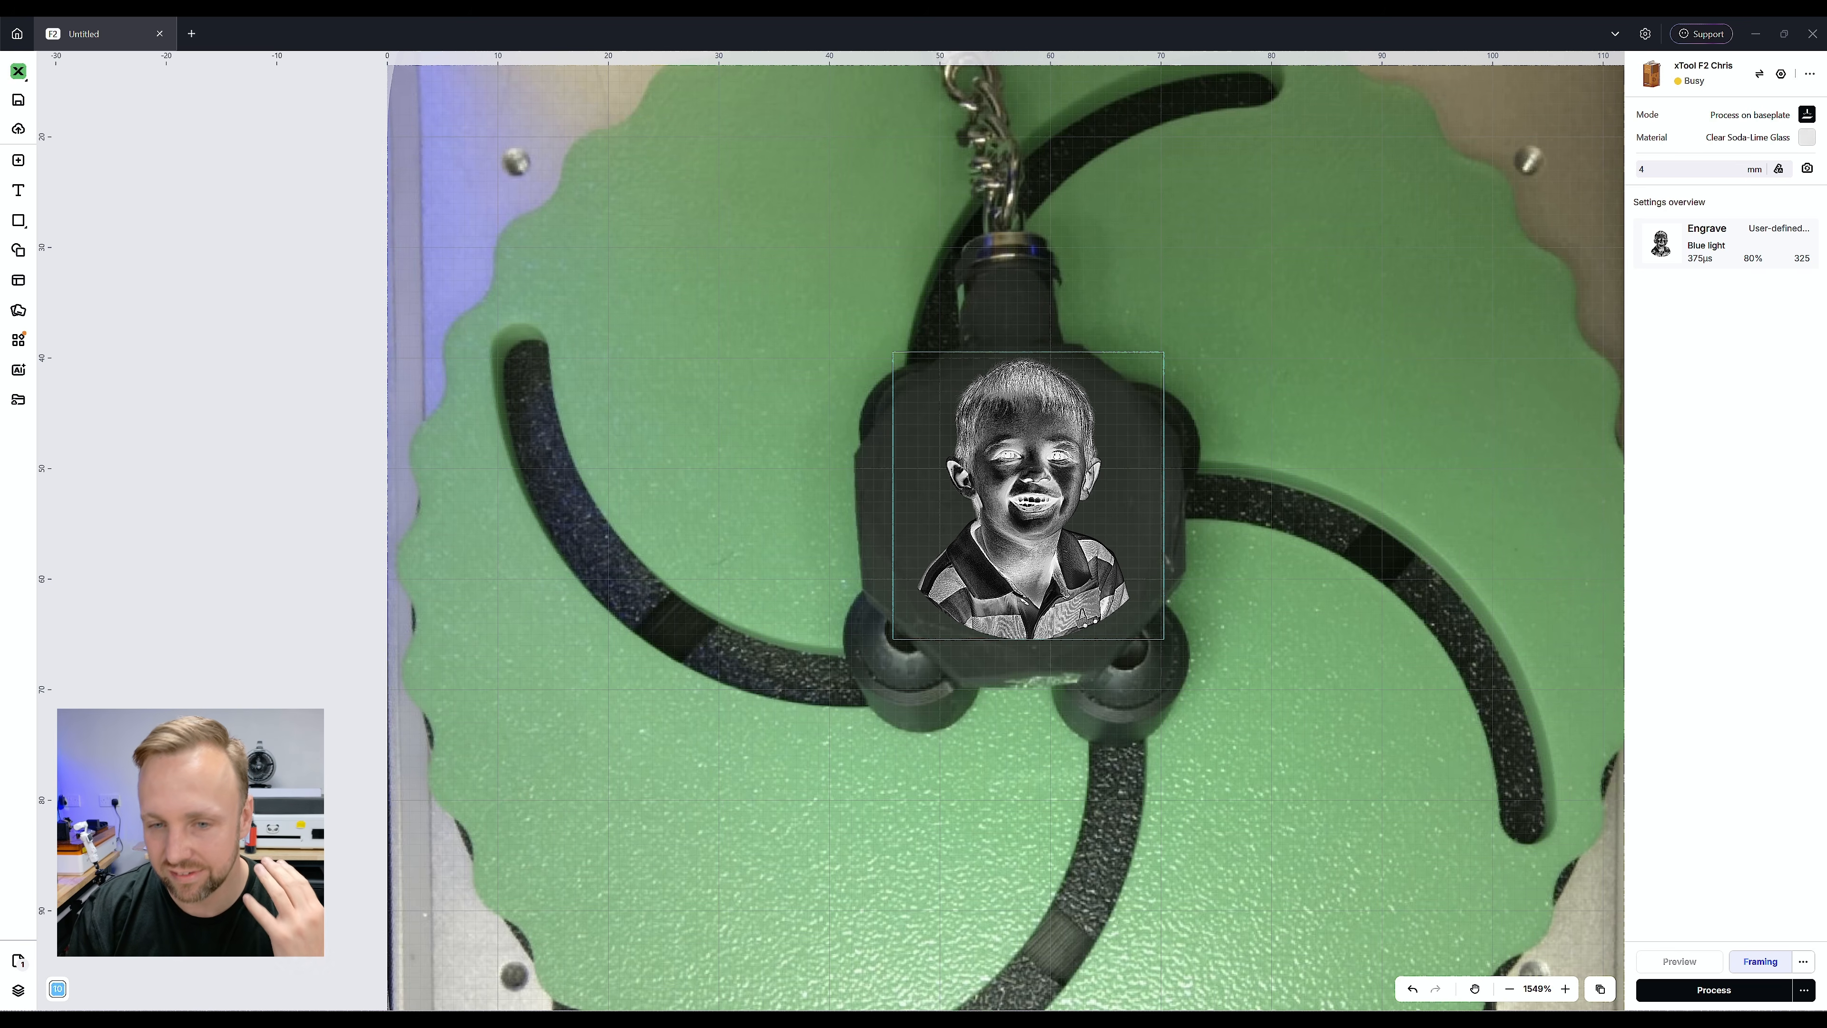
# Apply the saved K9_Glass_Image engraving setting to the portrait with 1 pass
pyautogui.click(1726, 245)
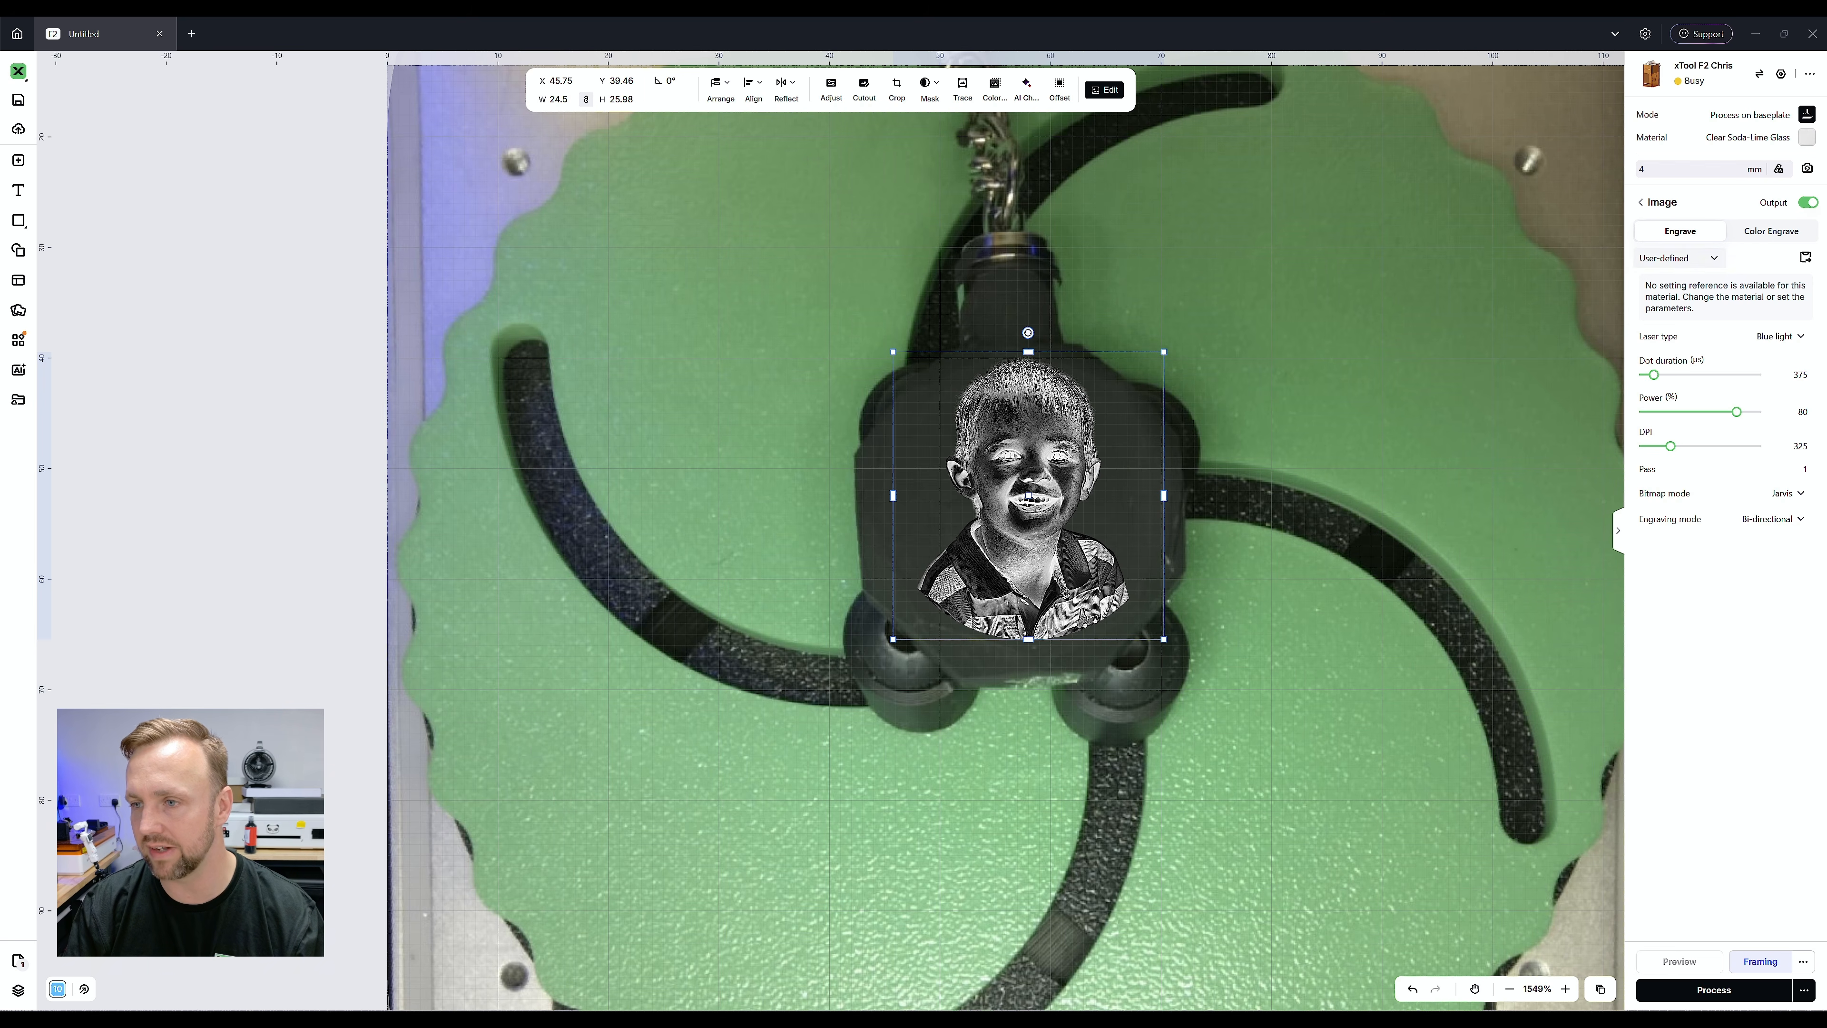
pyautogui.click(1677, 258)
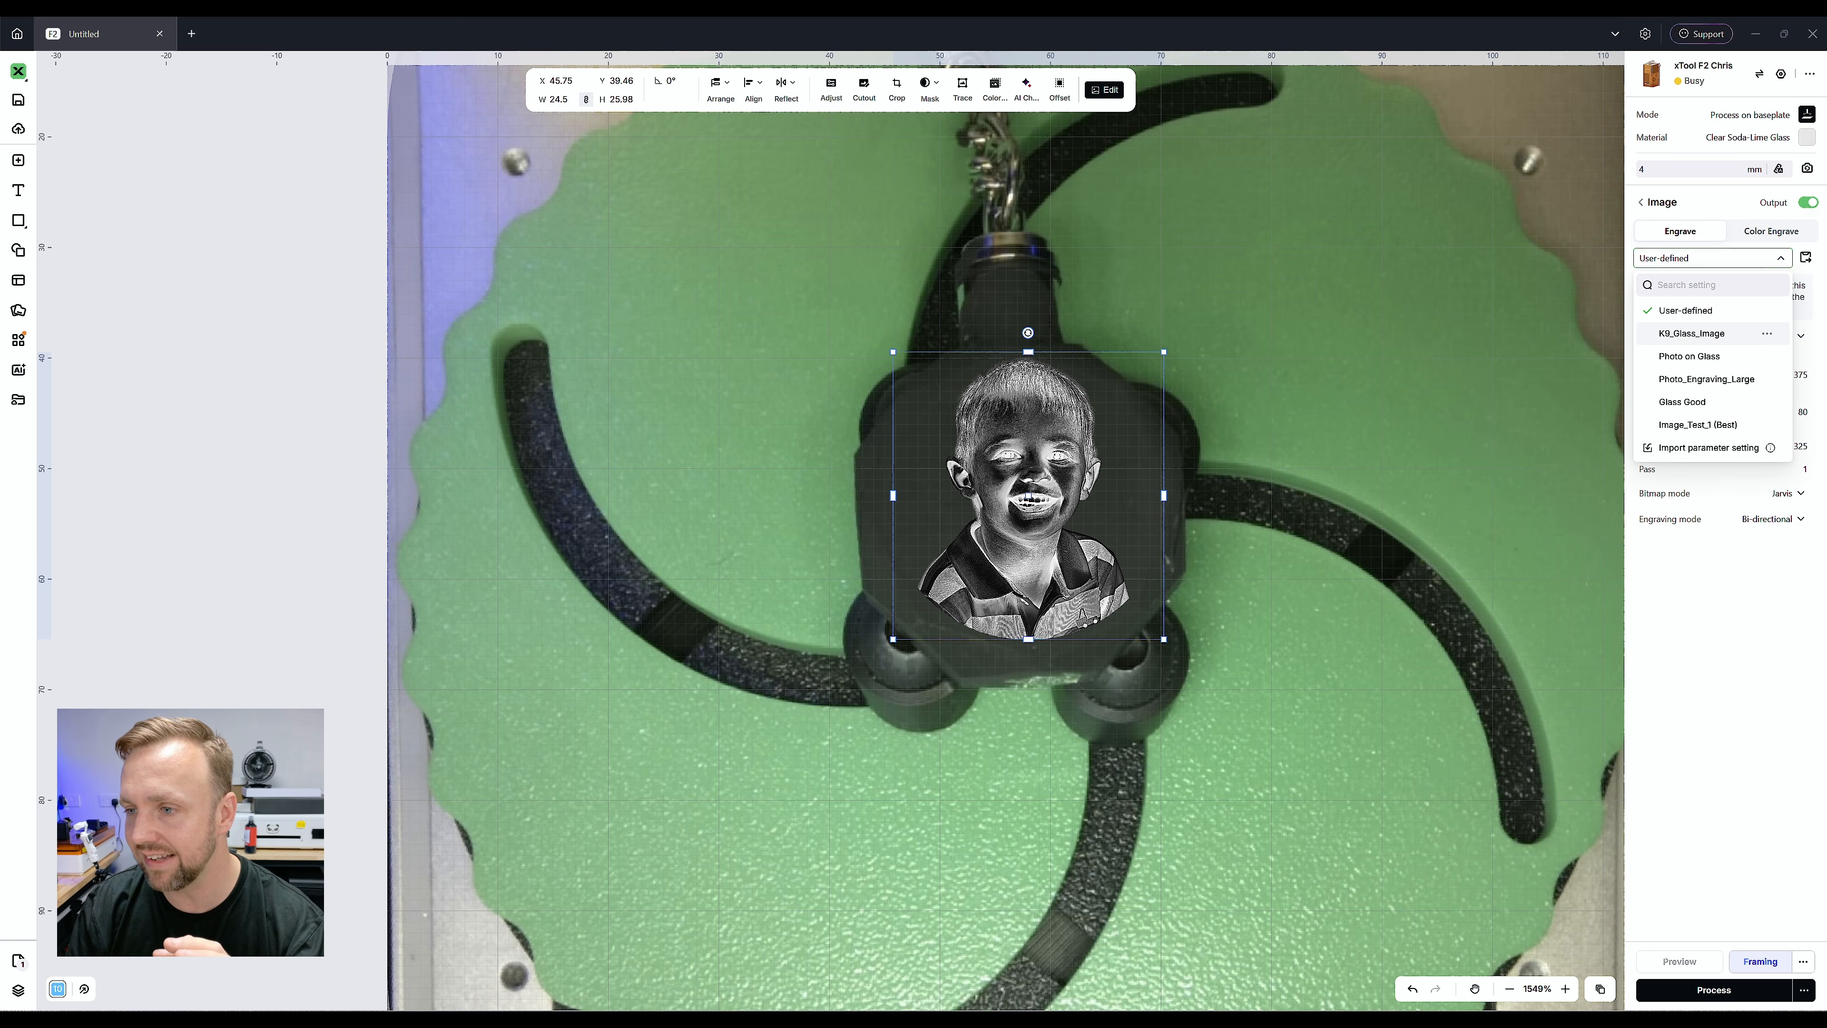
pyautogui.click(1692, 333)
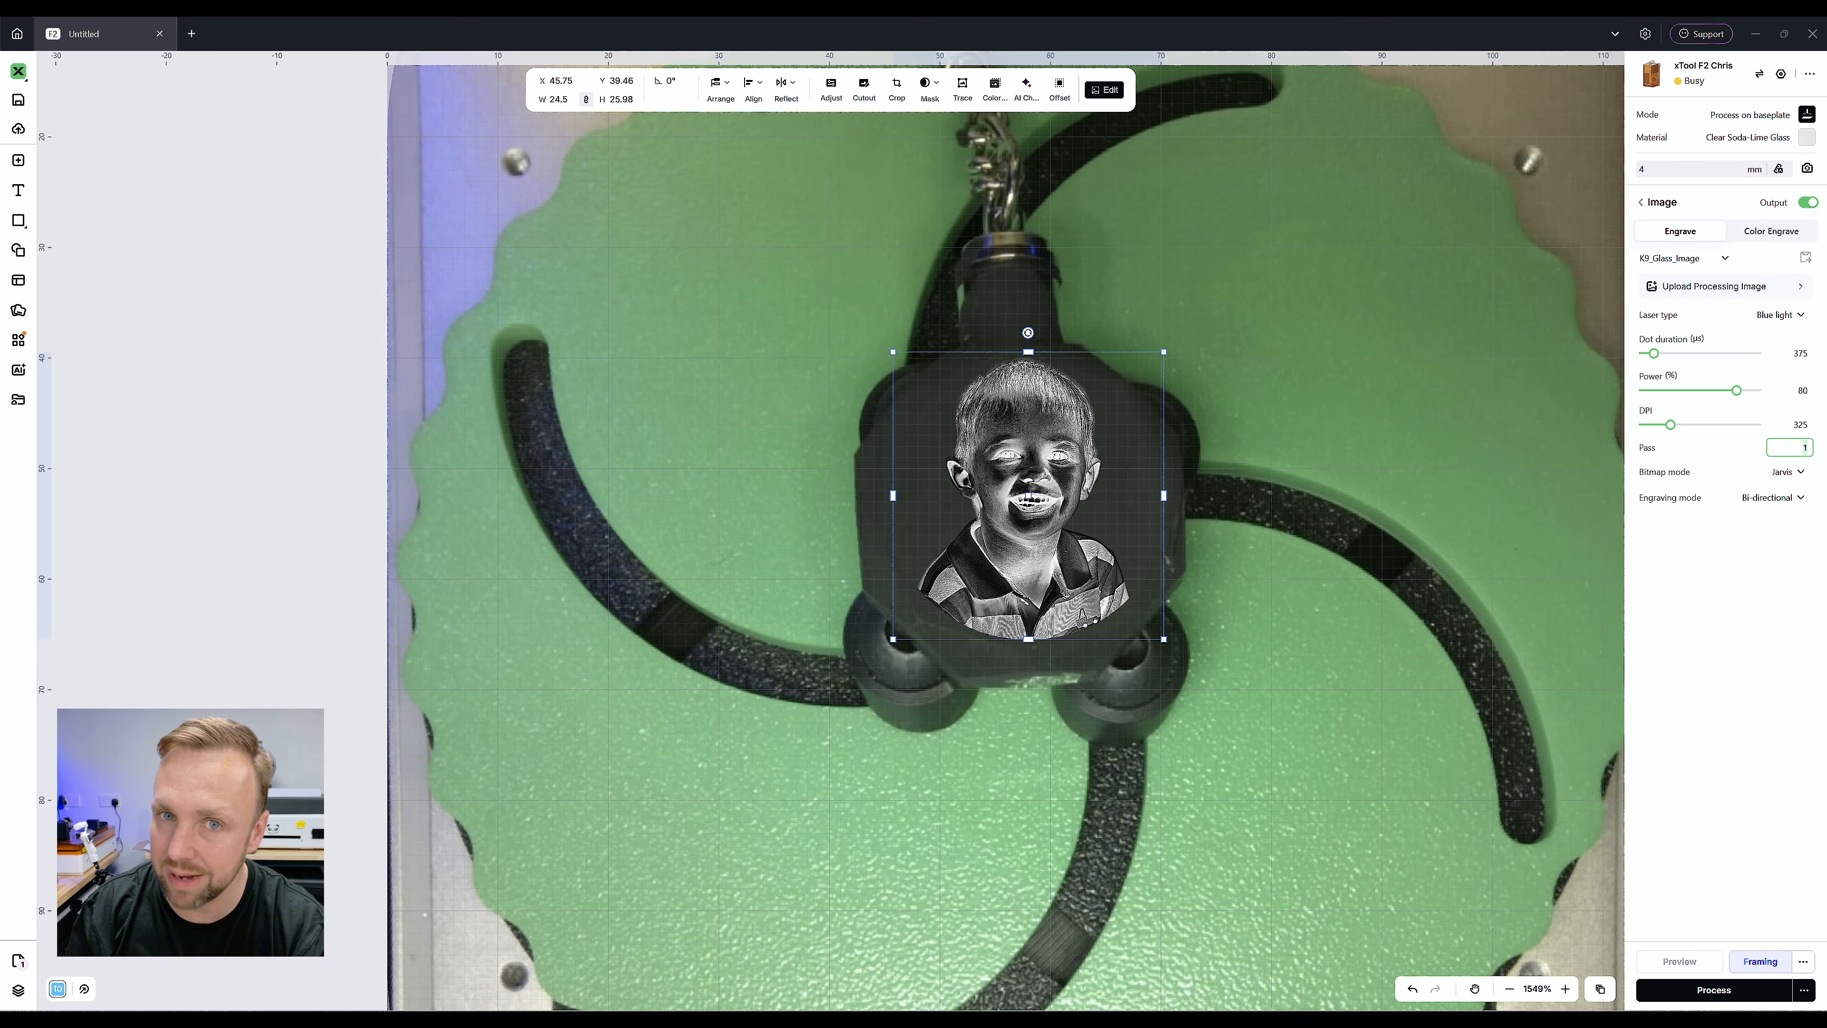
pyautogui.press('Return')
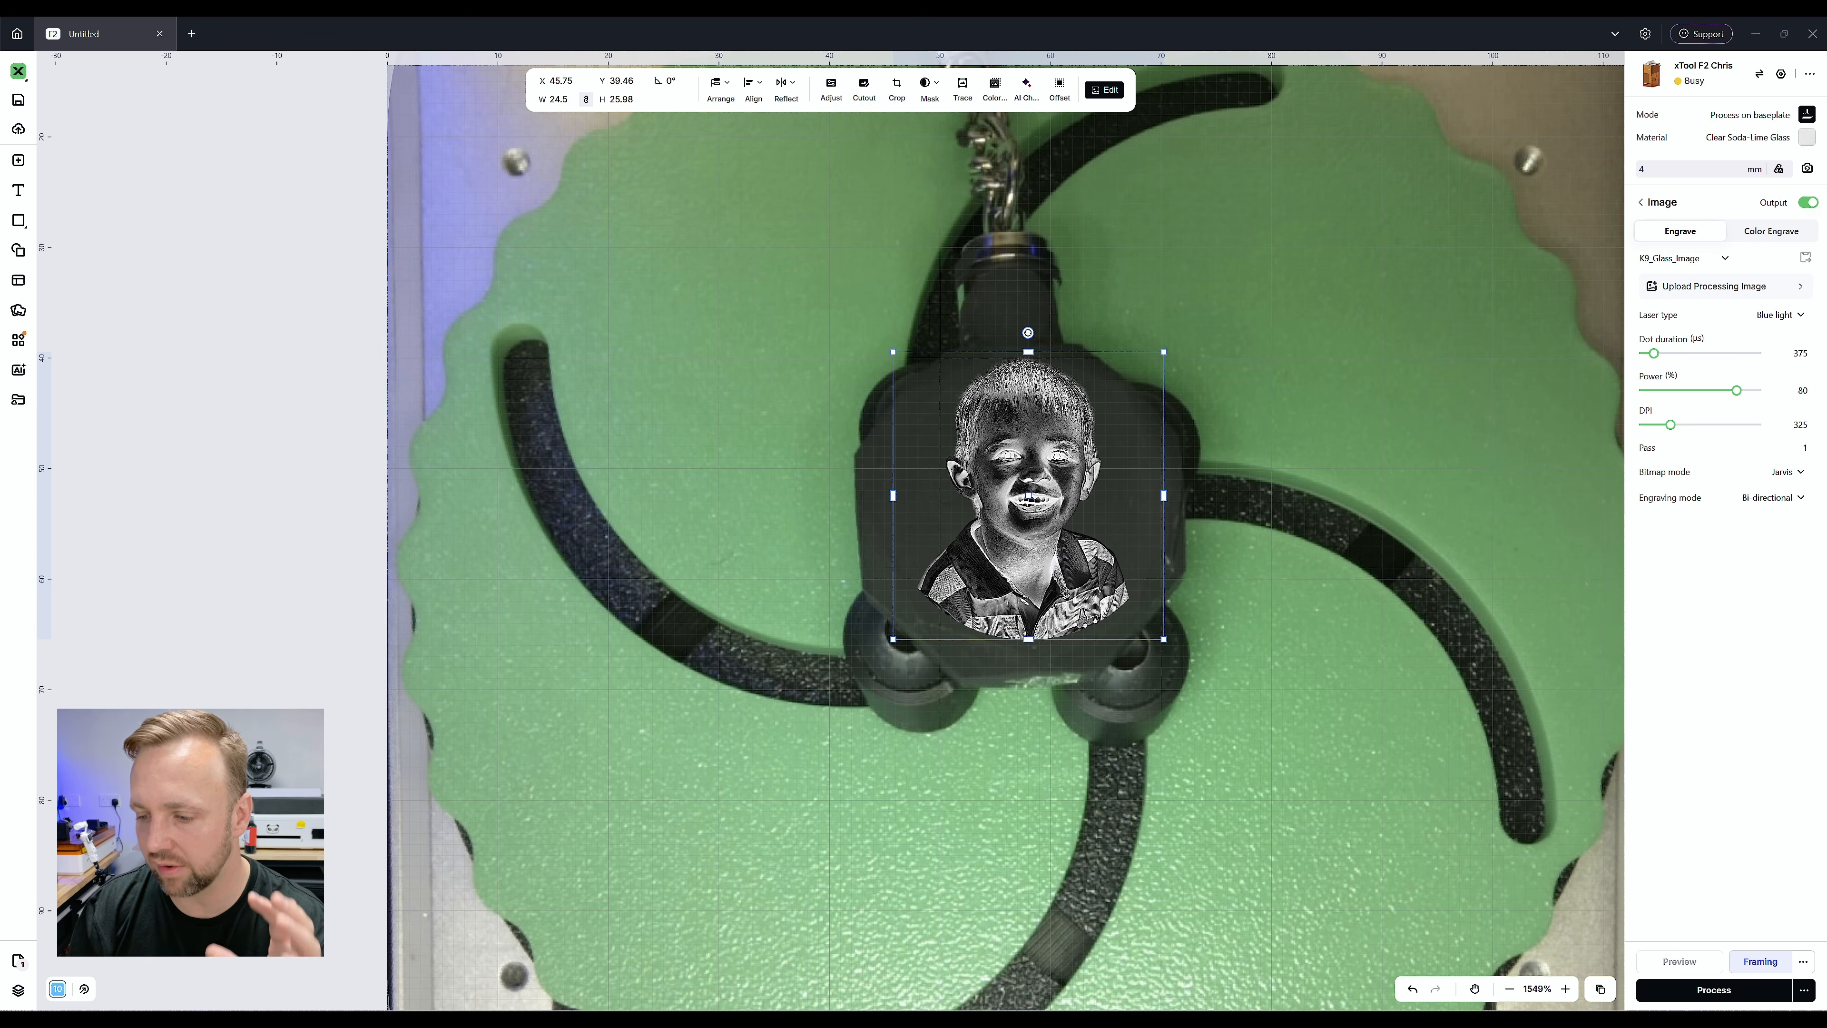
# Stop the framing, open the pre-processing check for the portrait engraving, and start the job on the laser
pyautogui.click(1760, 962)
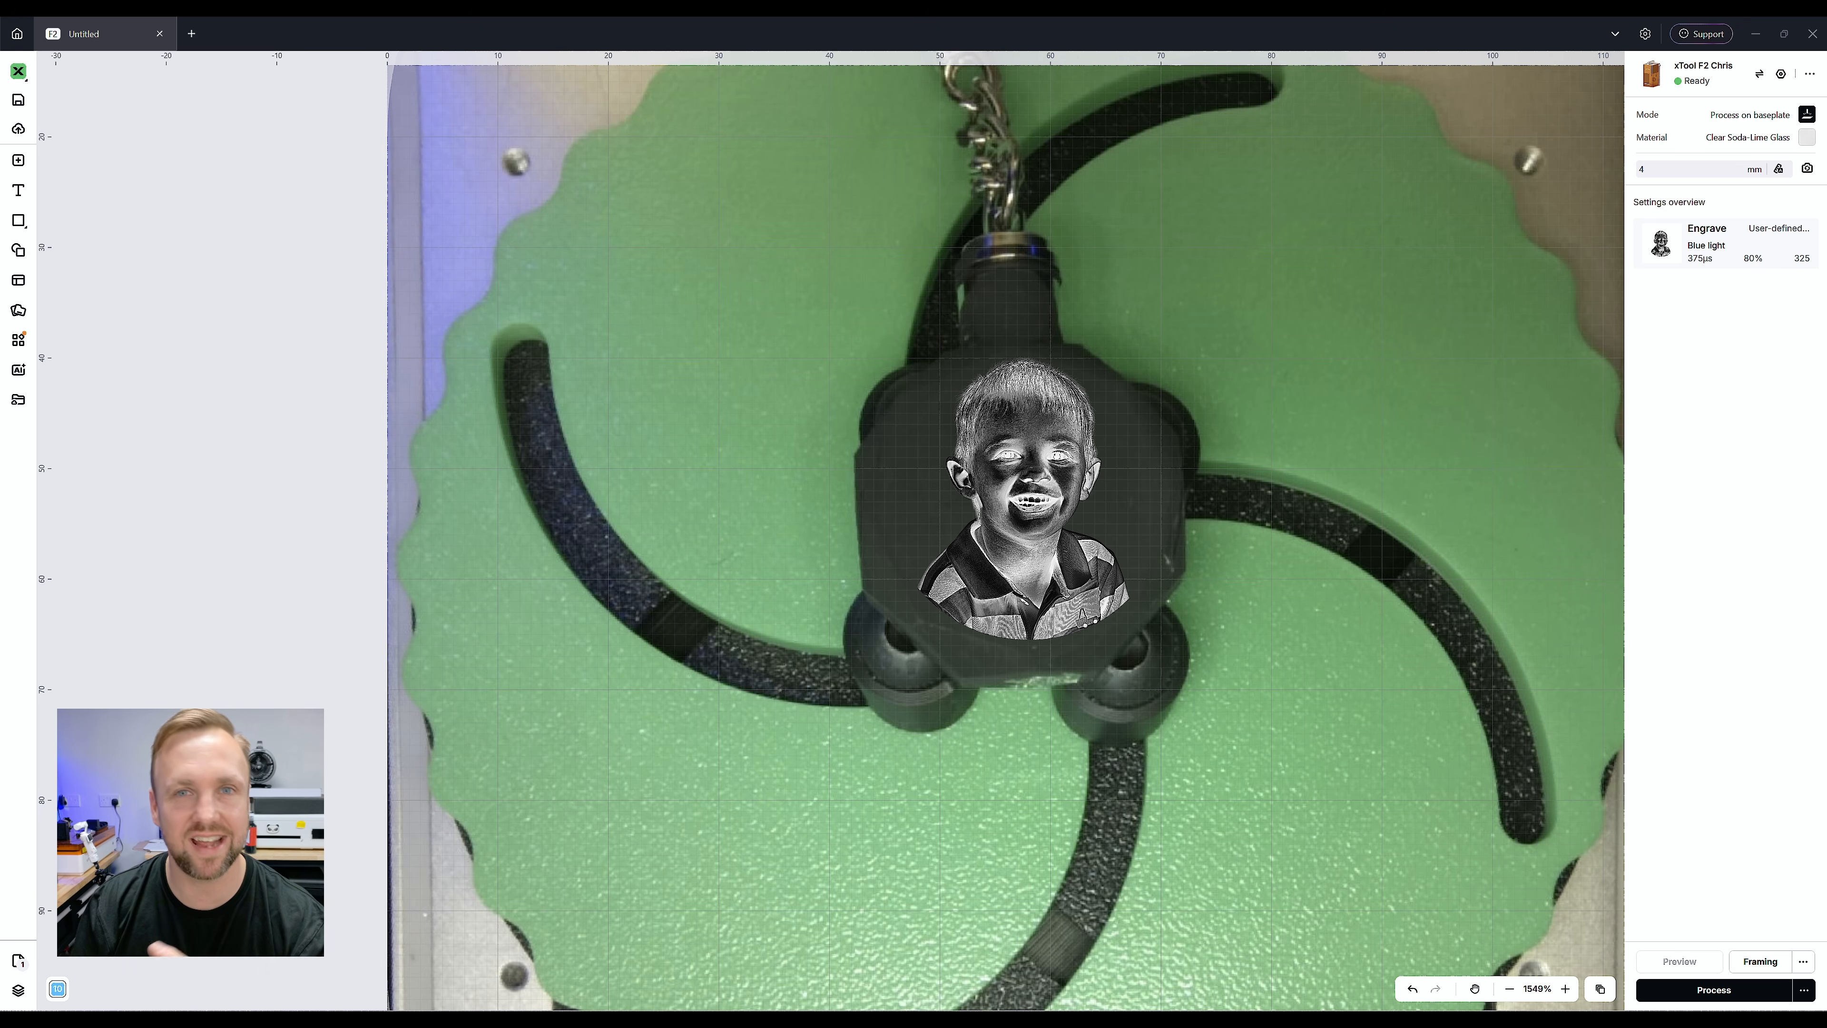
pyautogui.click(1029, 497)
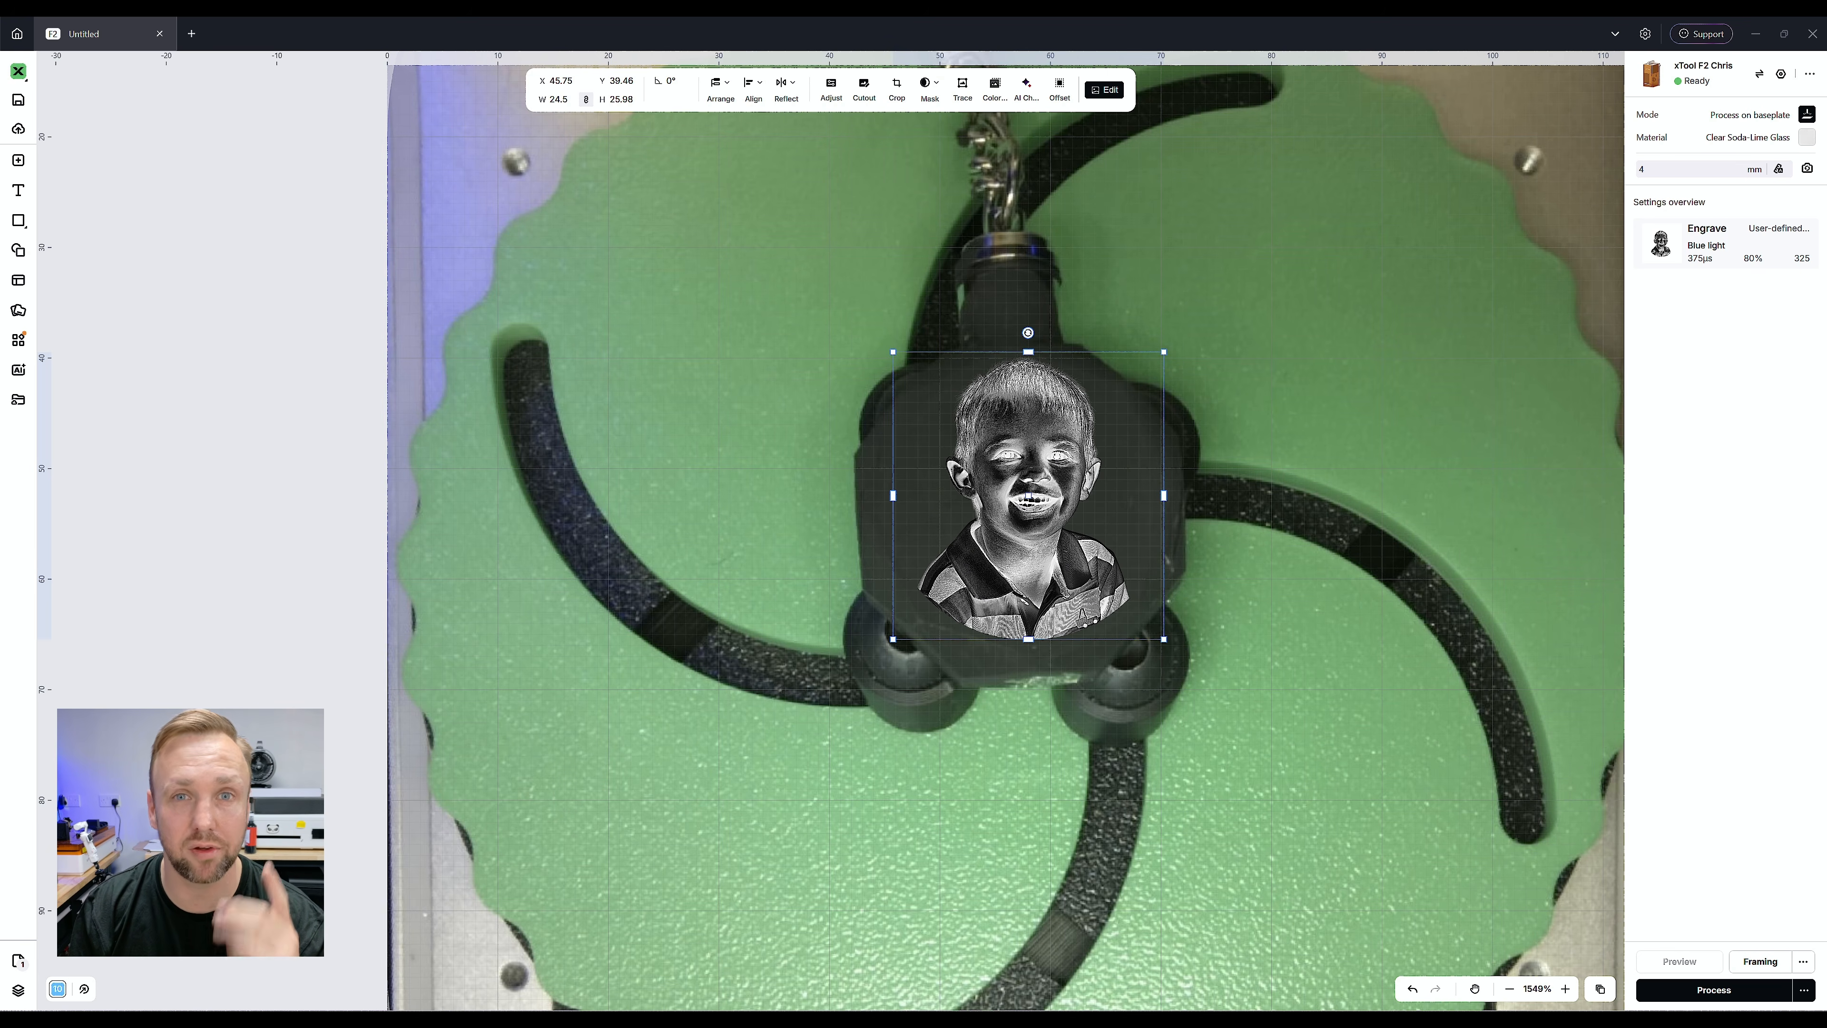
pyautogui.scroll(2, 1007, 531)
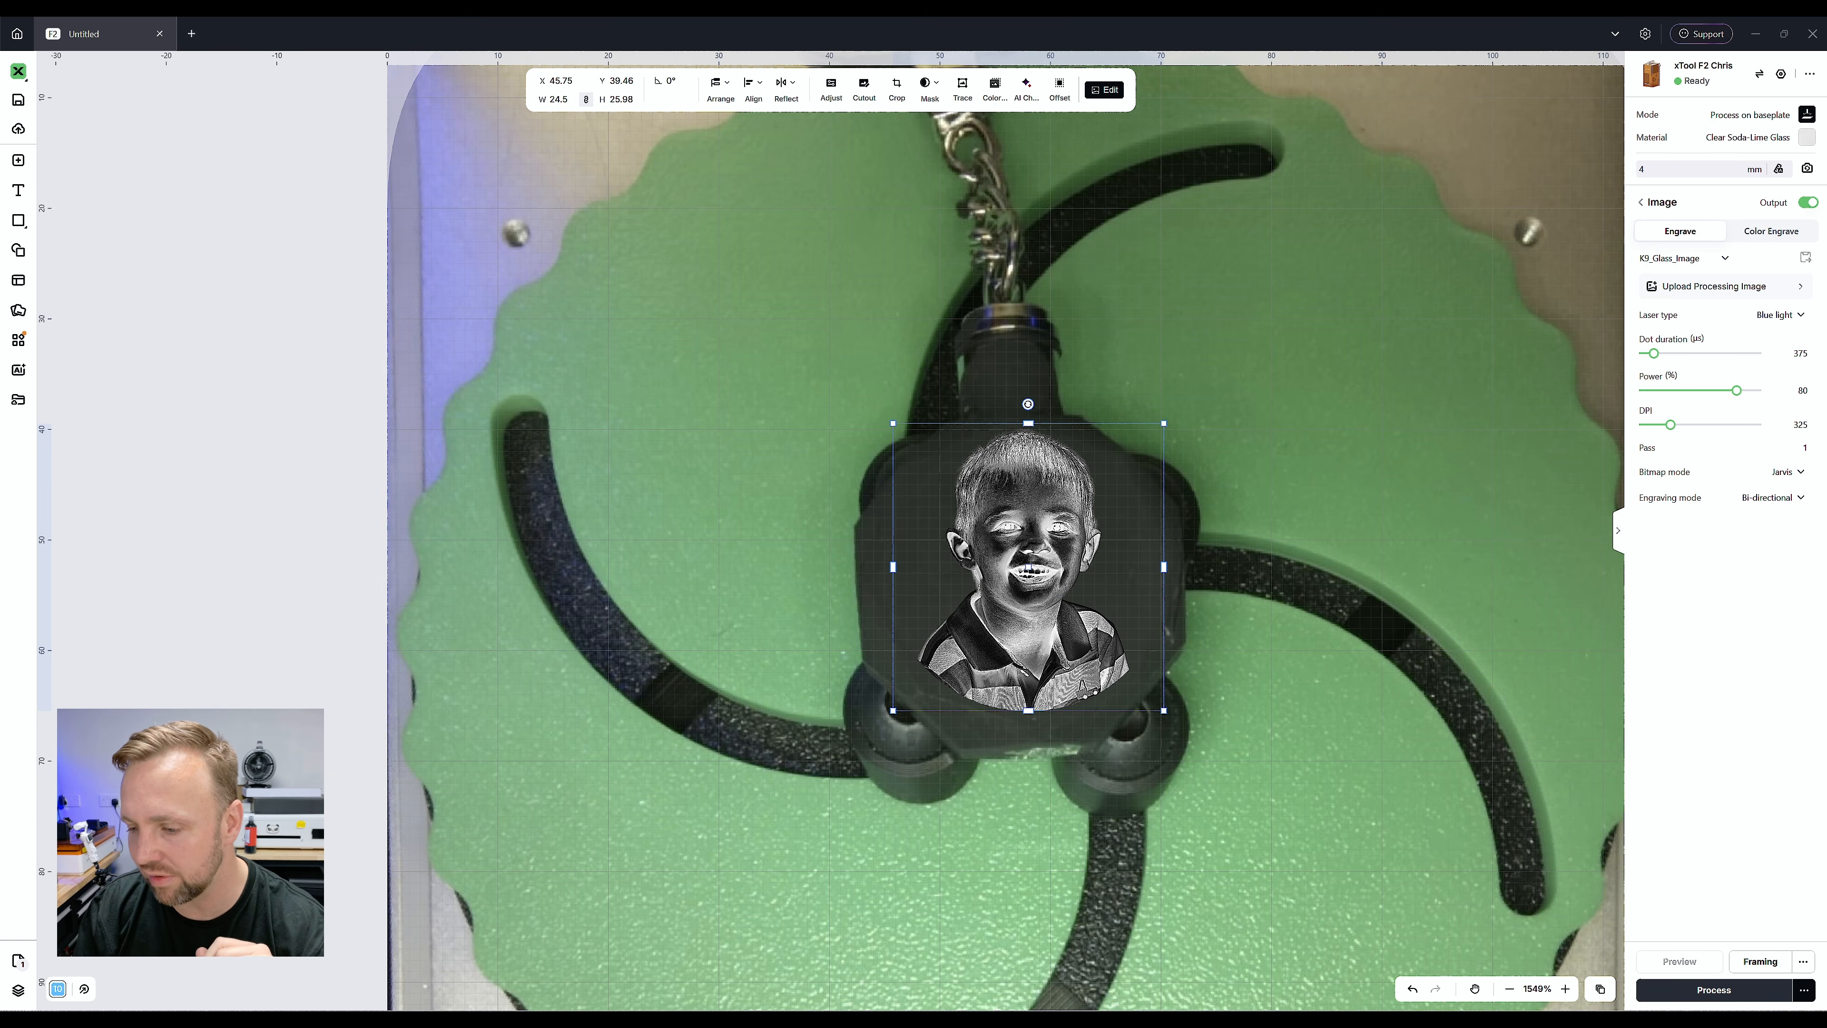
pyautogui.click(1713, 991)
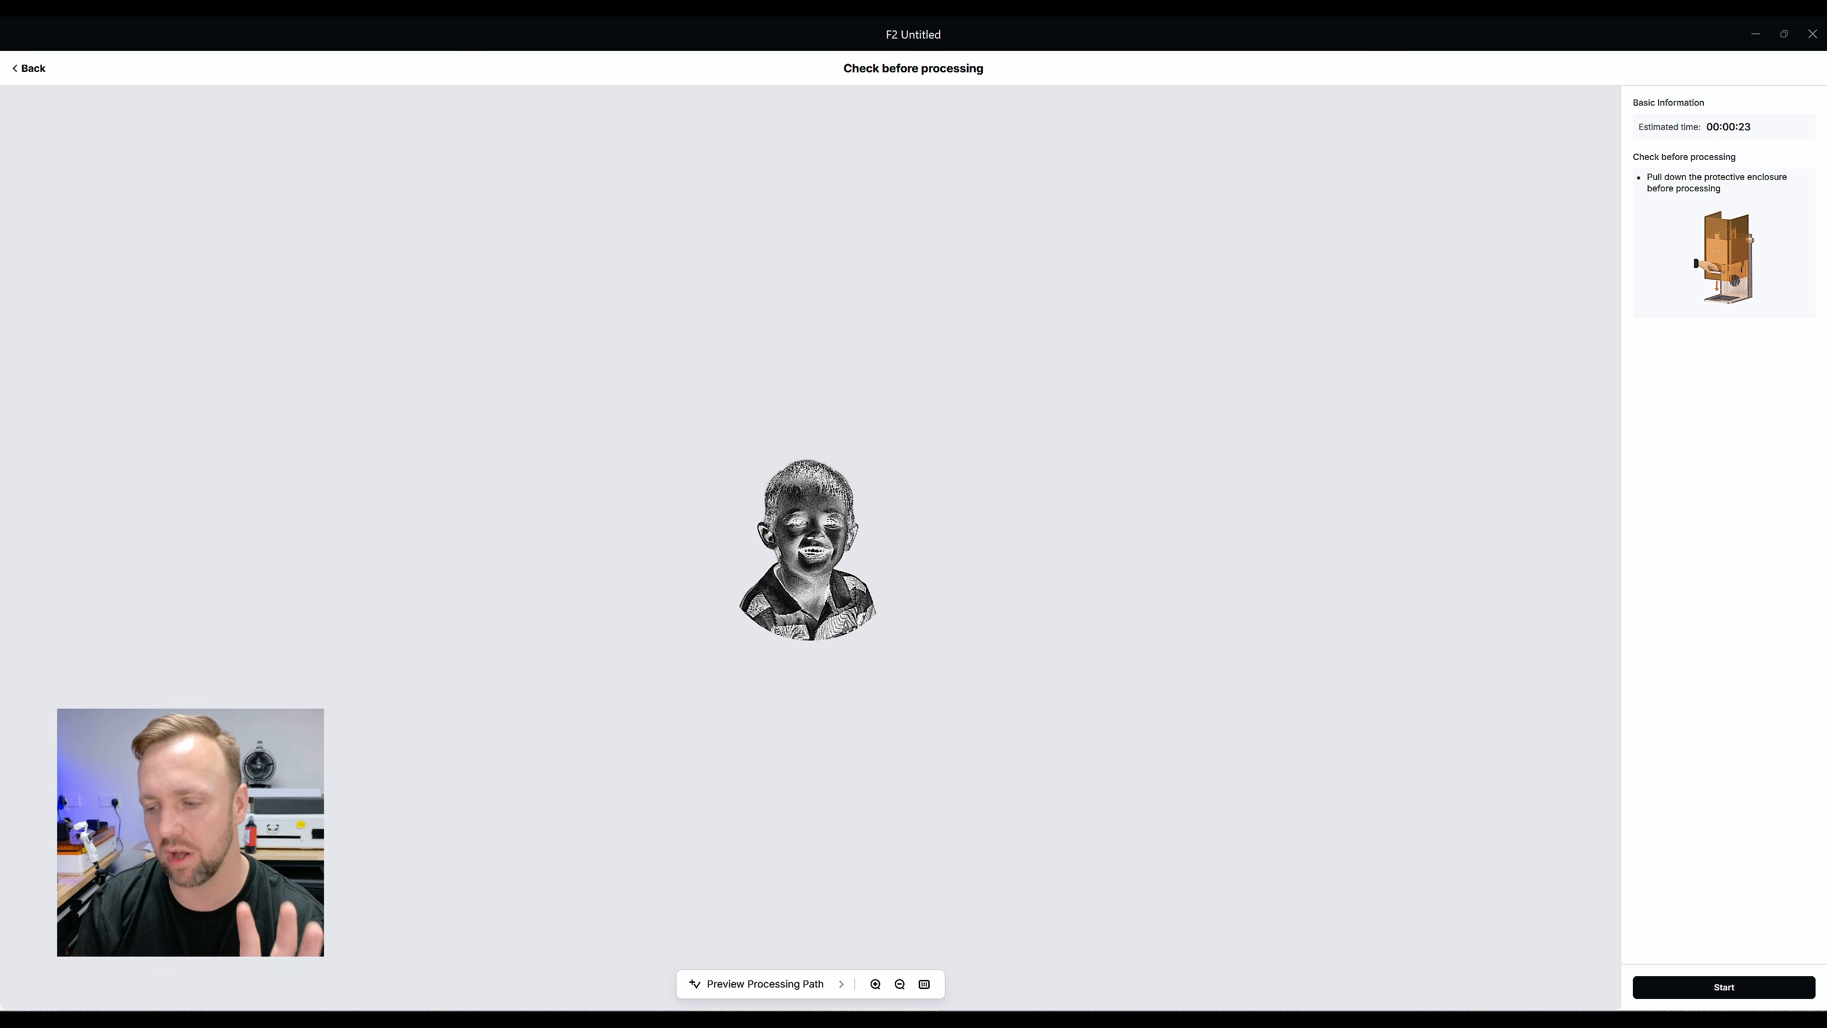
pyautogui.click(1723, 987)
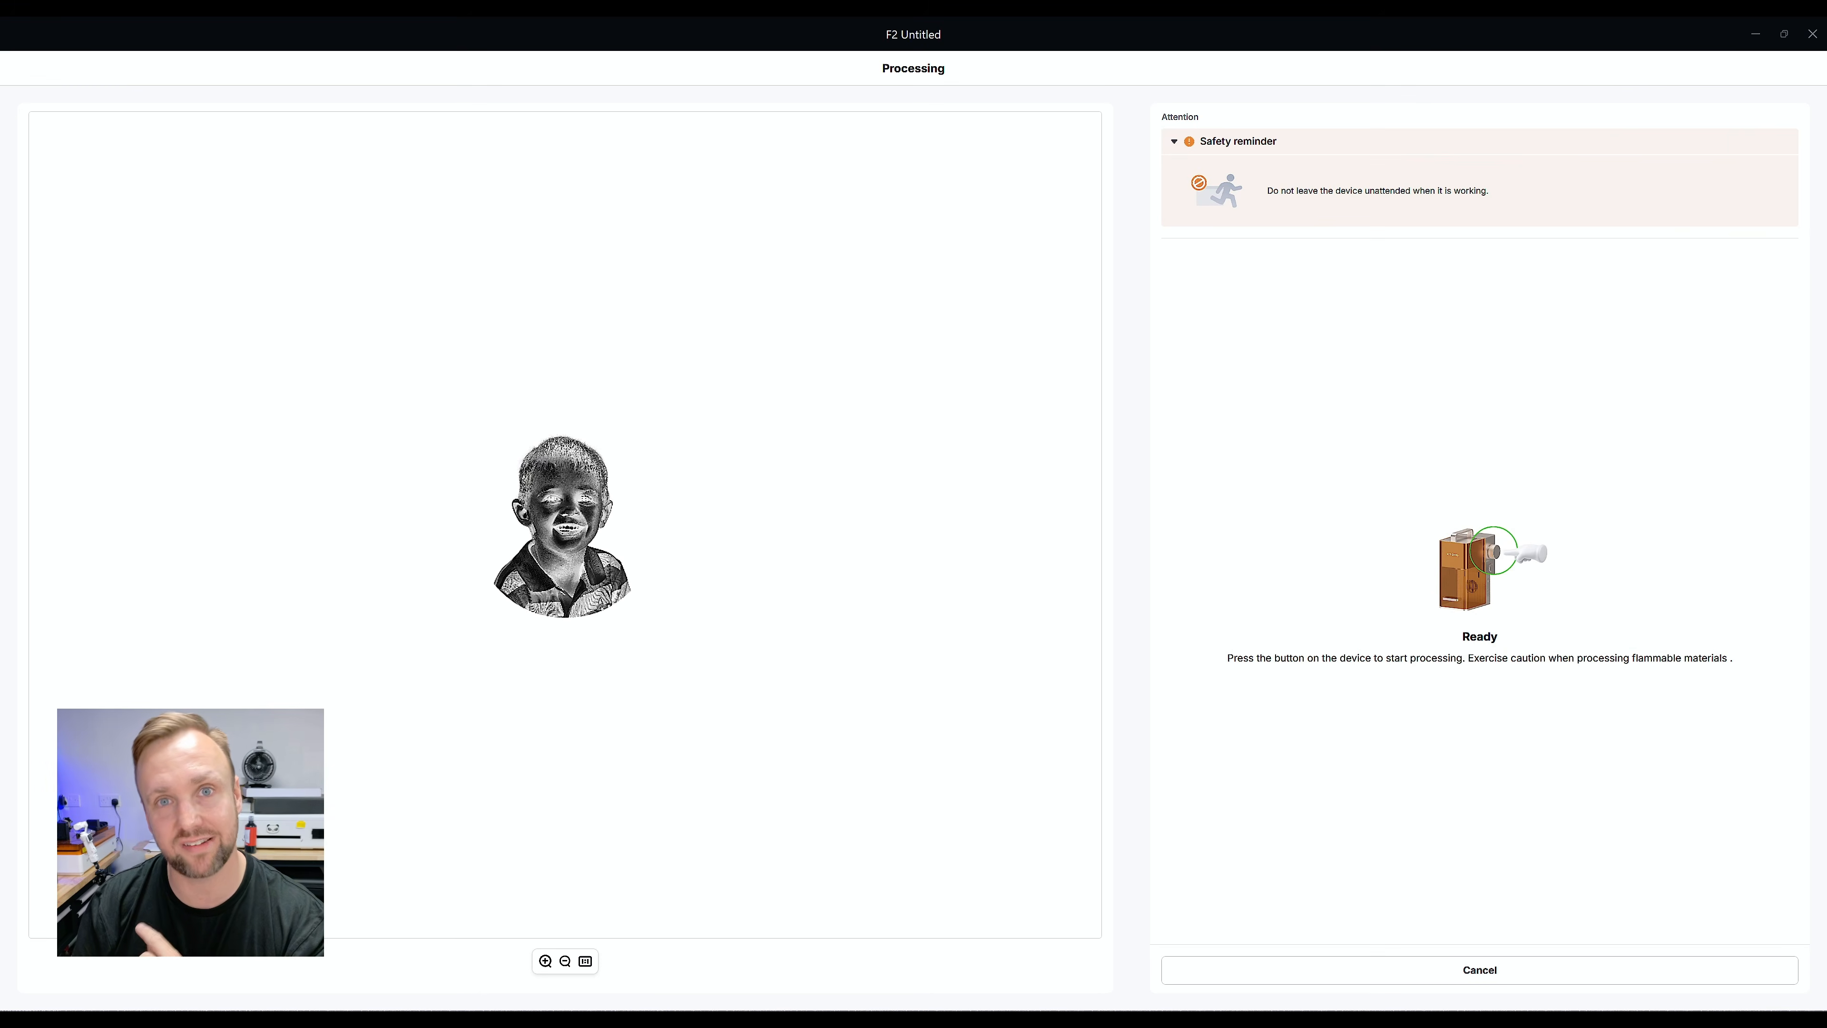